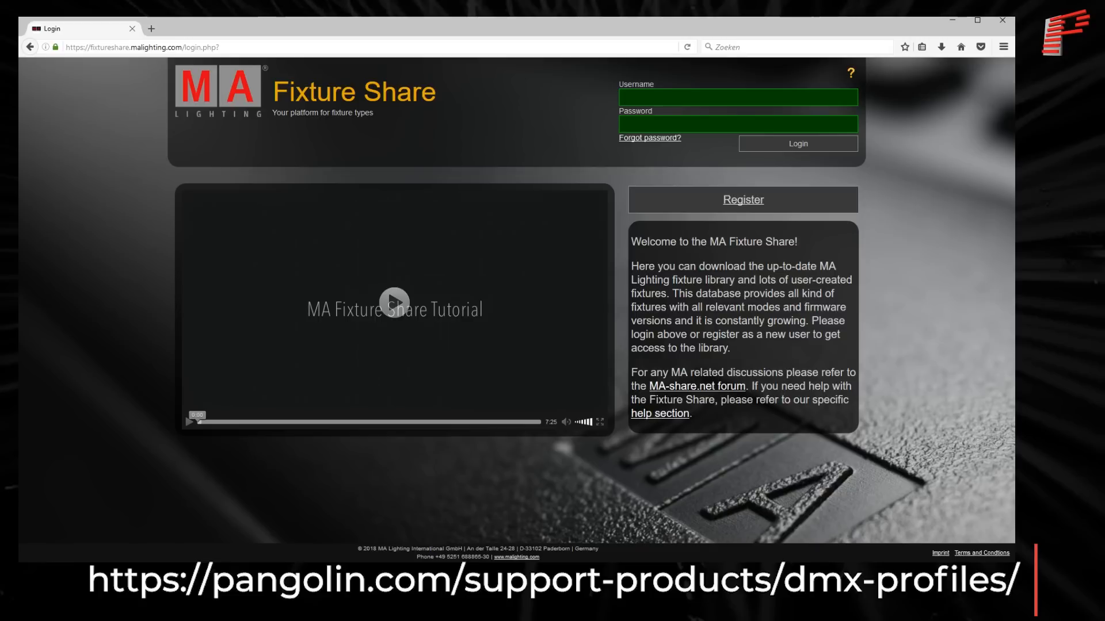
- Log in to MA Lighting Fixture Share with the account's username and password
{"action": "type", "text": "Pangolin"}
{"action": "key", "text": "Tab"}
{"action": "type", "text": "••••••••••••••"}
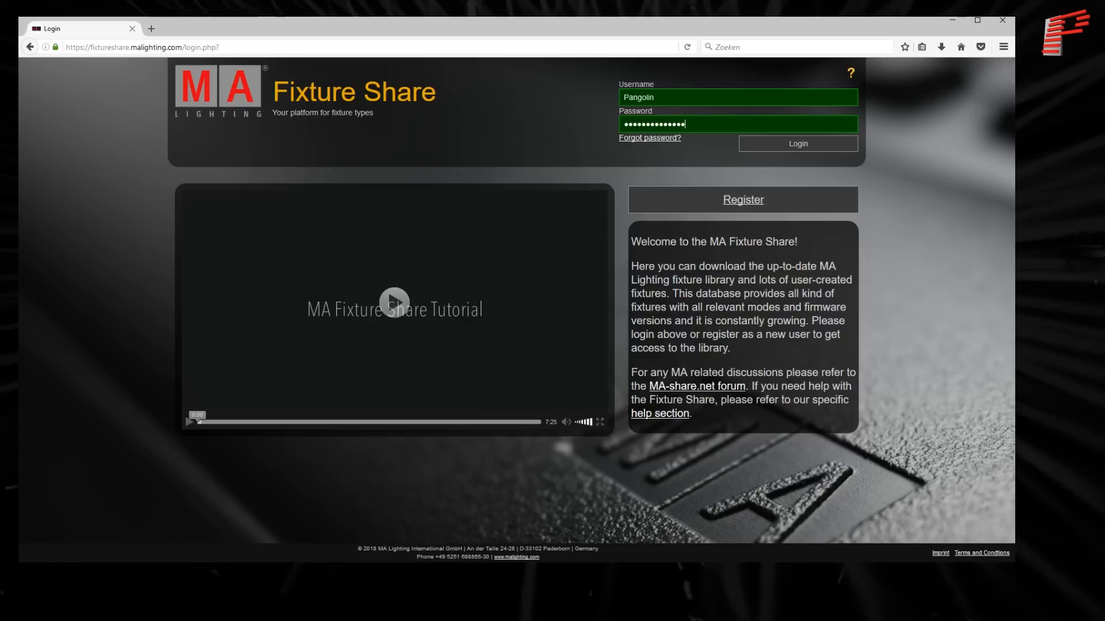
{"action": "key", "text": "Return"}
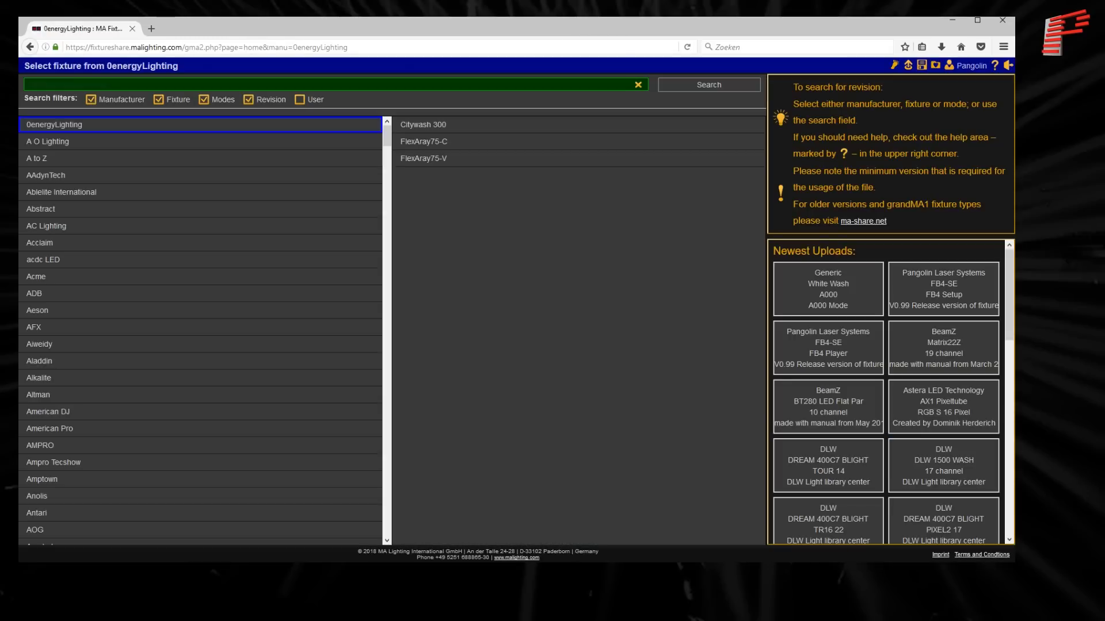
- Search the fixture library for pangolin and view the FB4-SE revisions of the FB4 Setup and FB4 Player modes
{"action": "type", "text": "pangolin"}
{"action": "key", "text": "Return"}
{"action": "left_click", "coordinate": [57, 136]}
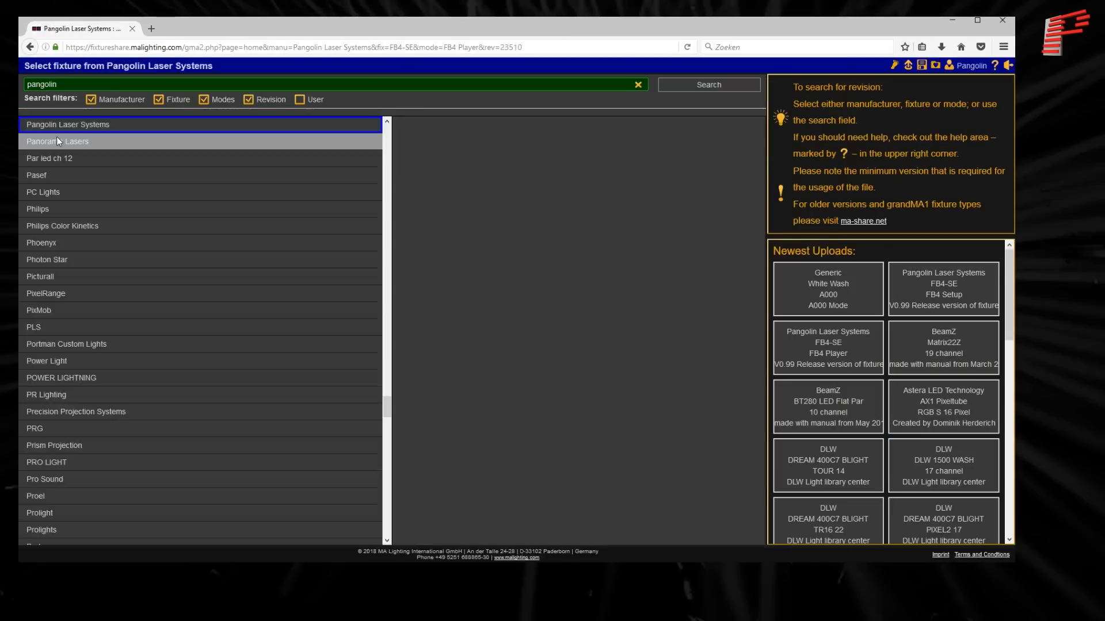
{"action": "left_click", "coordinate": [82, 116]}
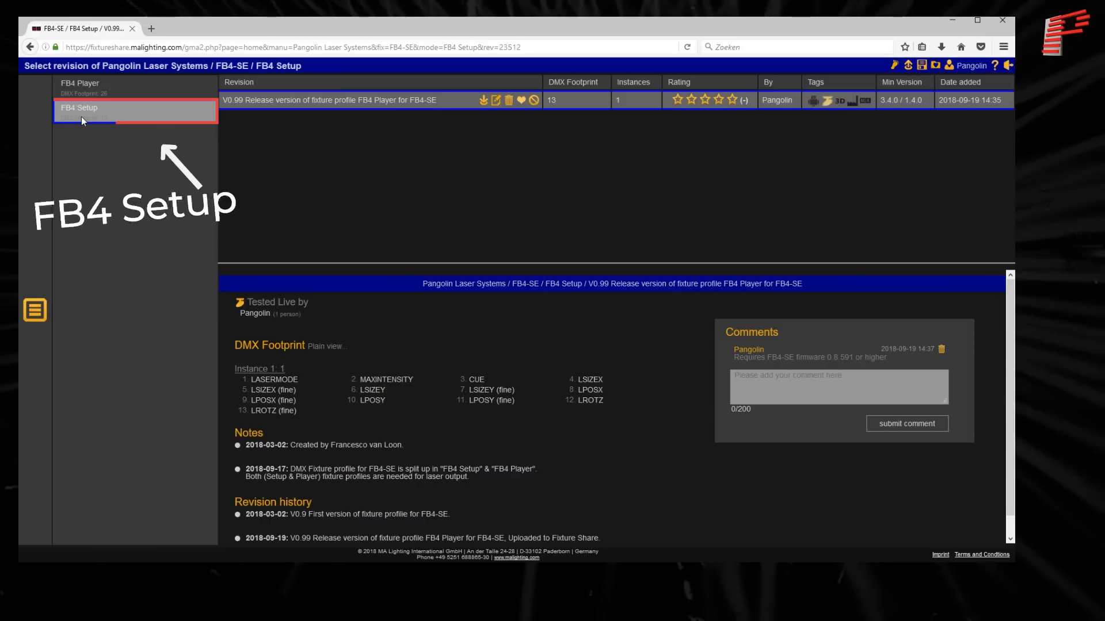
{"action": "left_click", "coordinate": [84, 88]}
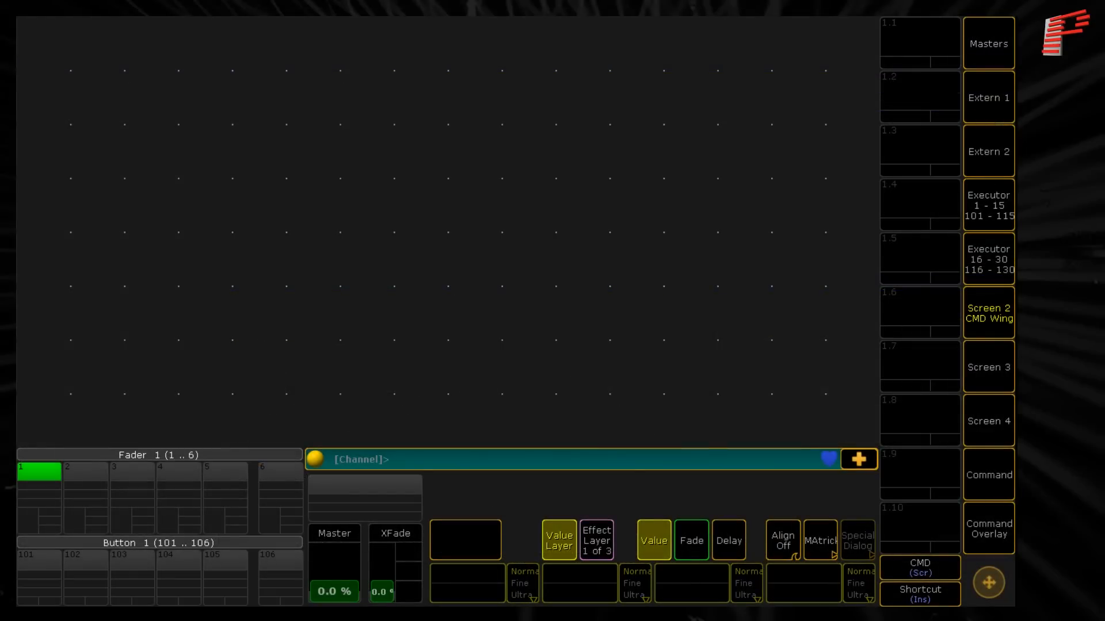
- Switch to grandMA2 onPC and open the Patch & Fixture Schedule from the show setup
{"action": "left_click", "coordinate": [989, 529]}
{"action": "left_click", "coordinate": [896, 193]}
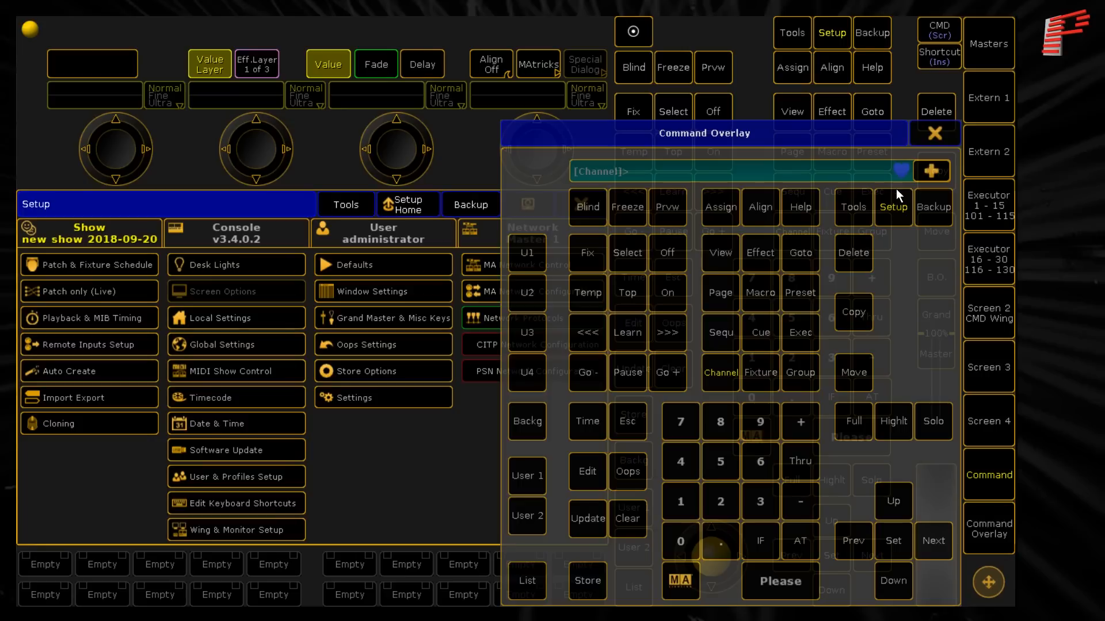
{"action": "left_click", "coordinate": [933, 133]}
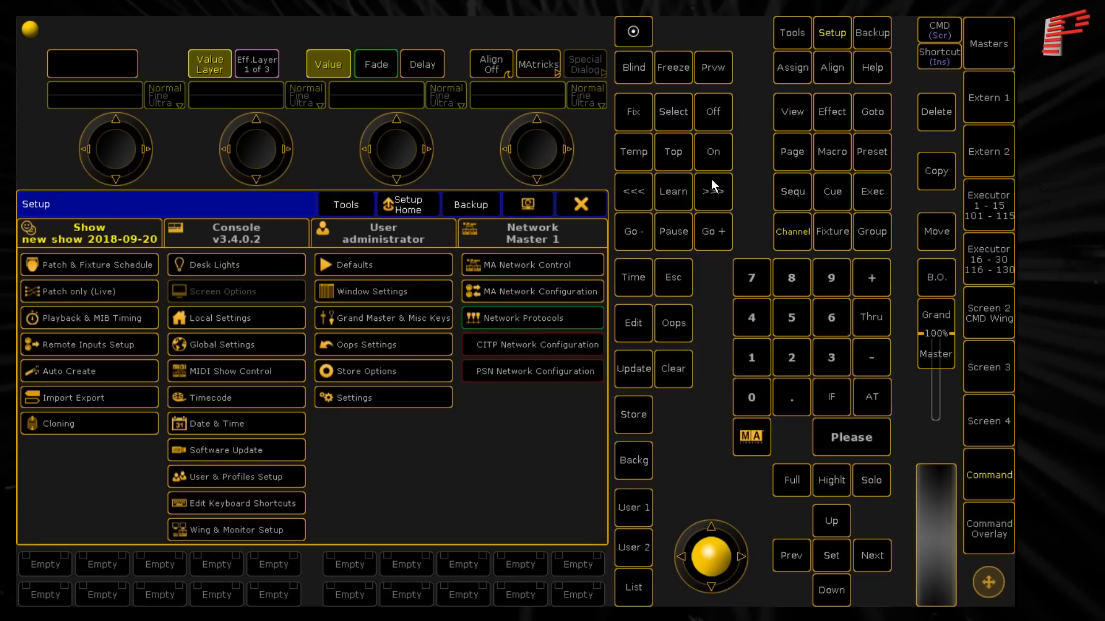
{"action": "left_click", "coordinate": [136, 267]}
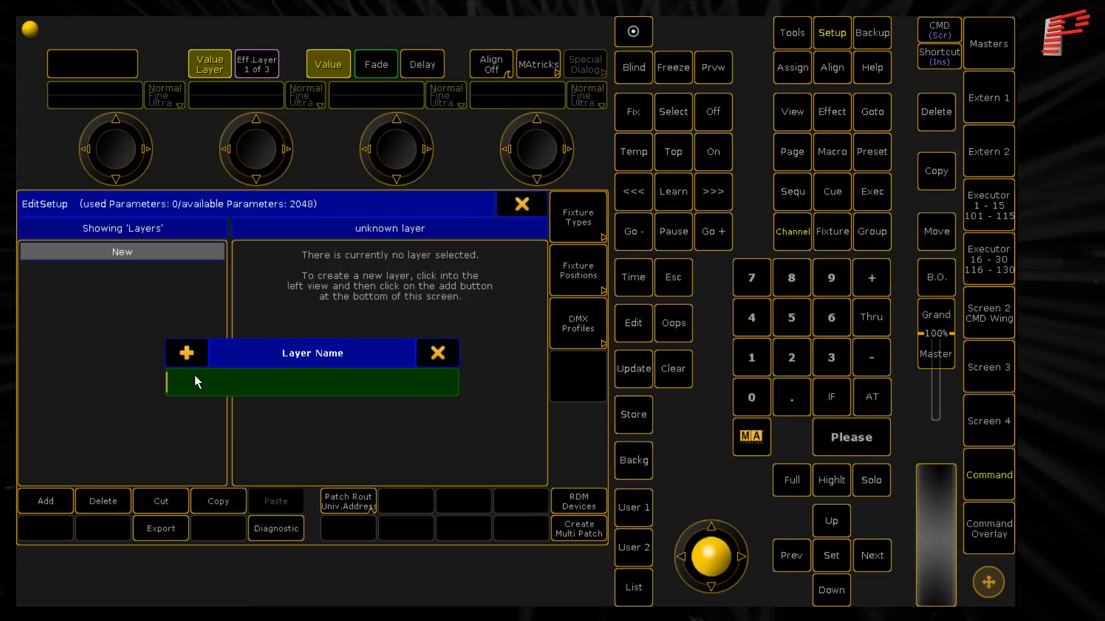
- Name the new layer Laser and close the Fixture Wizard without adding fixtures
{"action": "type", "text": "Layer"}
{"action": "key", "text": "Return"}
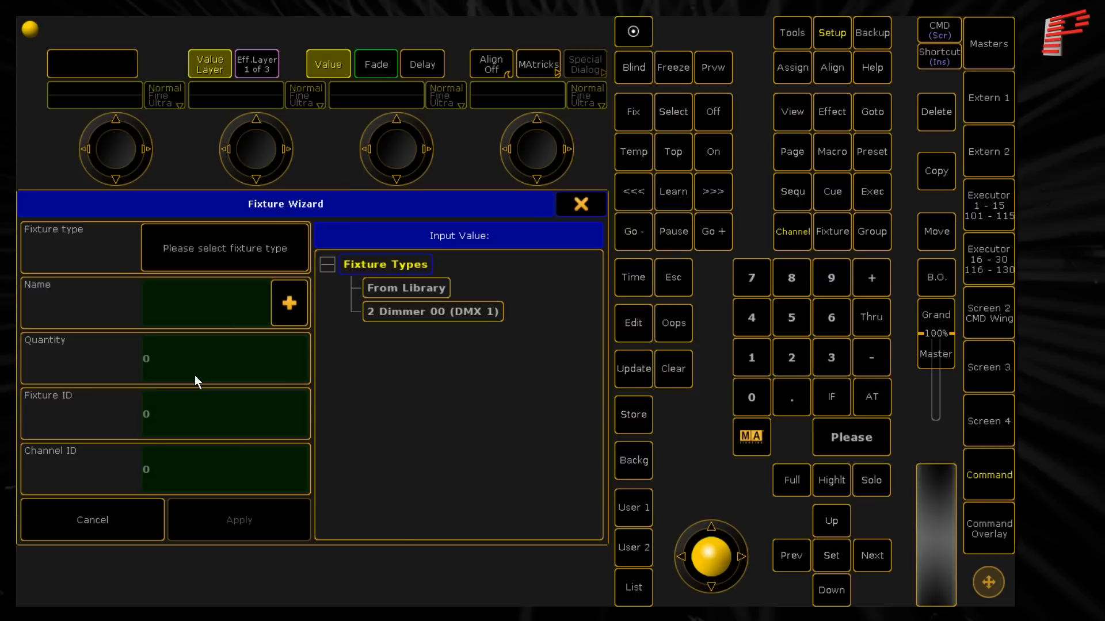
{"action": "left_click", "coordinate": [581, 201]}
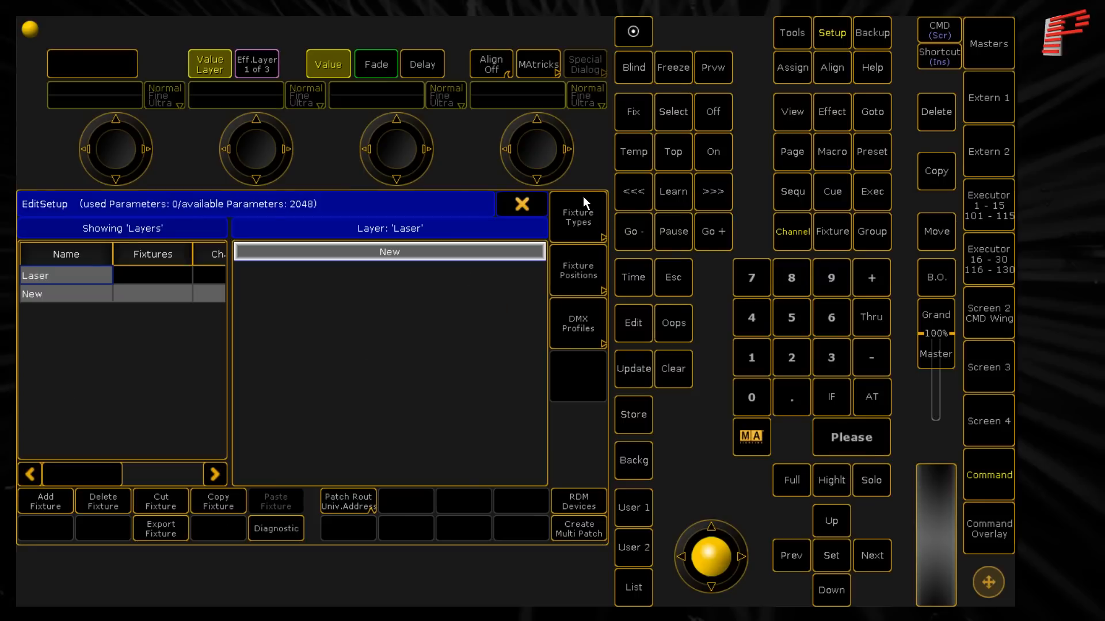
- Import the Pangolin FB4-SE fixture type in FB4 Player mode from the GMA2 drive
{"action": "left_click", "coordinate": [586, 217]}
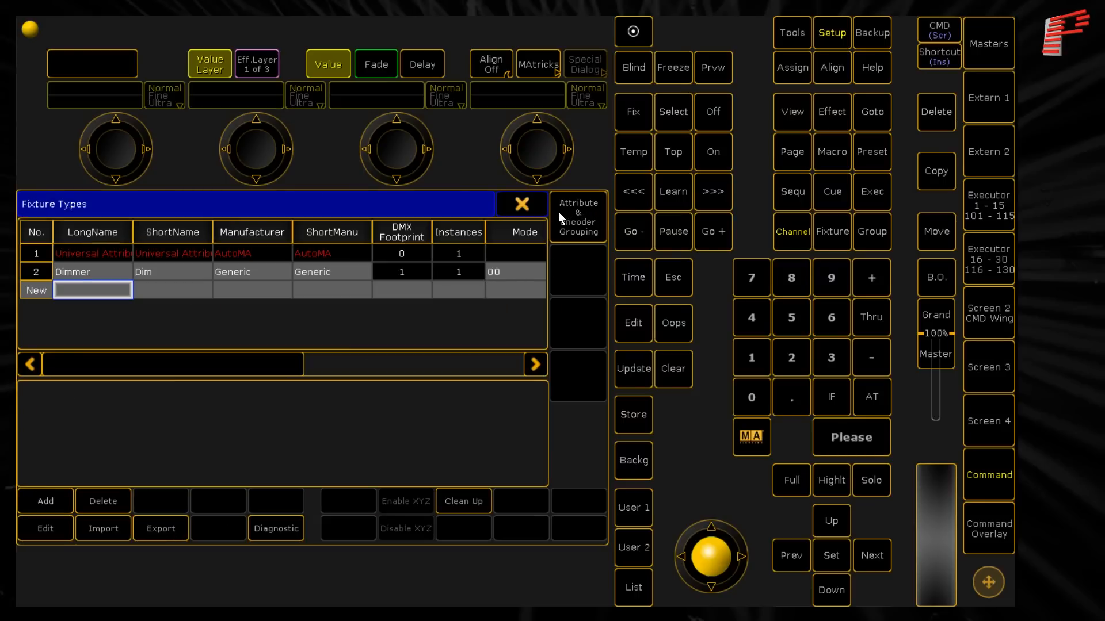
{"action": "left_click", "coordinate": [107, 529]}
{"action": "left_click", "coordinate": [530, 230]}
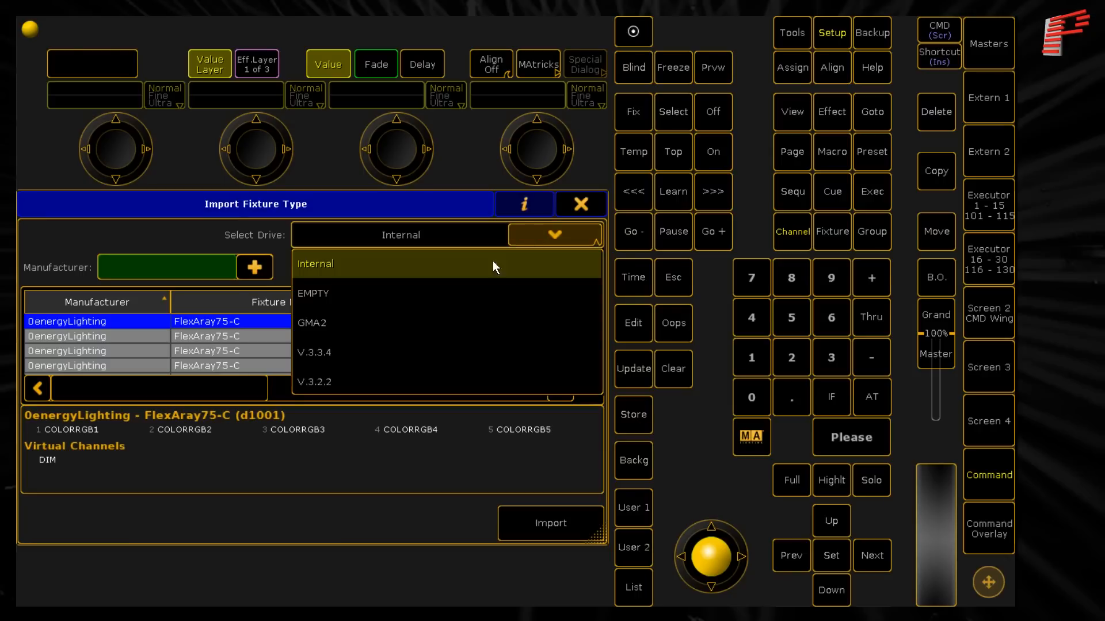
{"action": "left_click", "coordinate": [416, 320]}
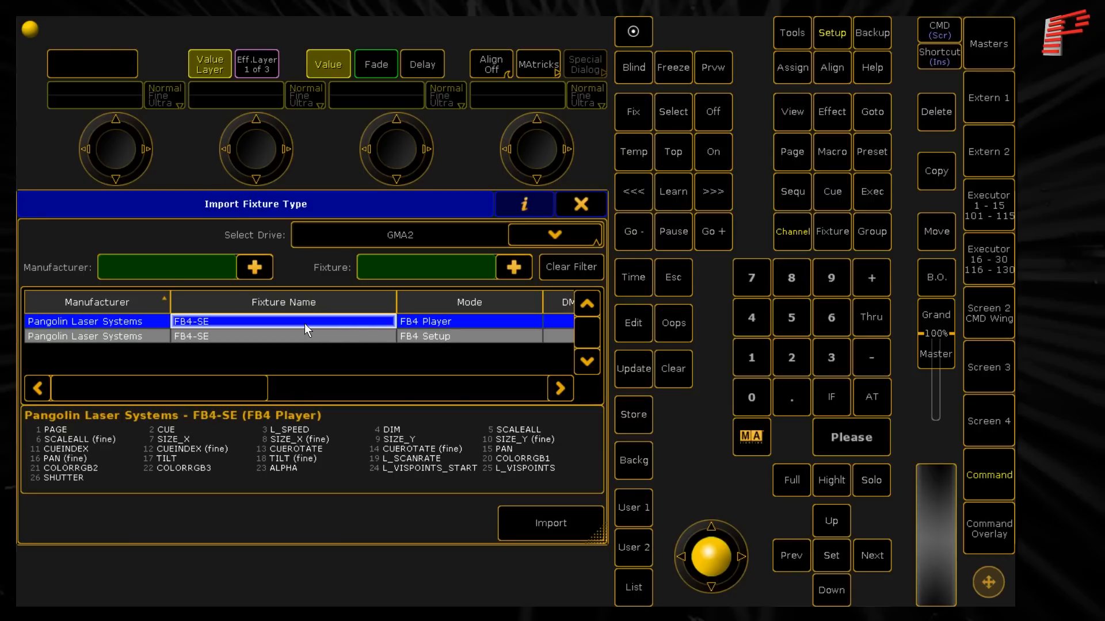
{"action": "left_click", "coordinate": [512, 526]}
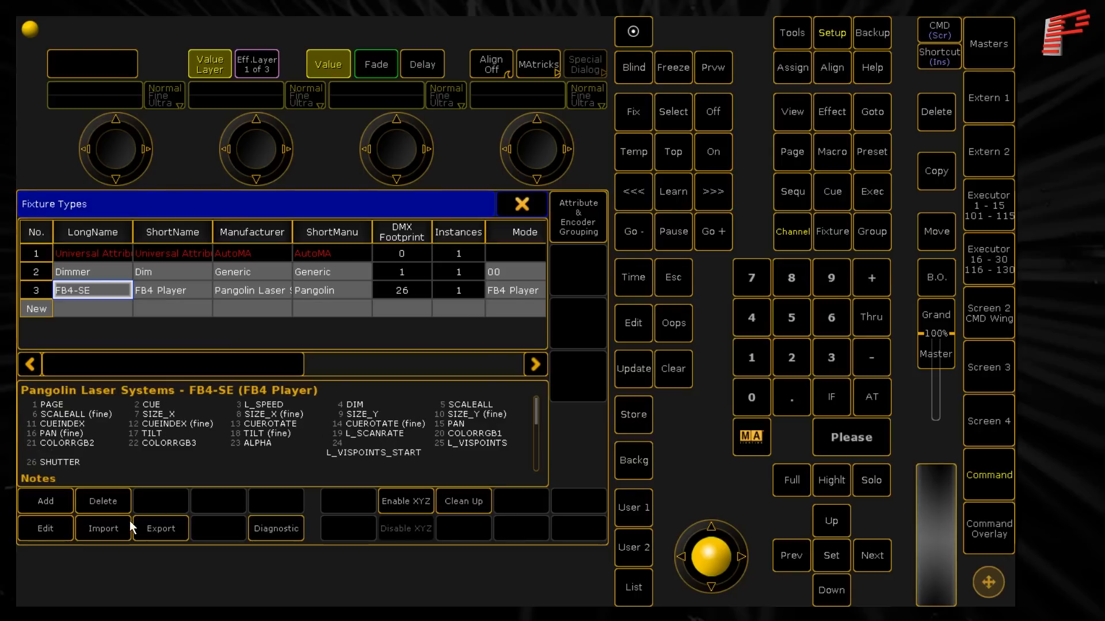
- Import the FB4-SE fixture type in FB4 Setup mode and return to the layer view
{"action": "left_click", "coordinate": [111, 529]}
{"action": "left_click", "coordinate": [305, 341]}
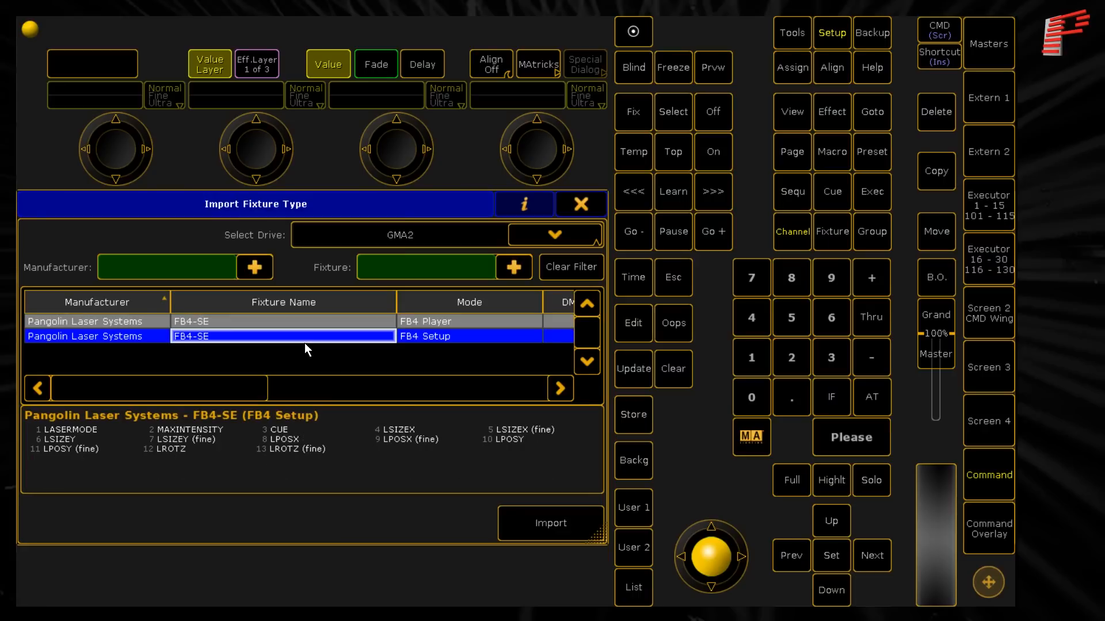
{"action": "left_click", "coordinate": [532, 525]}
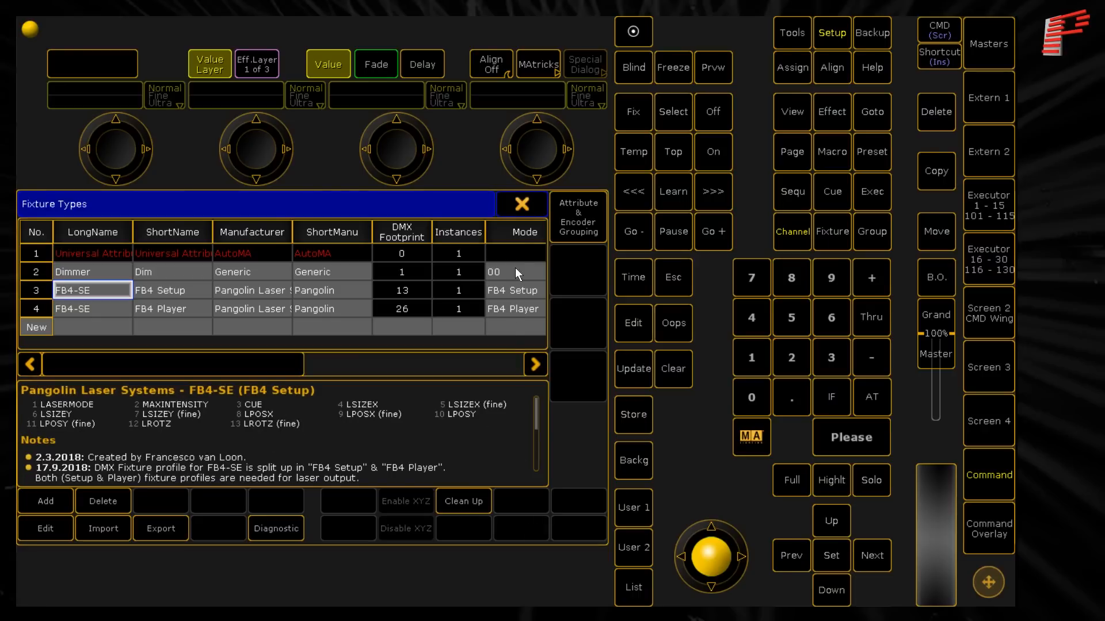
{"action": "left_click", "coordinate": [515, 205]}
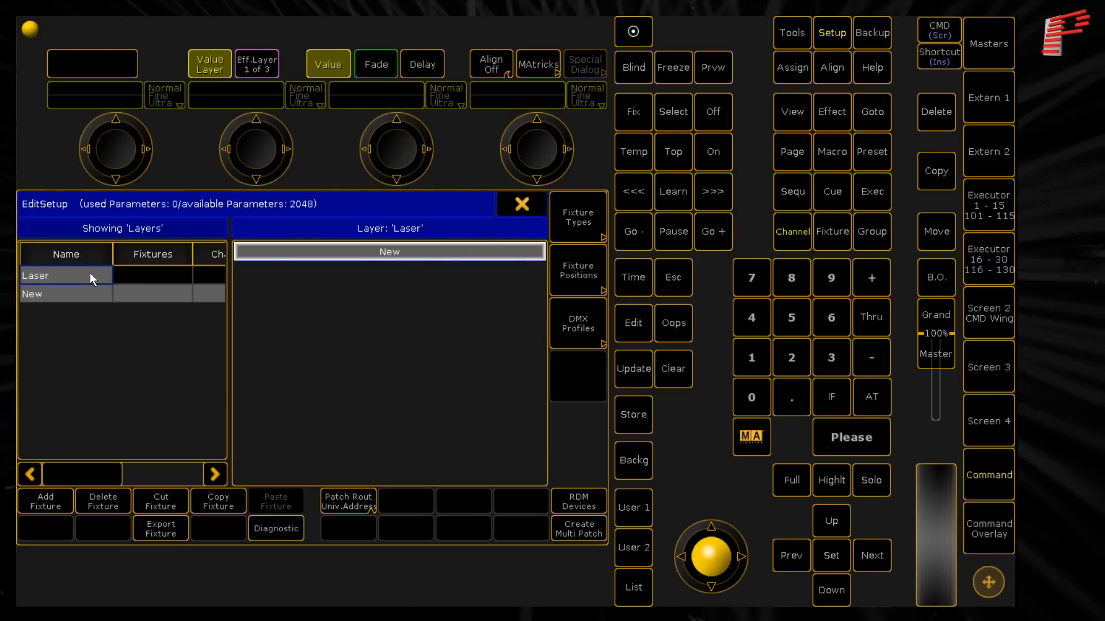
- Add eight FB4-SE FB4 Setup fixtures to the Laser layer, starting at fixture ID 1
{"action": "left_click", "coordinate": [51, 500]}
{"action": "left_click", "coordinate": [423, 336]}
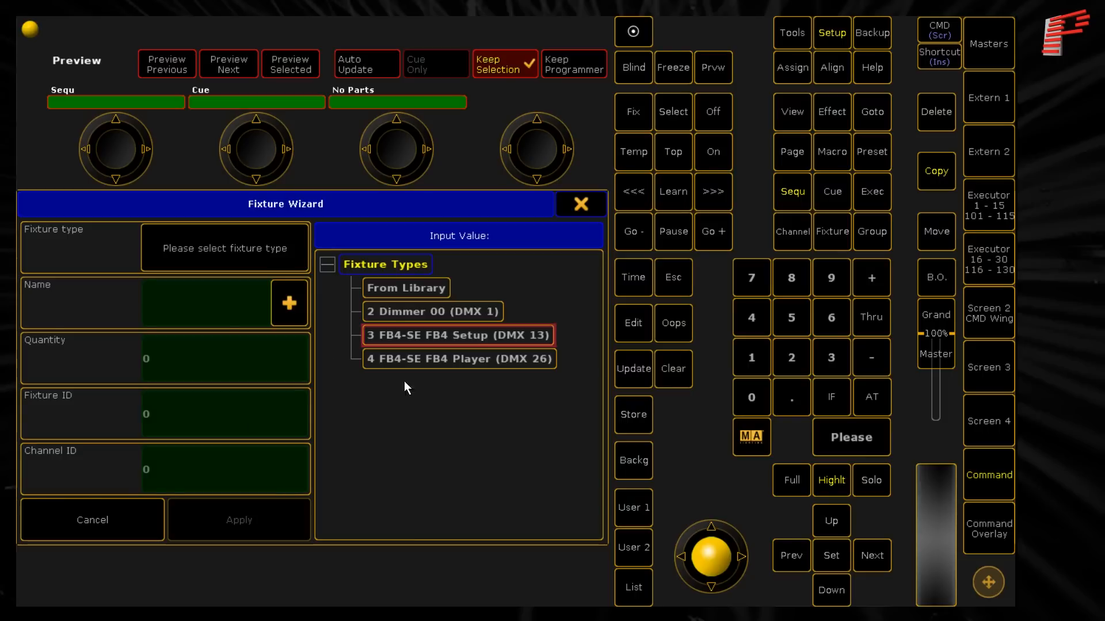
{"action": "left_click", "coordinate": [440, 336]}
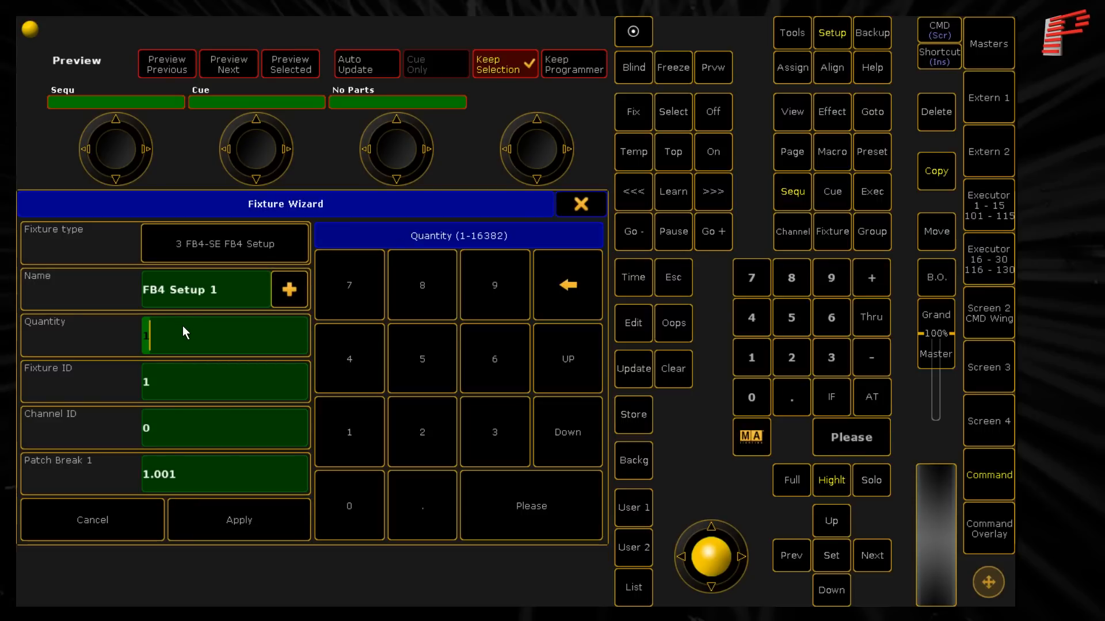
{"action": "type", "text": "8"}
{"action": "left_click", "coordinate": [178, 389]}
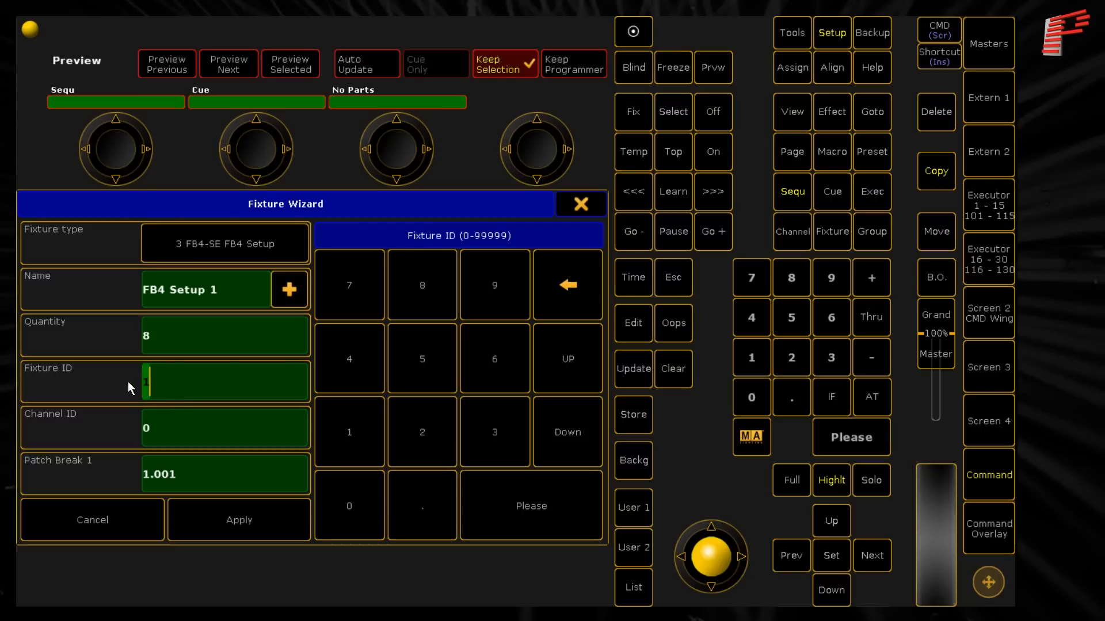
{"action": "left_click", "coordinate": [228, 516]}
- Add eight FB4-SE FB4 Player fixtures to the Laser layer, starting at fixture ID 101
{"action": "left_click", "coordinate": [337, 424]}
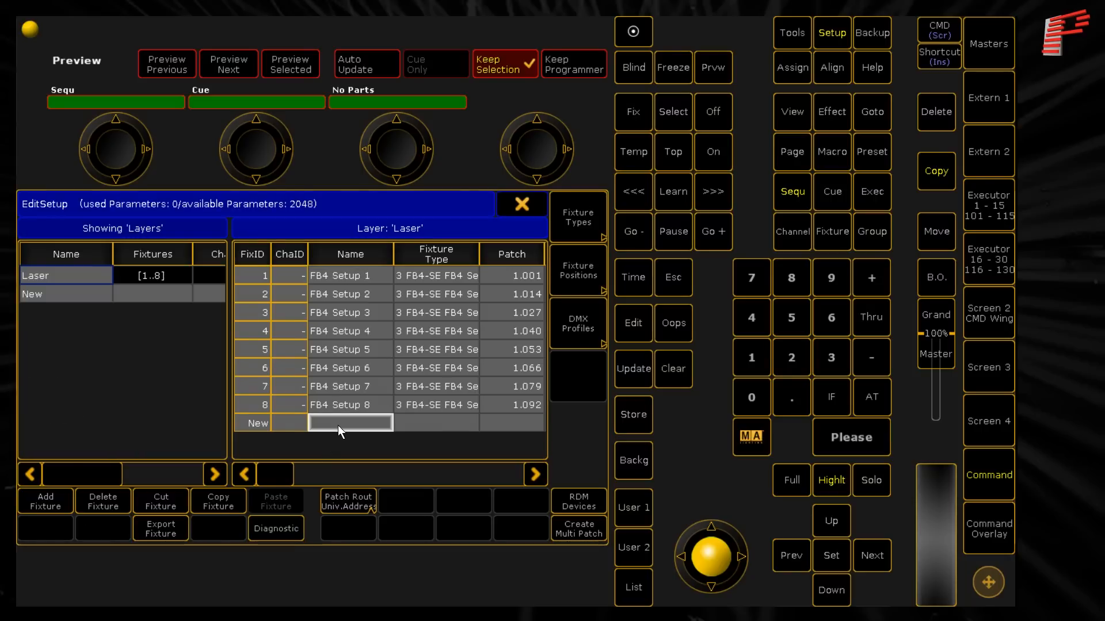
{"action": "left_click", "coordinate": [37, 499]}
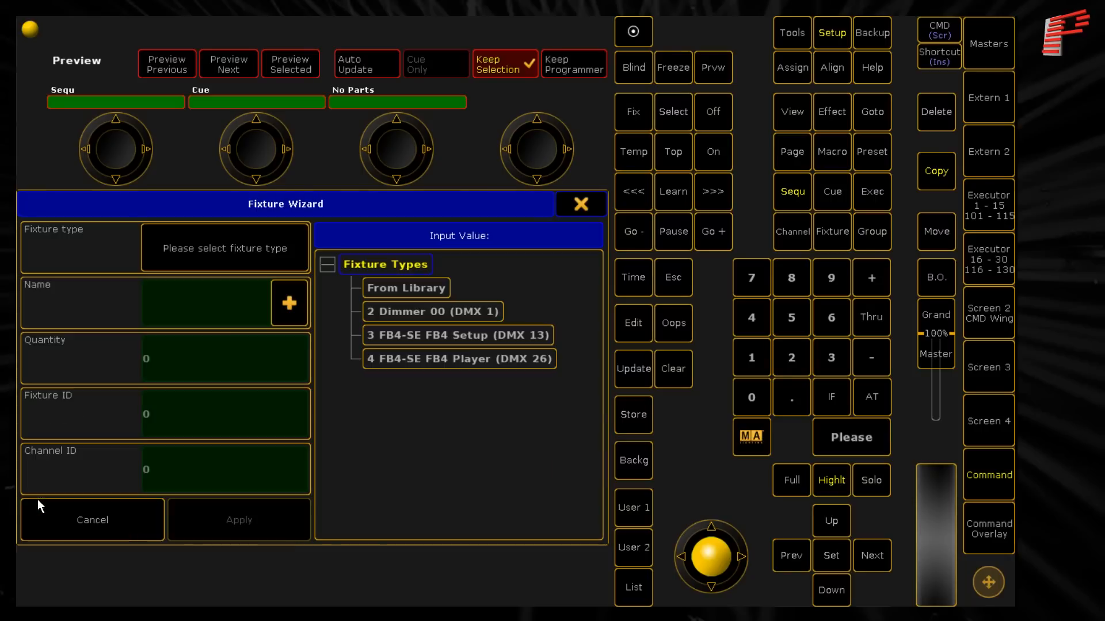
{"action": "left_click", "coordinate": [533, 364]}
{"action": "left_click", "coordinate": [177, 386]}
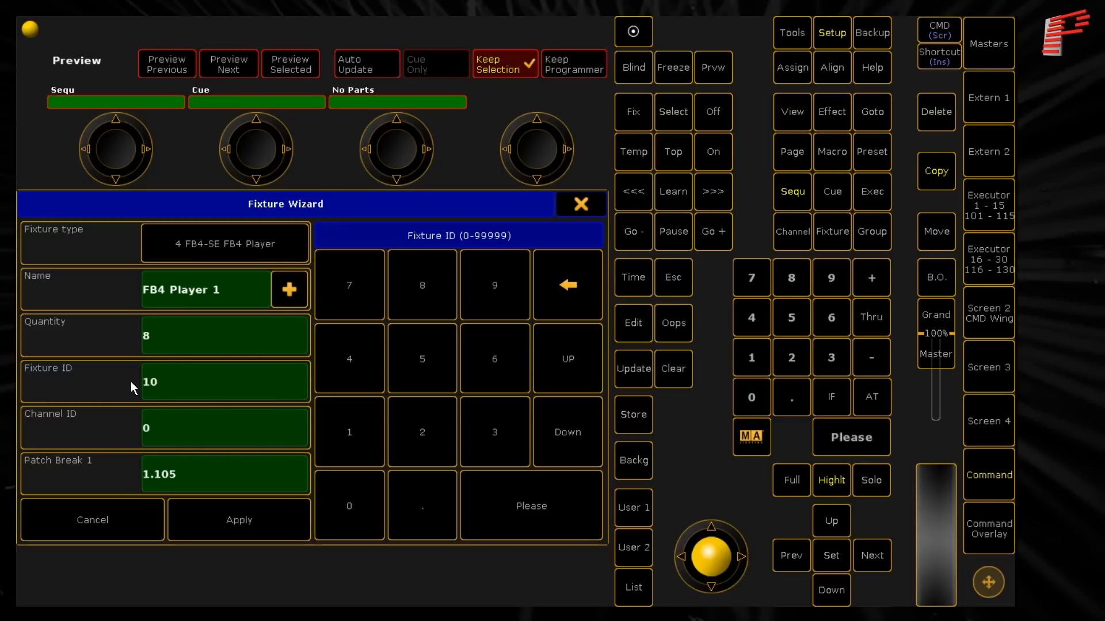
{"action": "left_click", "coordinate": [220, 527]}
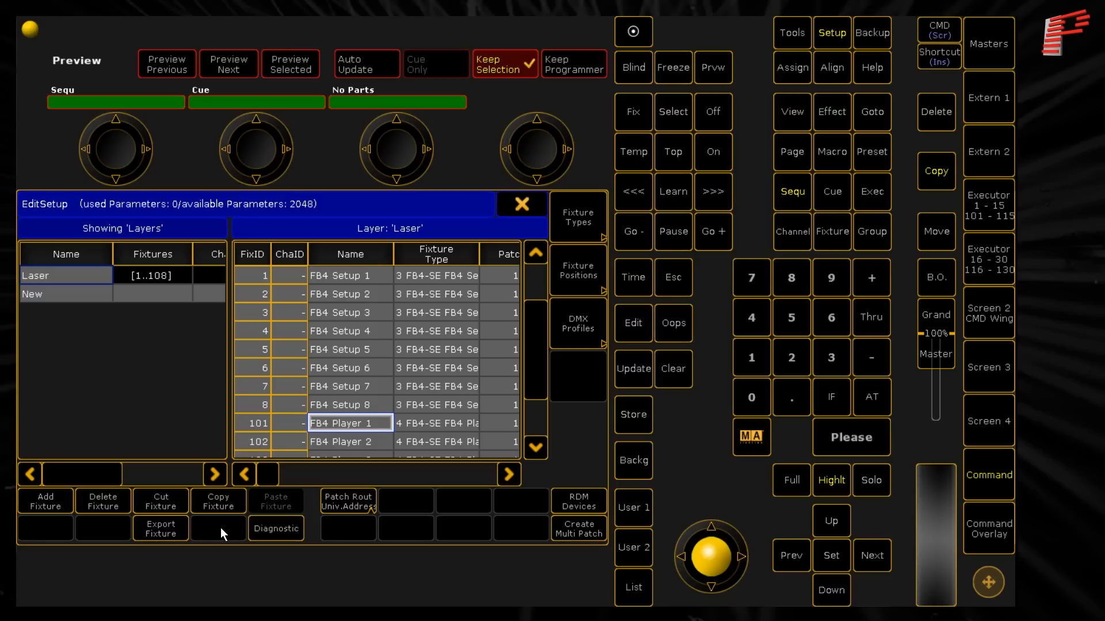
- Open the DMX patch for FB4 Setup fixtures 1 to 8 together and set their address offset to 39
{"action": "left_click", "coordinate": [506, 475]}
{"action": "left_click", "coordinate": [534, 277]}
{"action": "left_click", "coordinate": [433, 255]}
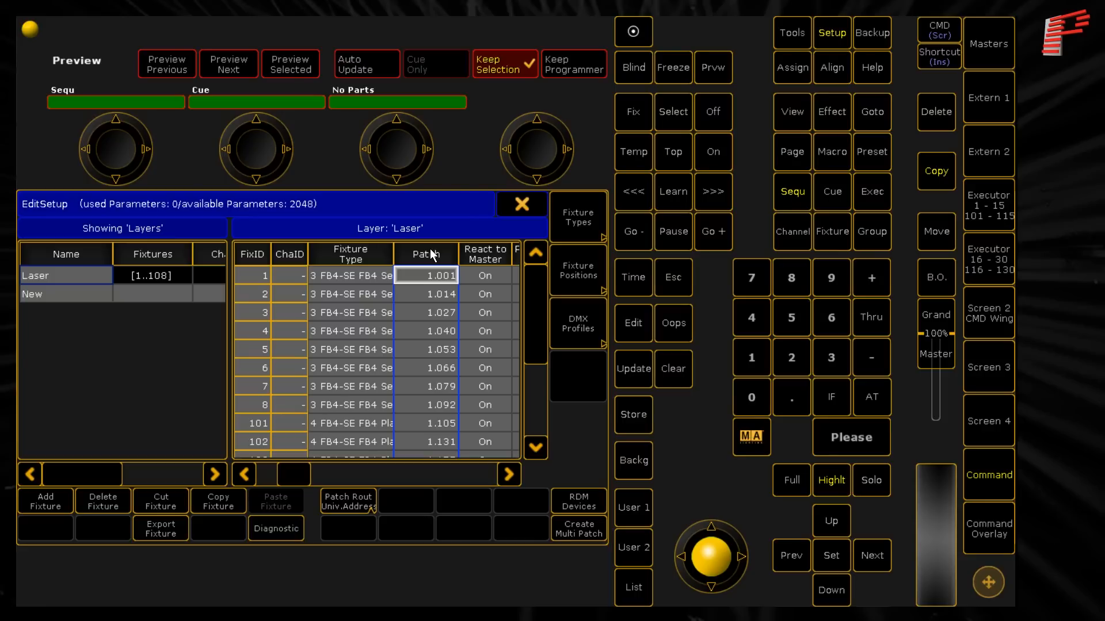
{"action": "left_click_drag", "start_coordinate": [441, 272], "coordinate": [399, 404]}
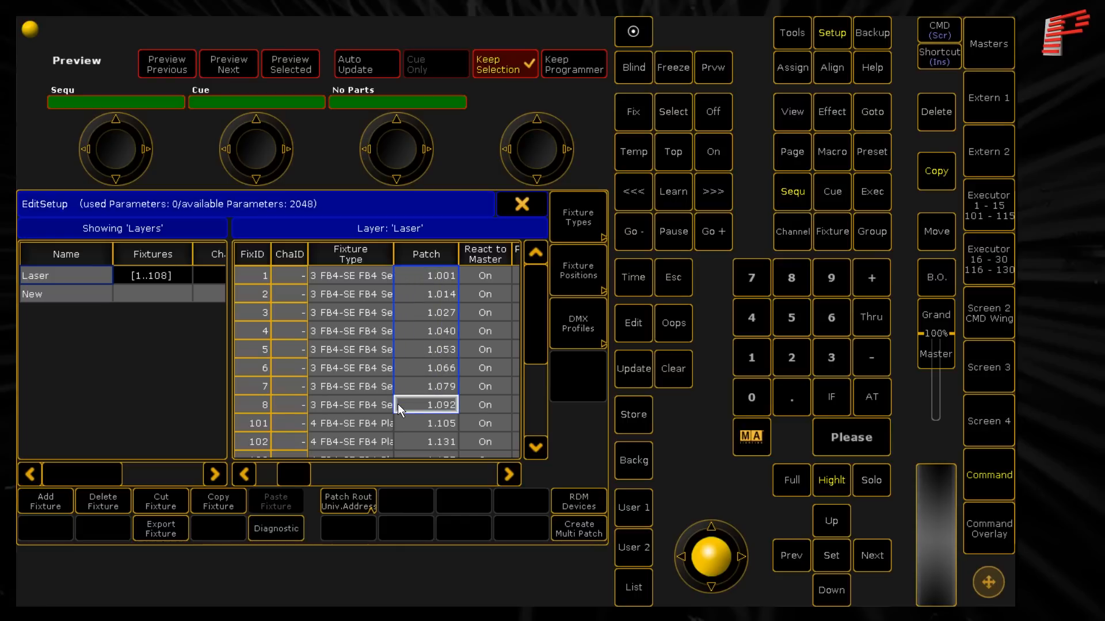
{"action": "left_click", "coordinate": [427, 404]}
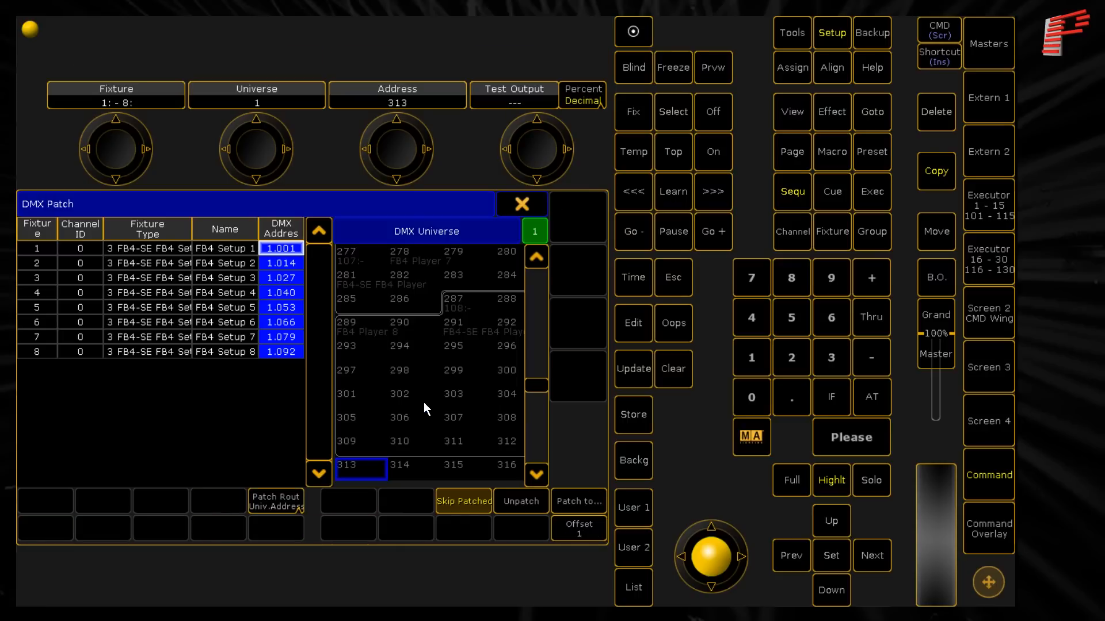
{"action": "left_click", "coordinate": [574, 529]}
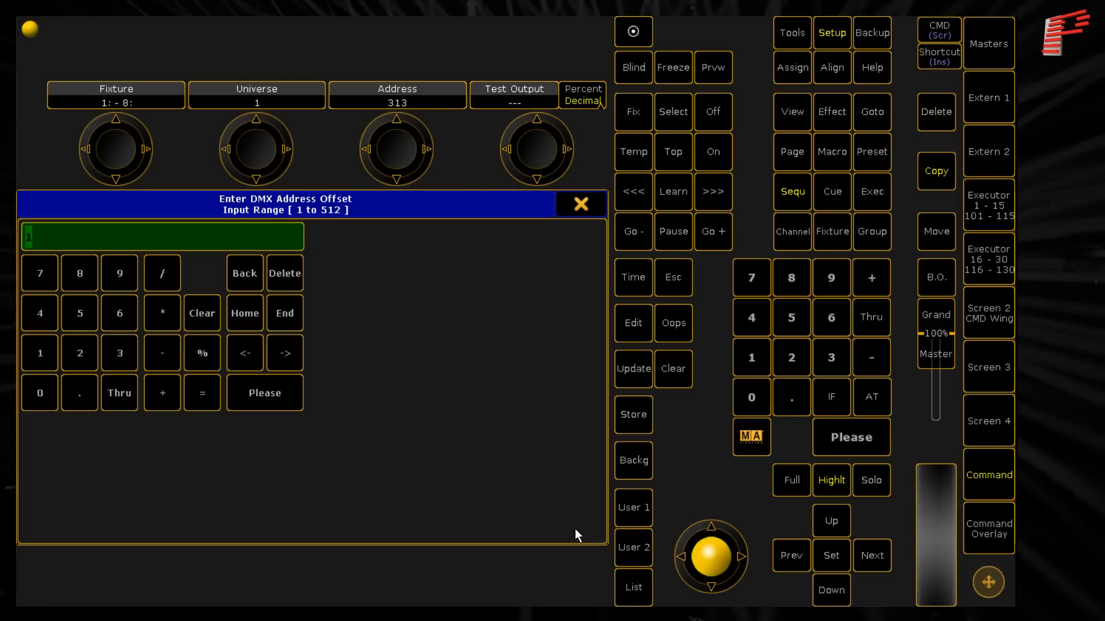
{"action": "left_click", "coordinate": [136, 352]}
{"action": "left_click", "coordinate": [136, 288]}
{"action": "left_click", "coordinate": [261, 390]}
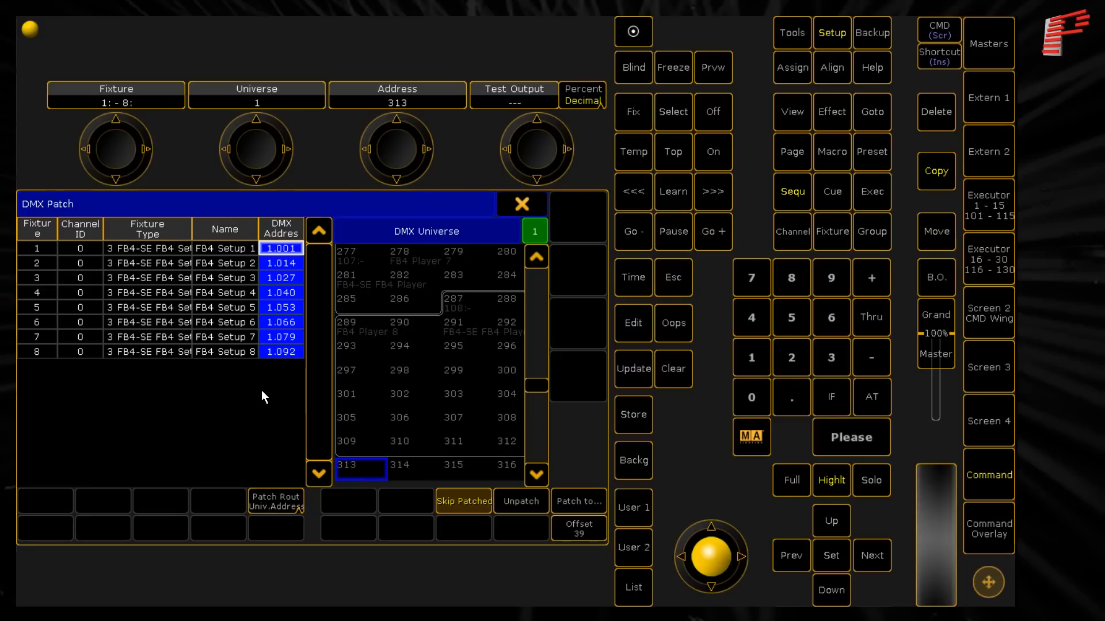
- Patch the eight FB4 Setup fixtures starting at DMX address 4.1
{"action": "left_click", "coordinate": [279, 251]}
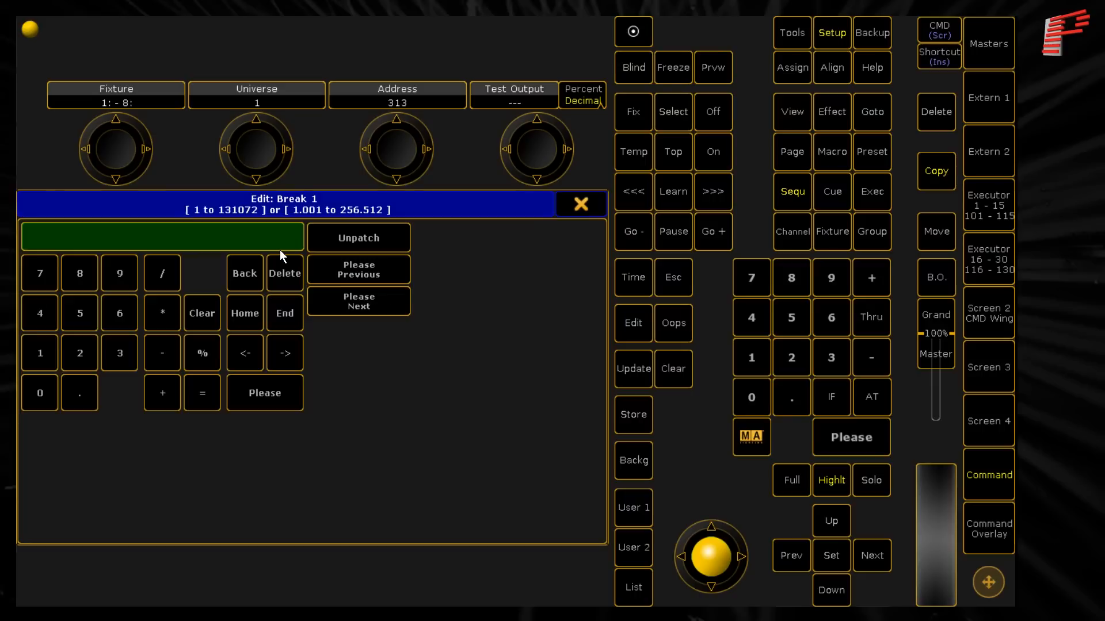
{"action": "left_click", "coordinate": [42, 317]}
{"action": "left_click", "coordinate": [77, 385]}
{"action": "left_click", "coordinate": [39, 350]}
{"action": "left_click", "coordinate": [239, 385]}
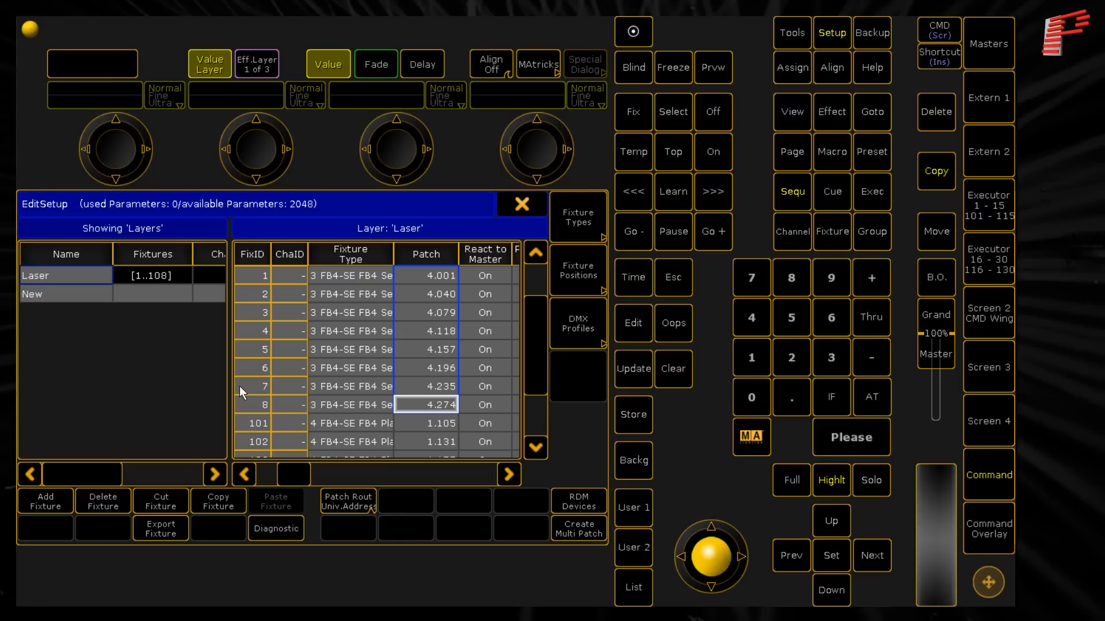
- Open the DMX patch for FB4 Player fixtures 101 to 108 together and set their address offset to 39
{"action": "left_click_drag", "start_coordinate": [529, 345], "coordinate": [540, 418]}
{"action": "left_click_drag", "start_coordinate": [437, 290], "coordinate": [413, 419]}
{"action": "left_click", "coordinate": [431, 295]}
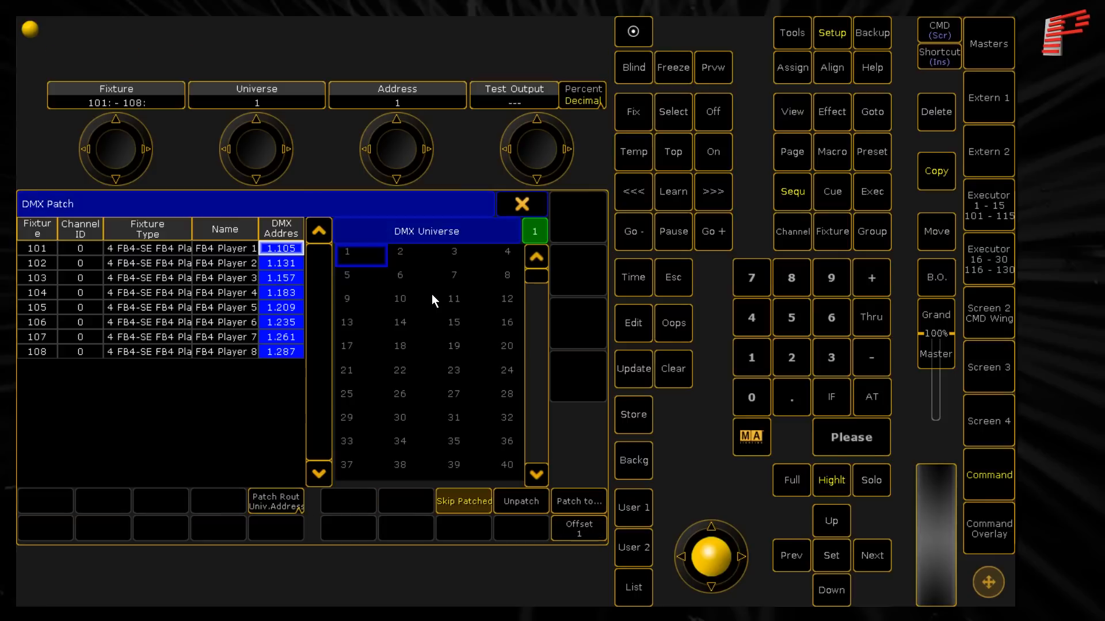
{"action": "left_click", "coordinate": [575, 523]}
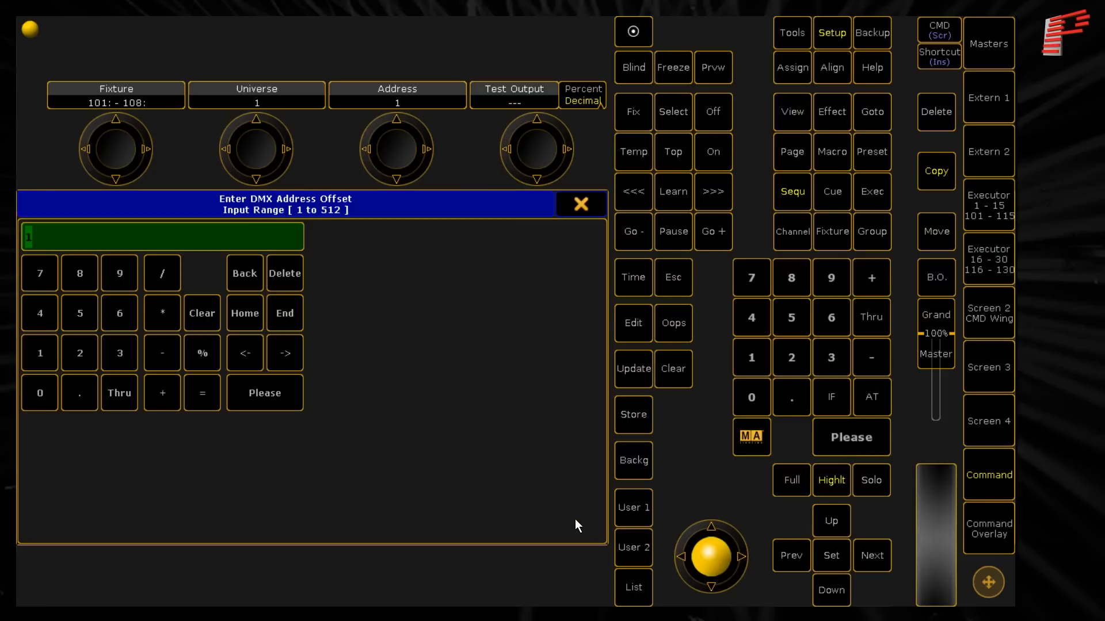
{"action": "left_click", "coordinate": [119, 357]}
{"action": "left_click", "coordinate": [119, 268]}
{"action": "left_click", "coordinate": [268, 394]}
- Patch the eight FB4 Player fixtures starting at DMX address 4.14
{"action": "left_click", "coordinate": [277, 253]}
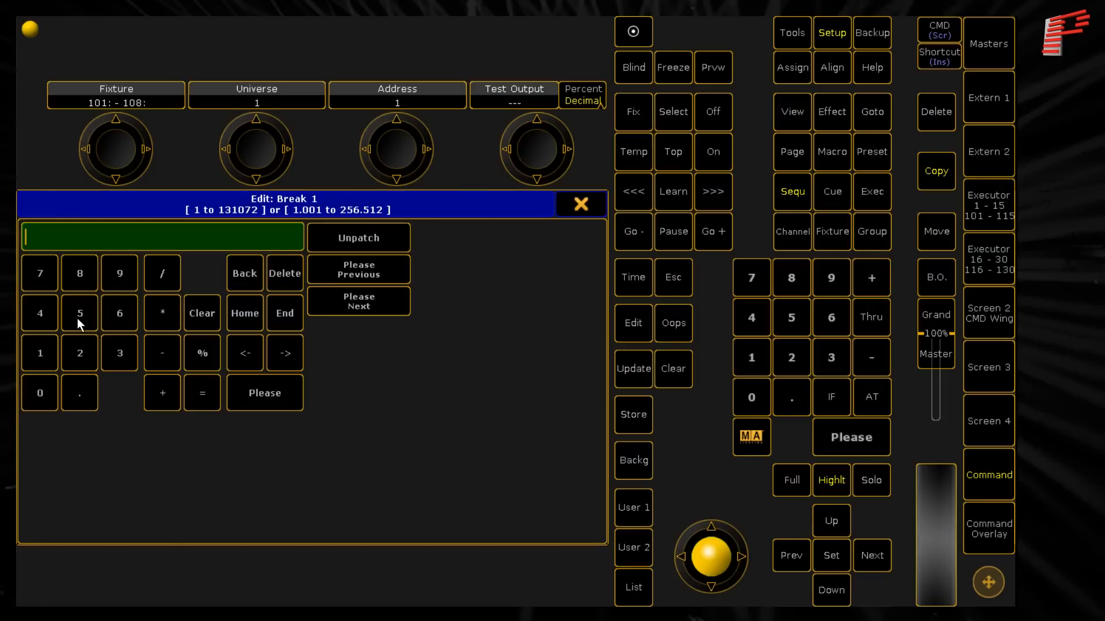
{"action": "left_click", "coordinate": [47, 316]}
{"action": "left_click", "coordinate": [90, 401]}
{"action": "left_click", "coordinate": [40, 346]}
{"action": "left_click", "coordinate": [43, 309]}
{"action": "left_click", "coordinate": [251, 393]}
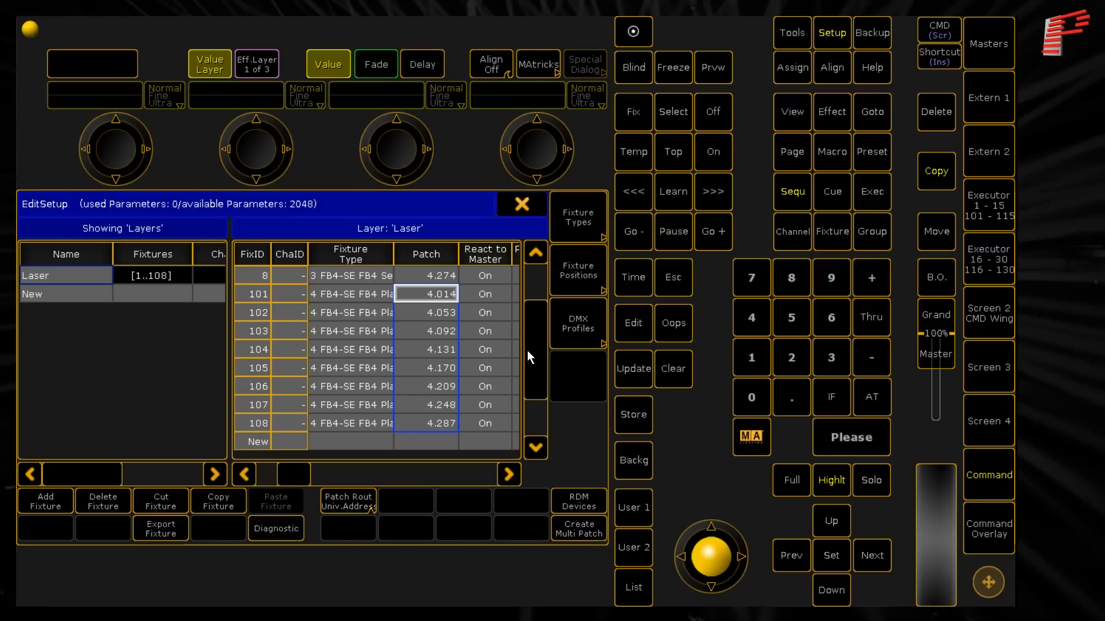
- Check the patch addresses of the Laser layer, leave the patch and fixture schedule saving the changes, and close the setup
{"action": "scroll", "coordinate": [525, 322], "scroll_direction": "up", "scroll_amount": 3}
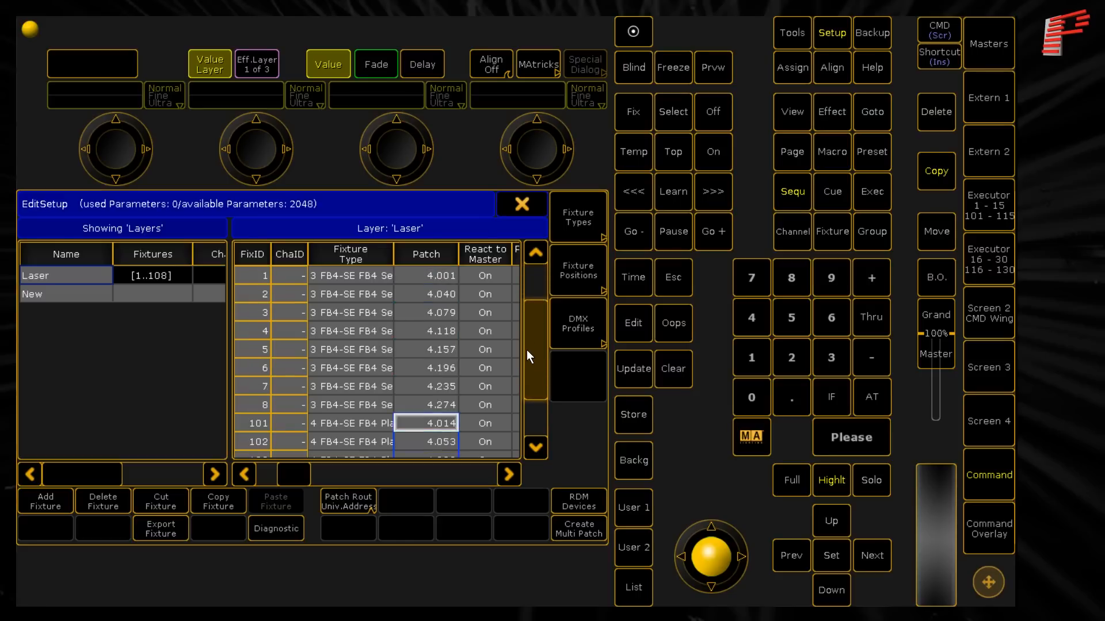
{"action": "scroll", "coordinate": [526, 349], "scroll_direction": "down", "scroll_amount": 3}
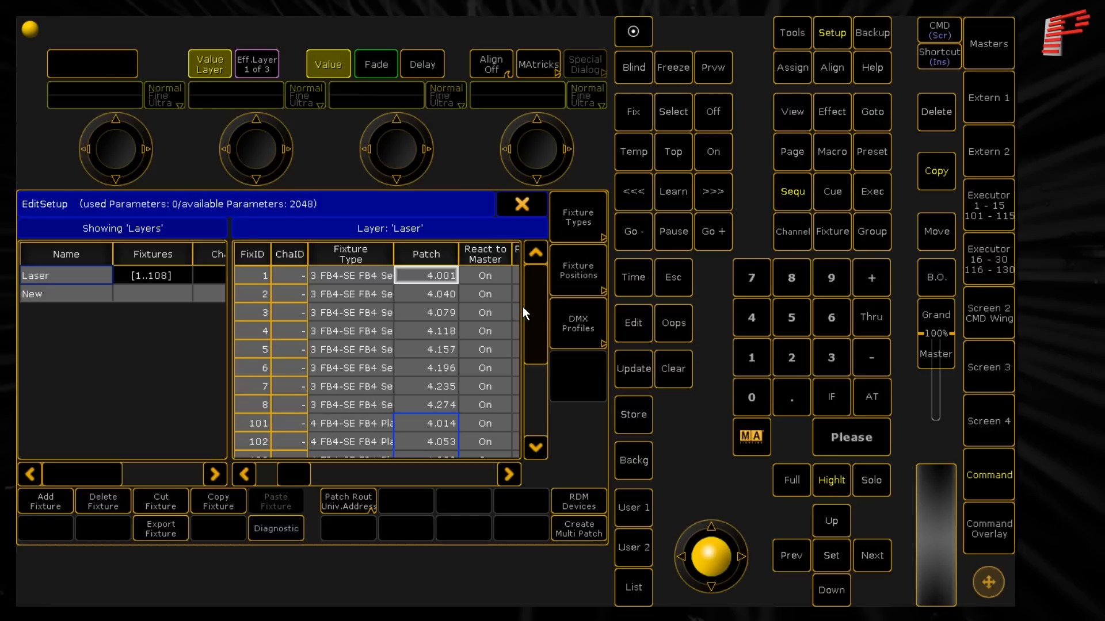
{"action": "left_click", "coordinate": [528, 204]}
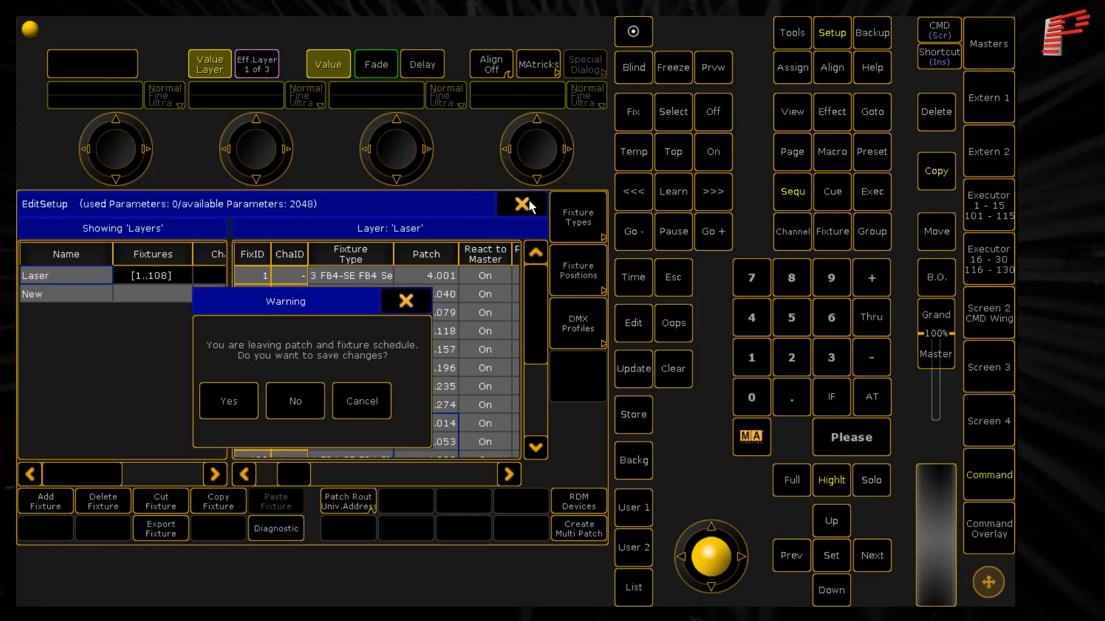
{"action": "left_click", "coordinate": [218, 401]}
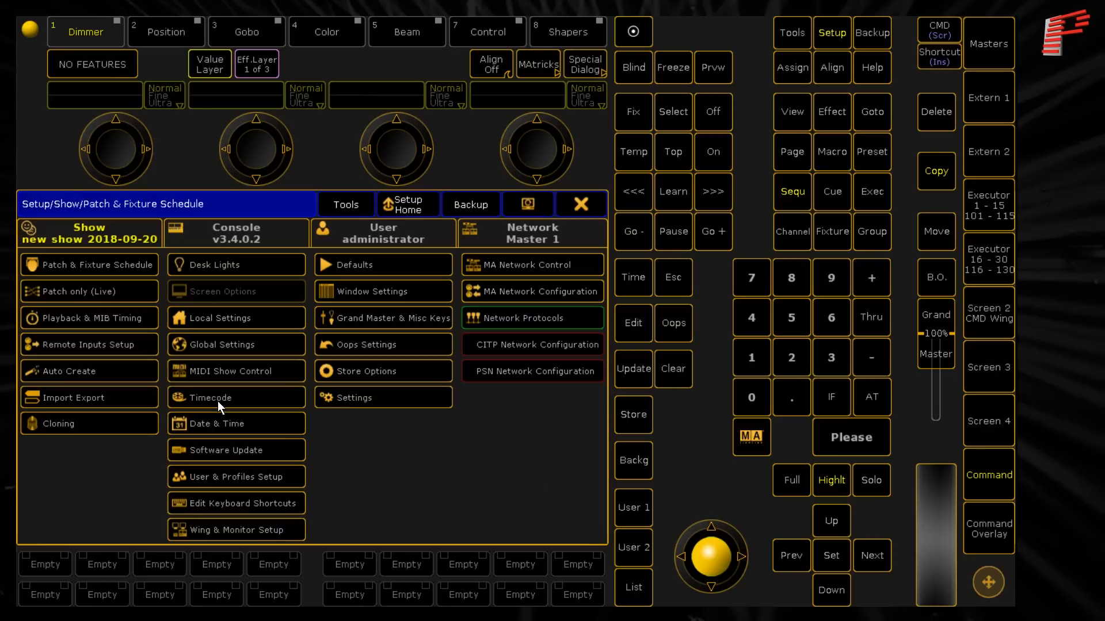
{"action": "left_click", "coordinate": [568, 209]}
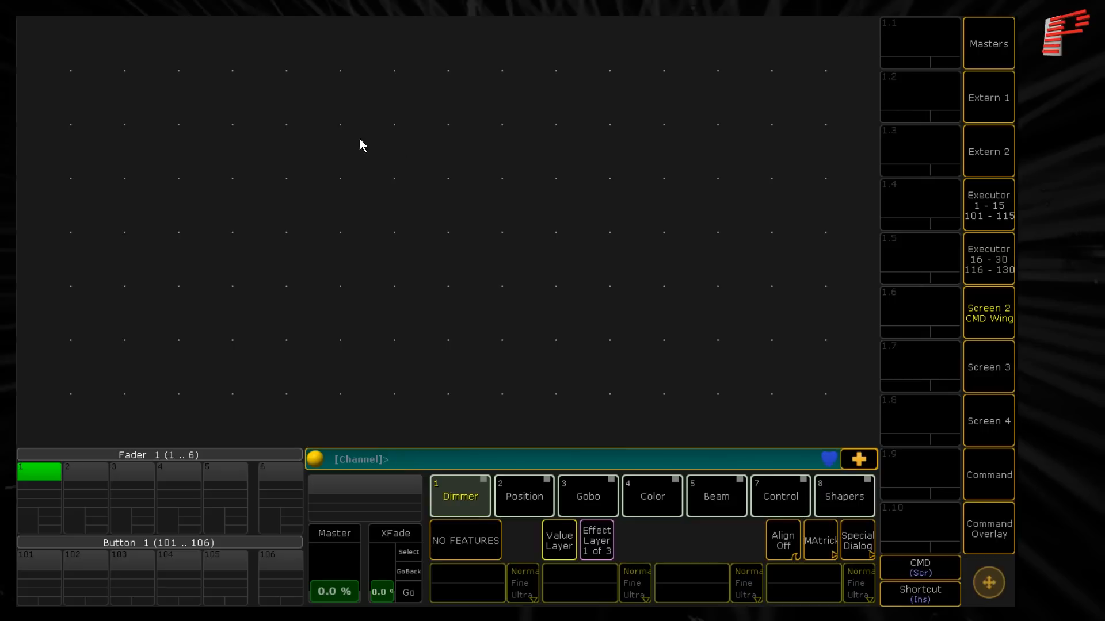
- Create a Group pool window filling the empty view on Screen 2
{"action": "left_click", "coordinate": [32, 36]}
{"action": "left_click", "coordinate": [322, 214]}
{"action": "left_click", "coordinate": [679, 268]}
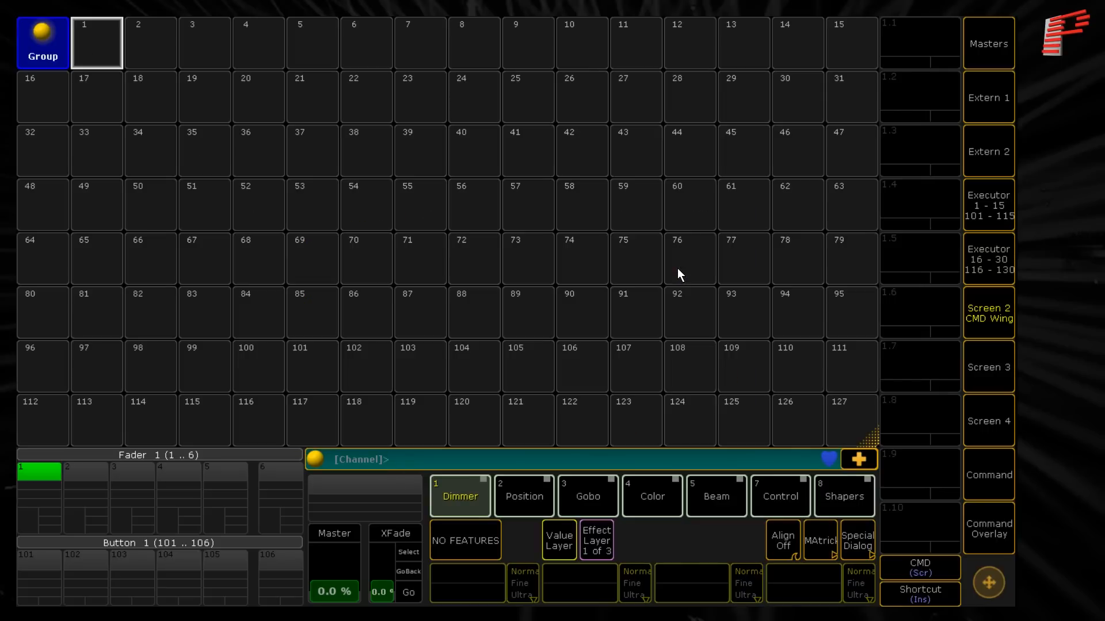
- Select fixtures 1 thru 8 with the command overlay and store them as group 1, named FB4 Setup
{"action": "left_click", "coordinate": [987, 529]}
{"action": "left_click", "coordinate": [759, 374]}
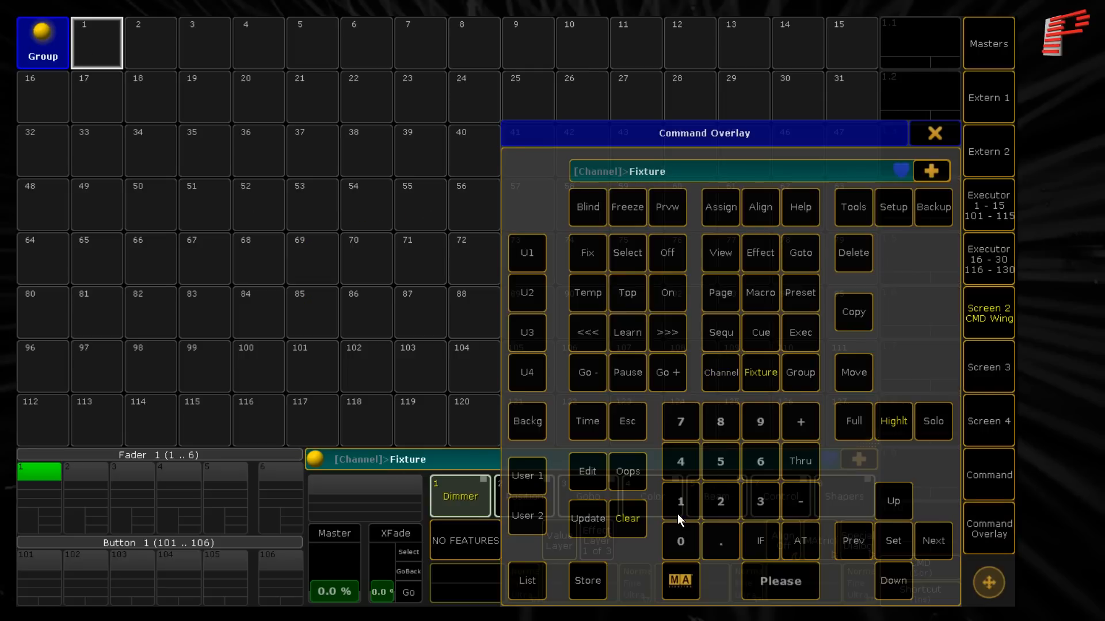
{"action": "left_click", "coordinate": [801, 461]}
{"action": "left_click", "coordinate": [720, 422]}
{"action": "left_click", "coordinate": [778, 582]}
{"action": "left_click", "coordinate": [588, 581]}
{"action": "left_click", "coordinate": [97, 43]}
- Select fixtures 101 thru 108 and store them as group 2, named FB4 Player
{"action": "left_click", "coordinate": [762, 371]}
{"action": "left_click", "coordinate": [685, 501]}
{"action": "left_click", "coordinate": [681, 541]}
{"action": "left_click", "coordinate": [681, 498]}
{"action": "left_click", "coordinate": [800, 460]}
{"action": "left_click", "coordinate": [681, 501]}
{"action": "left_click", "coordinate": [680, 540]}
{"action": "left_click", "coordinate": [720, 422]}
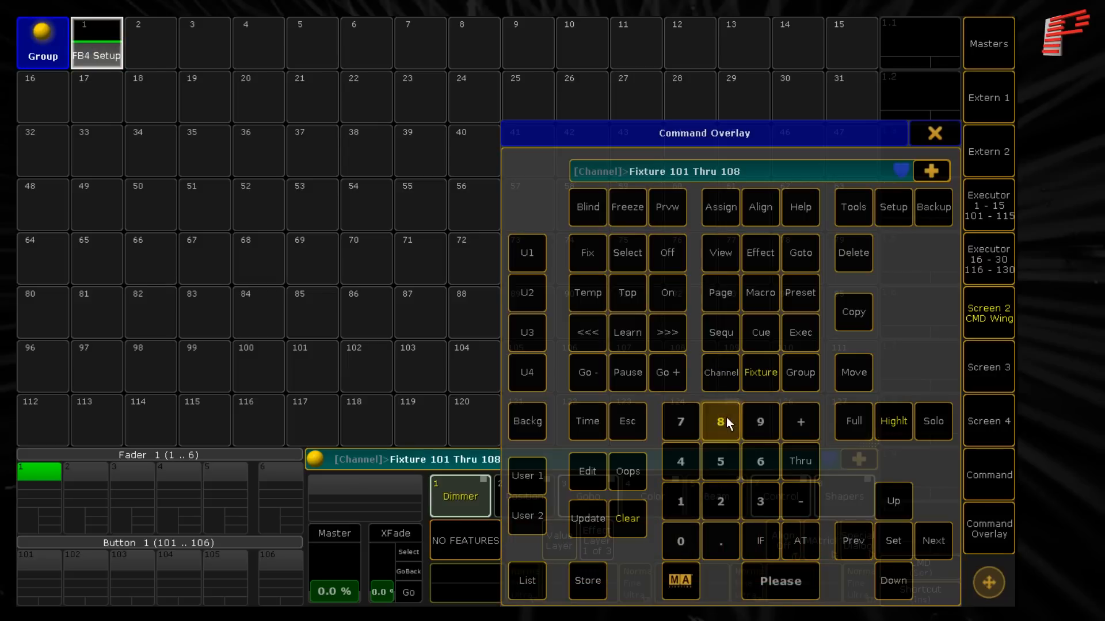
{"action": "left_click", "coordinate": [780, 581]}
{"action": "left_click", "coordinate": [587, 581]}
{"action": "left_click", "coordinate": [156, 52]}
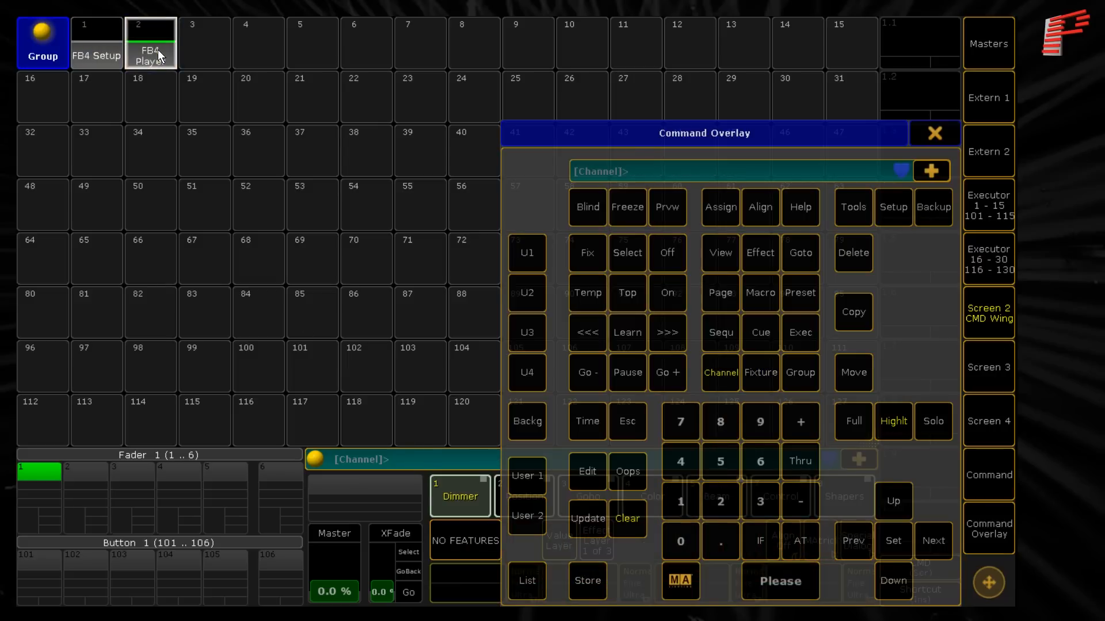
- Clear the current selection, select the FB4 Setup group and set its Laser Mode to Setup
{"action": "left_click", "coordinate": [625, 520]}
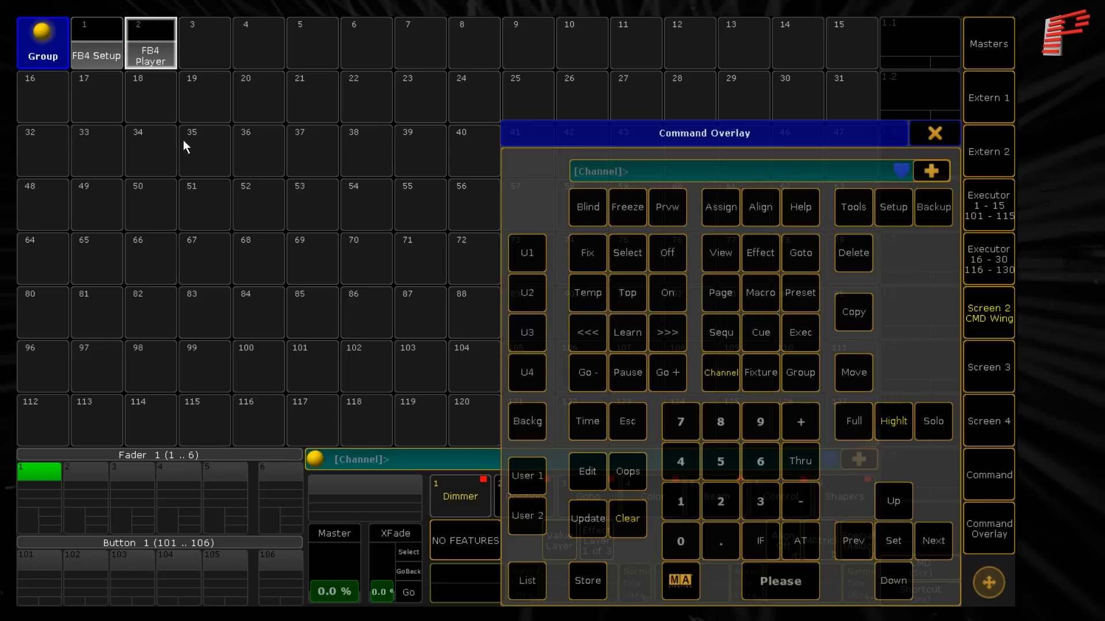
{"action": "left_click", "coordinate": [97, 36]}
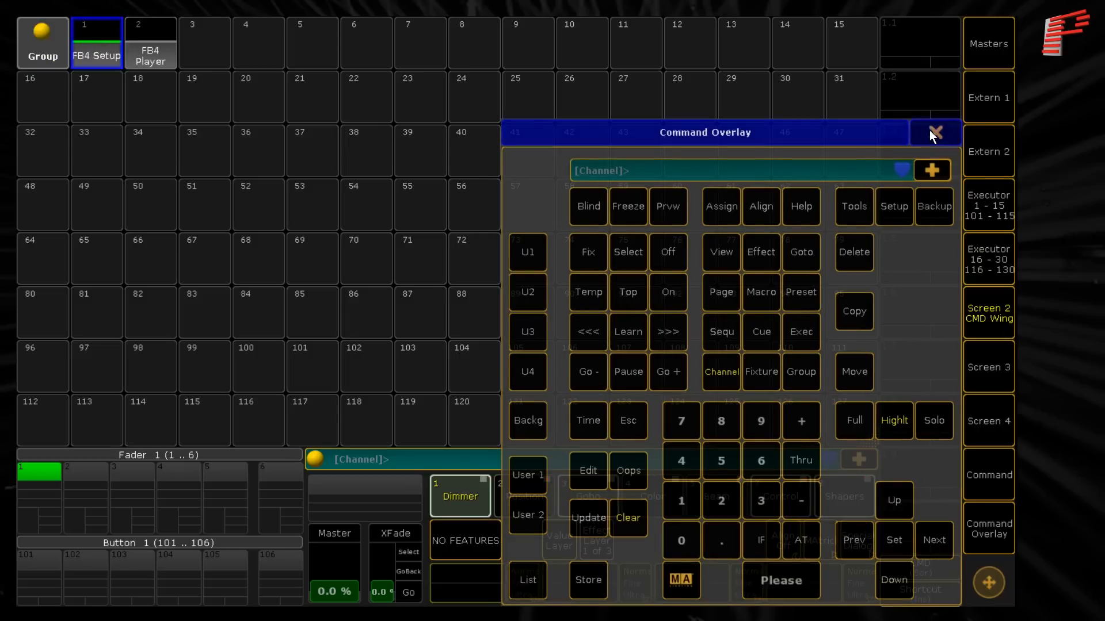
{"action": "left_click", "coordinate": [931, 131]}
{"action": "left_click", "coordinate": [771, 496]}
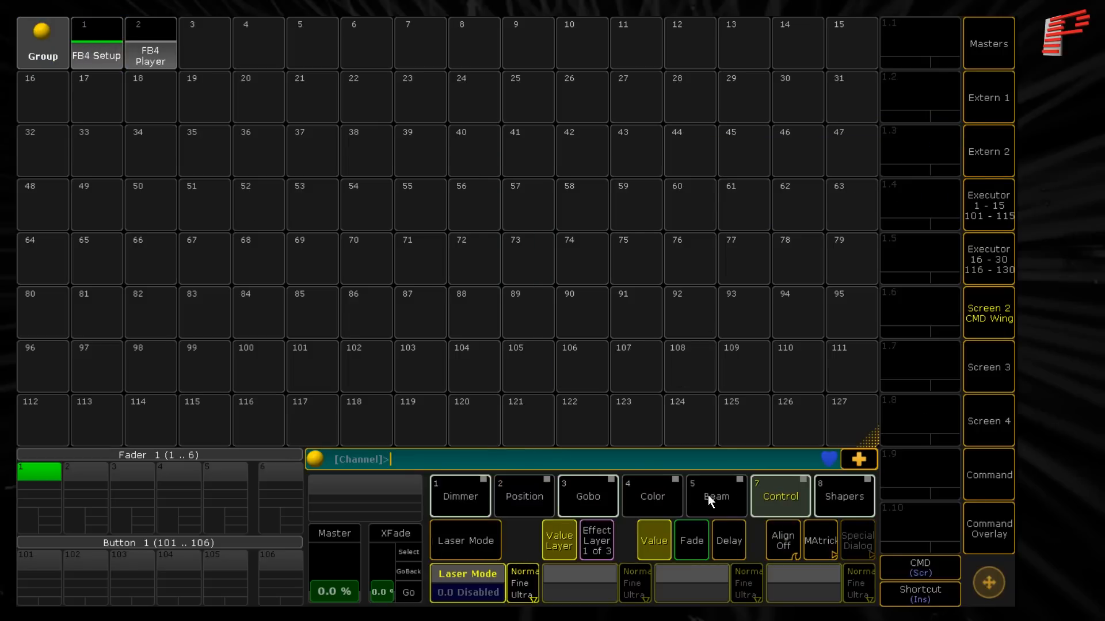
{"action": "left_click", "coordinate": [465, 581]}
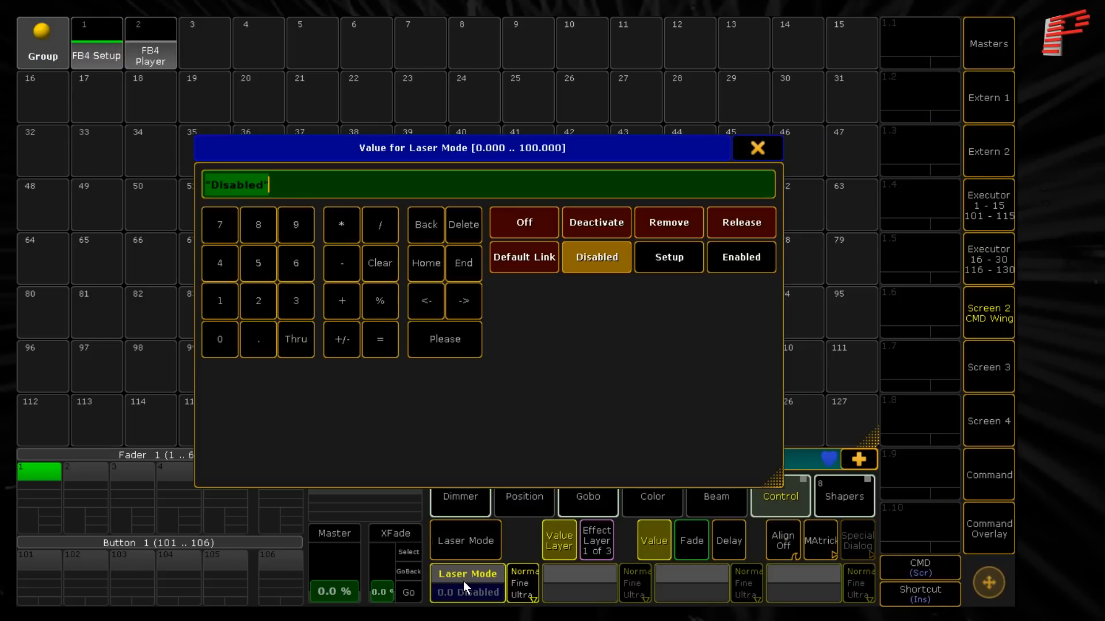
{"action": "left_click", "coordinate": [660, 258]}
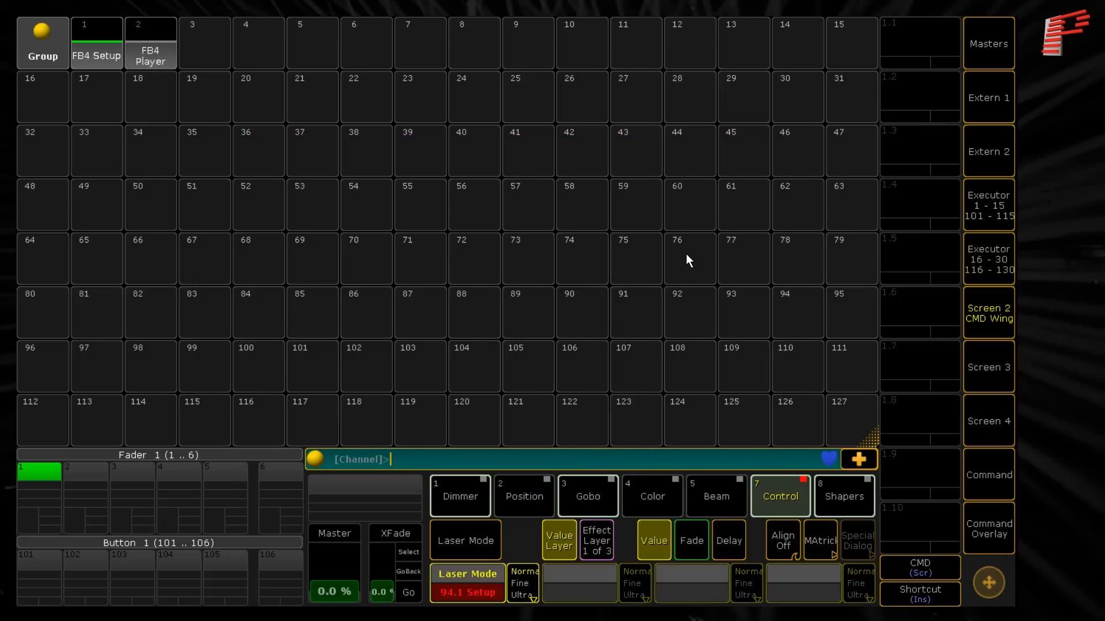
- Set the Cue attribute of the FB4 Setup group to Test 1
{"action": "left_click", "coordinate": [590, 495]}
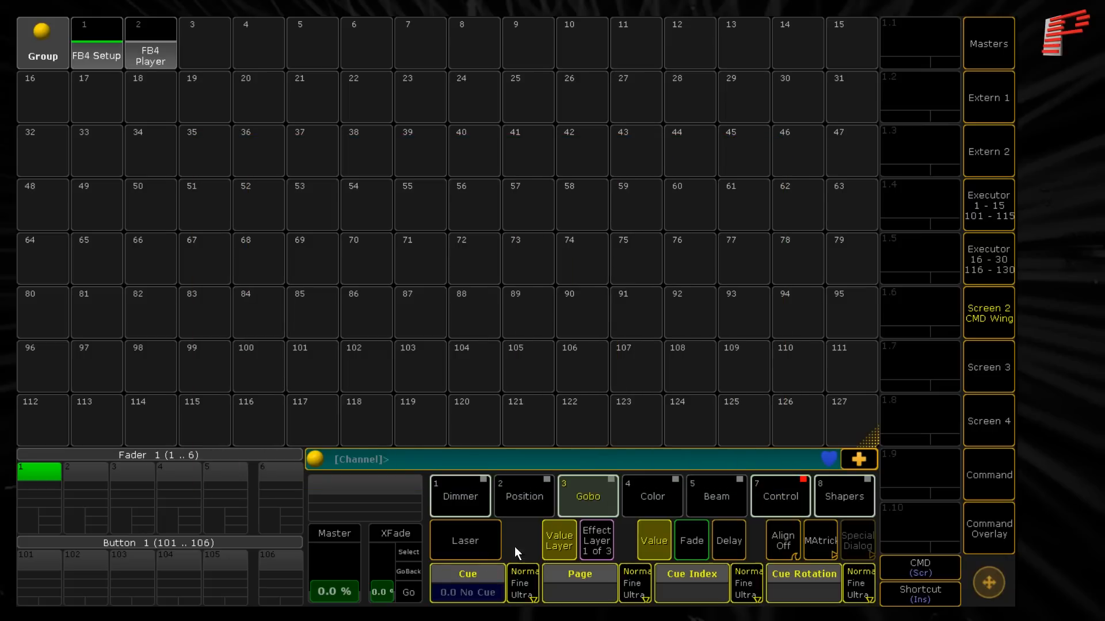
{"action": "left_click", "coordinate": [461, 579]}
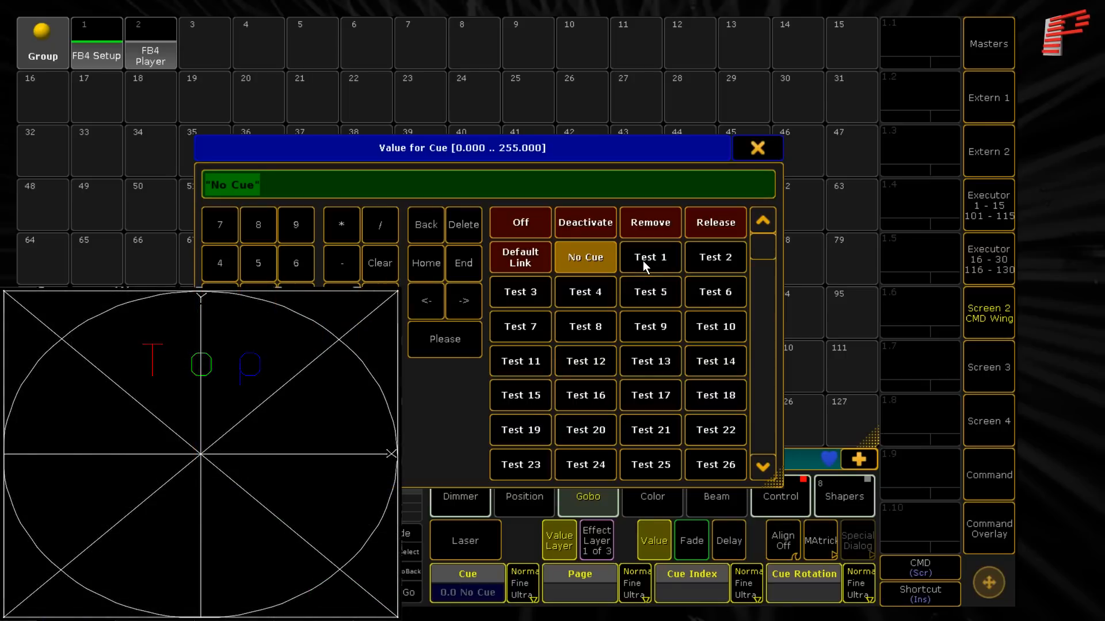
{"action": "left_click", "coordinate": [644, 261]}
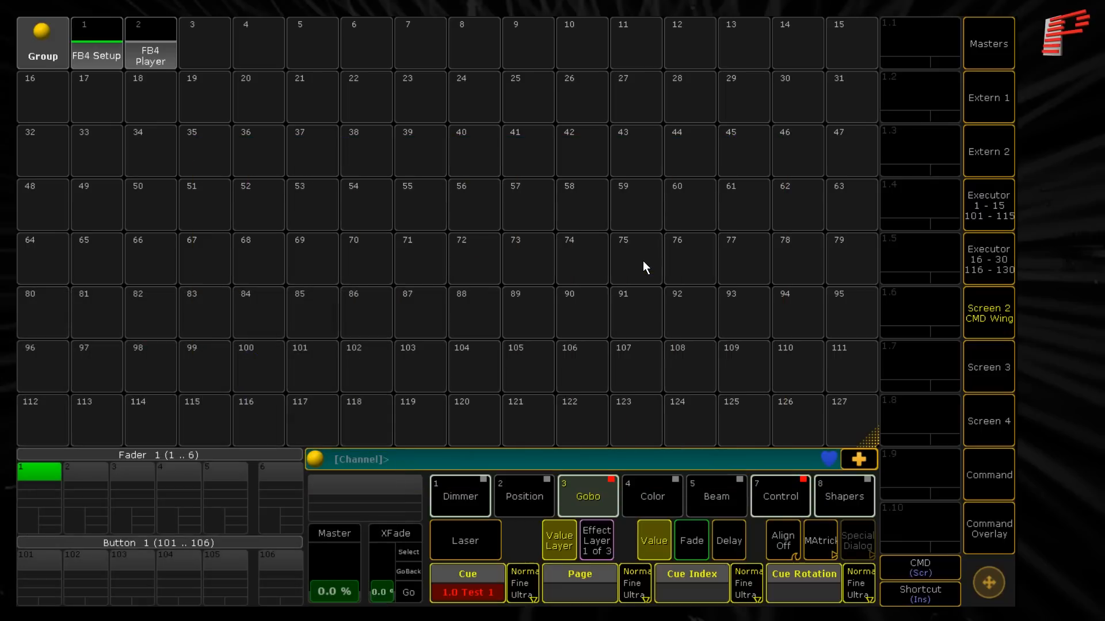
- Raise the Max Intensity of the FB4 Setup lasers to 11
{"action": "left_click", "coordinate": [466, 501]}
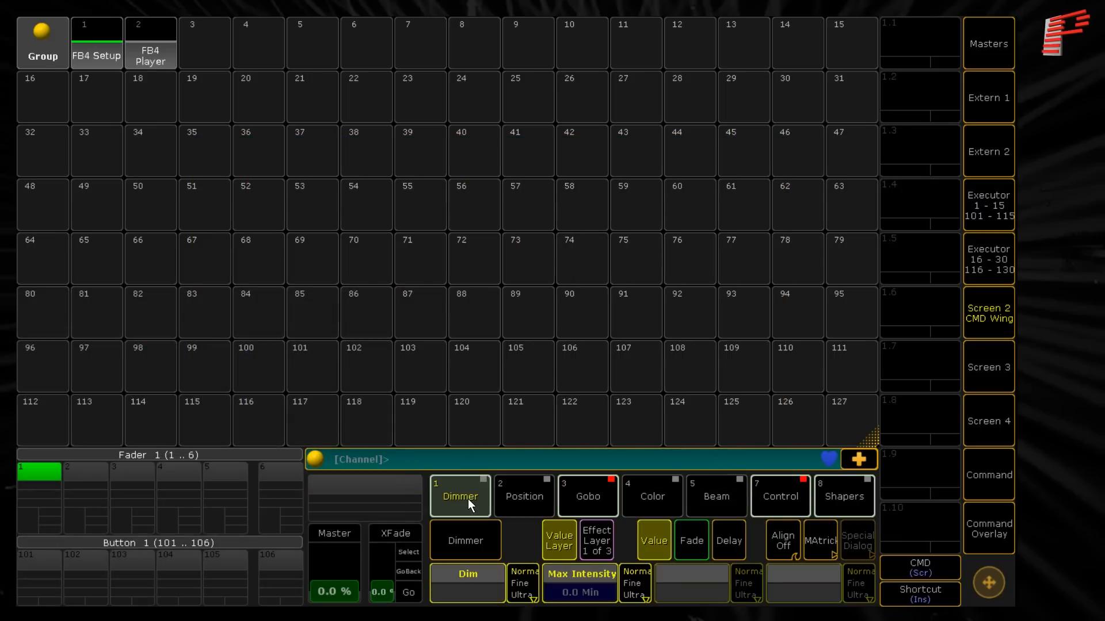
{"action": "left_click", "coordinate": [994, 475]}
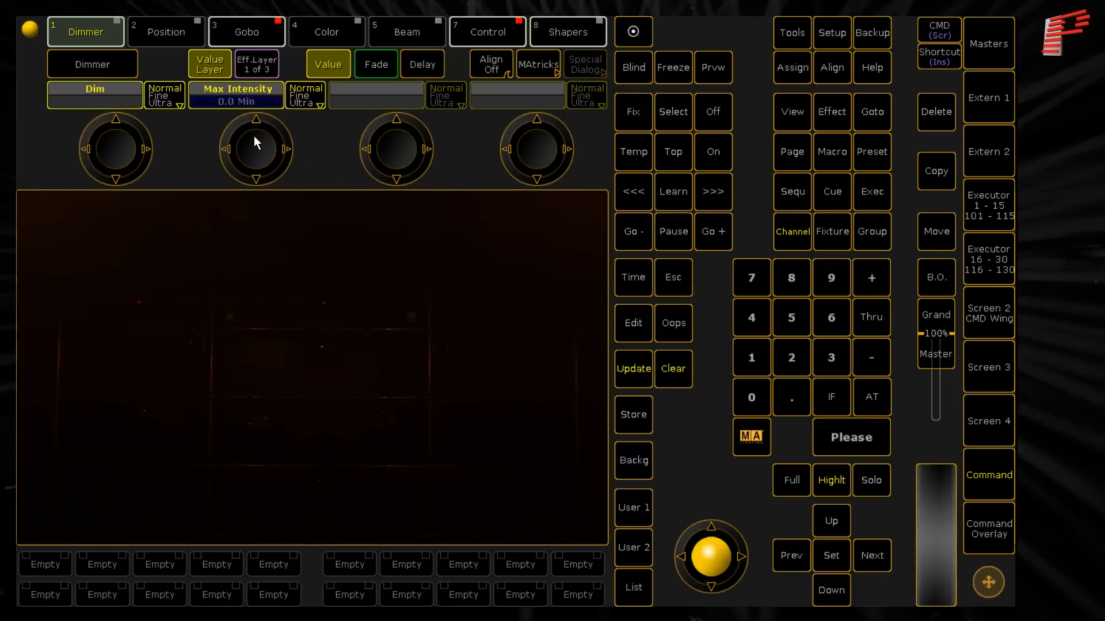
{"action": "scroll", "coordinate": [250, 139], "scroll_direction": "up", "scroll_amount": 5}
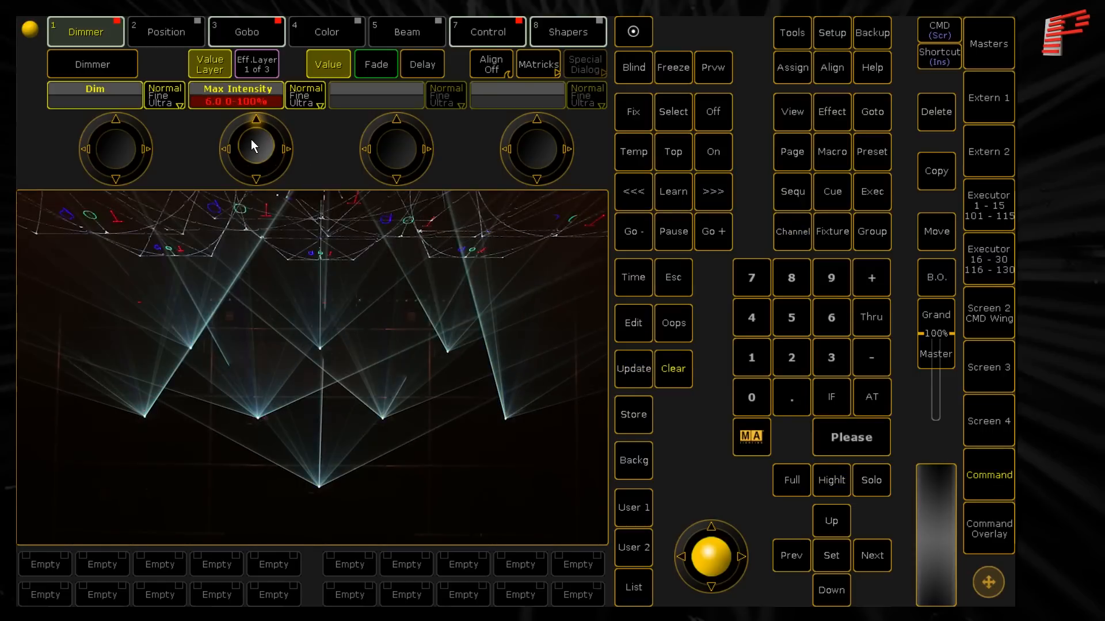
{"action": "scroll", "coordinate": [251, 139], "scroll_direction": "up", "scroll_amount": 1}
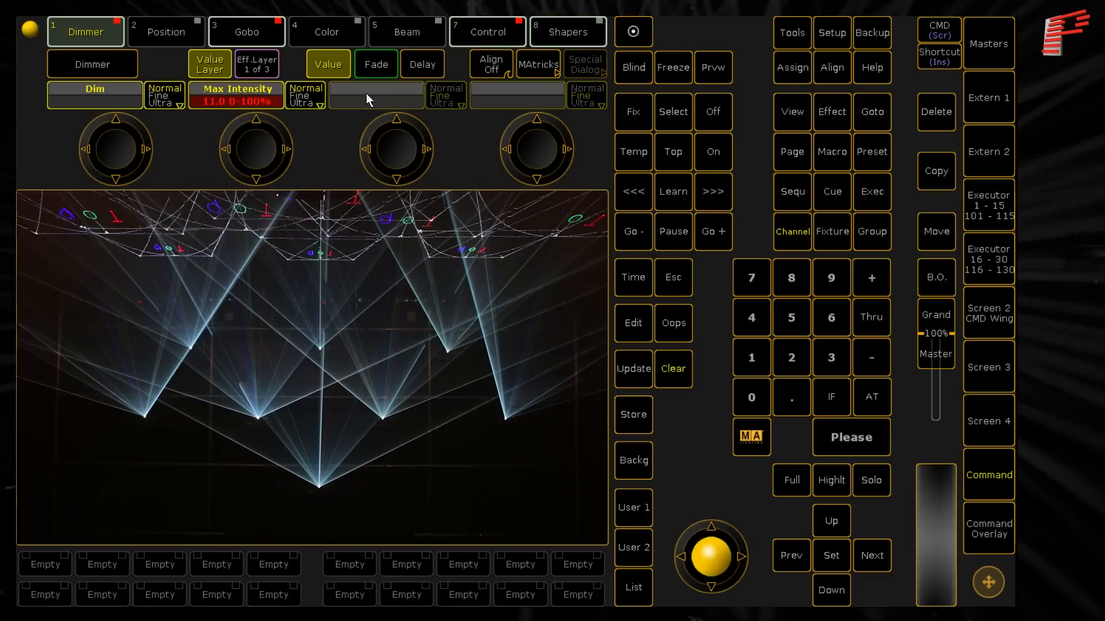
- Examine the Laser Setup A and Laser Setup B shaper attributes of the selected lasers
{"action": "left_click", "coordinate": [549, 26]}
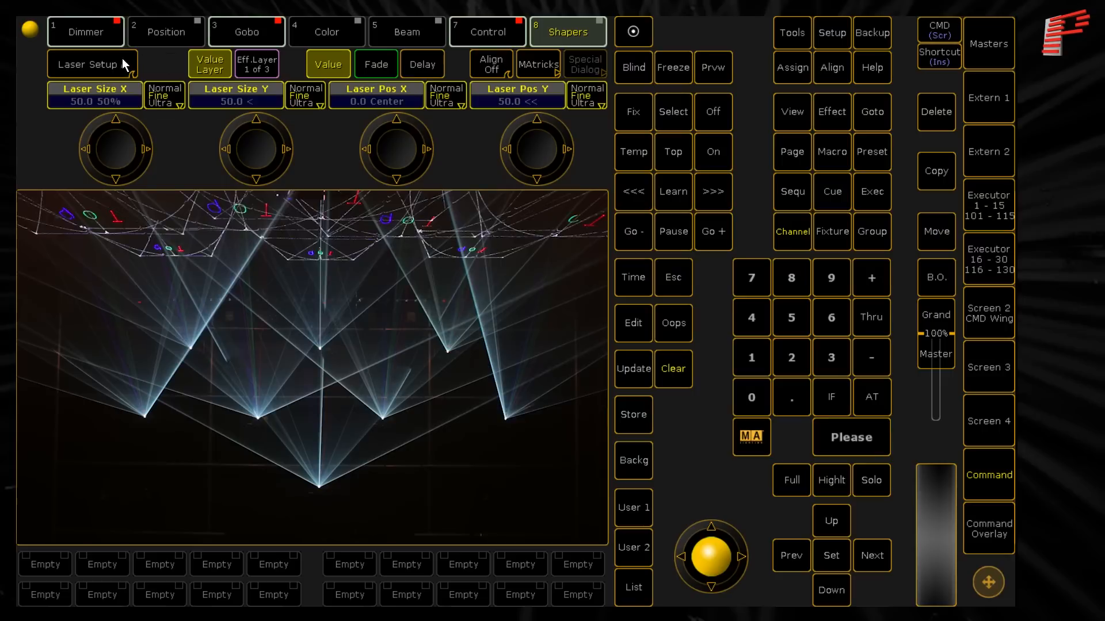
{"action": "left_click", "coordinate": [102, 60]}
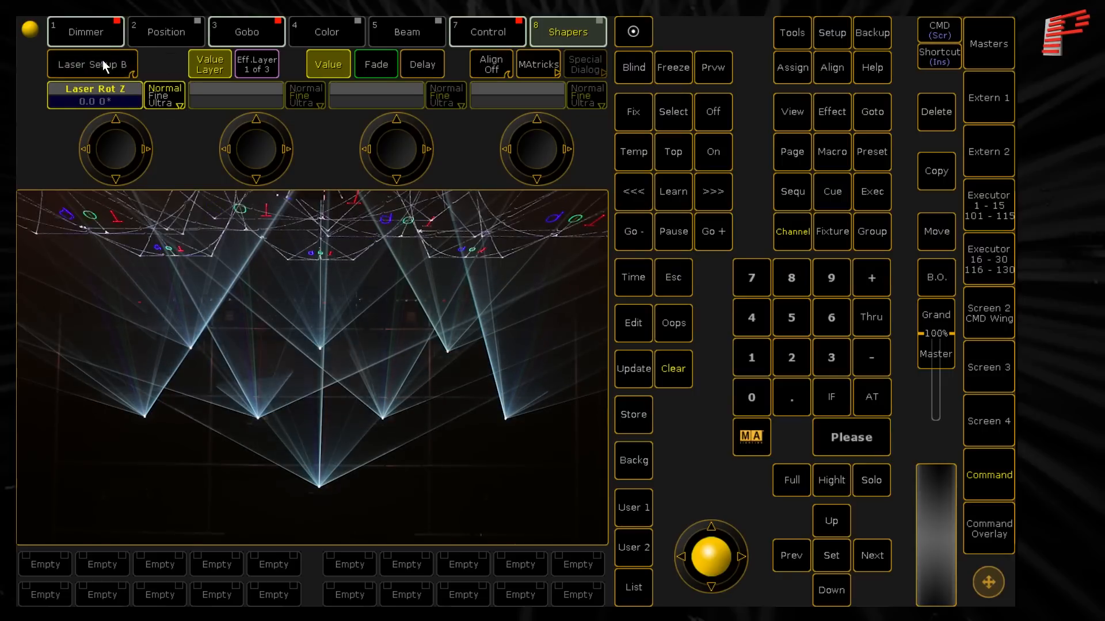
{"action": "left_click", "coordinate": [102, 60]}
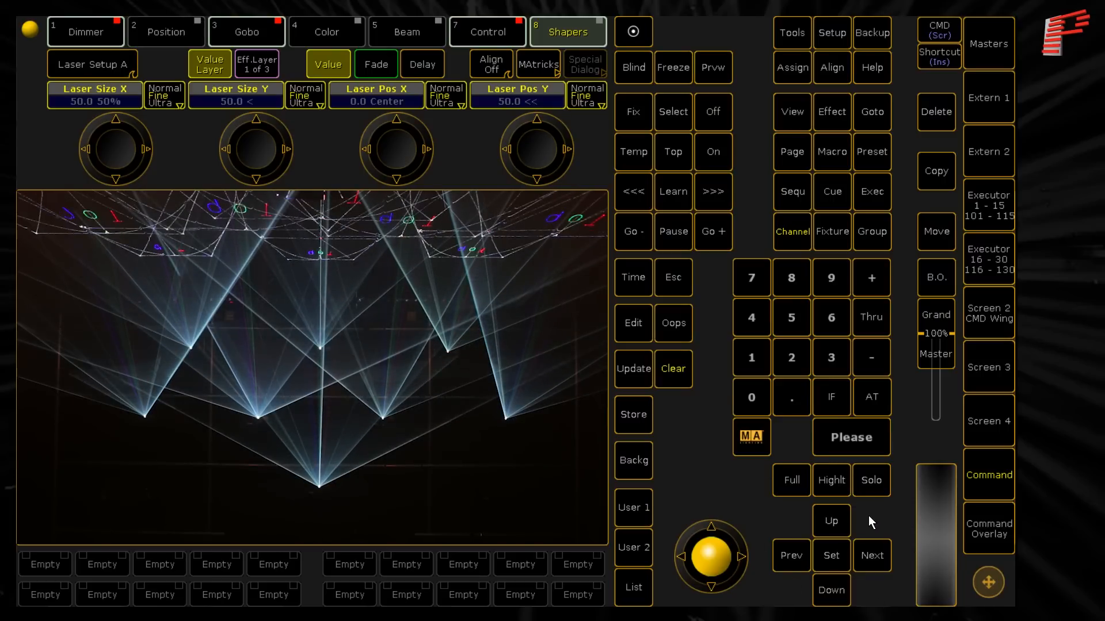
- Try highlighting single lasers, return to the whole group, and set Laser Size X to 60, Laser Size Y to 30 and Laser Pos Y to 20.1
{"action": "left_click", "coordinate": [836, 553]}
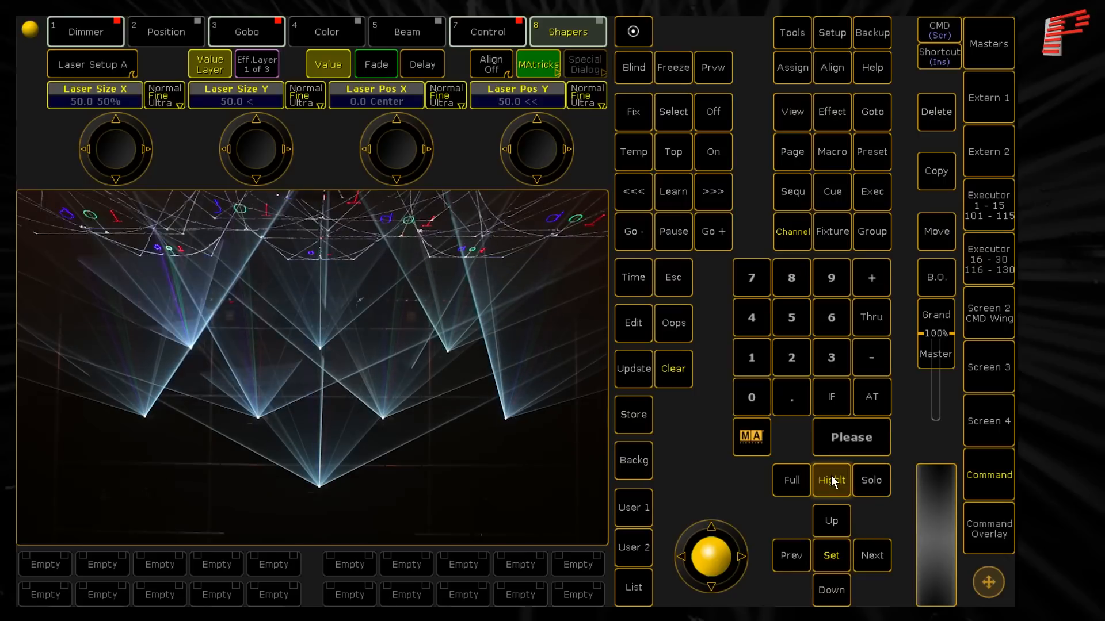
{"action": "left_click", "coordinate": [831, 477]}
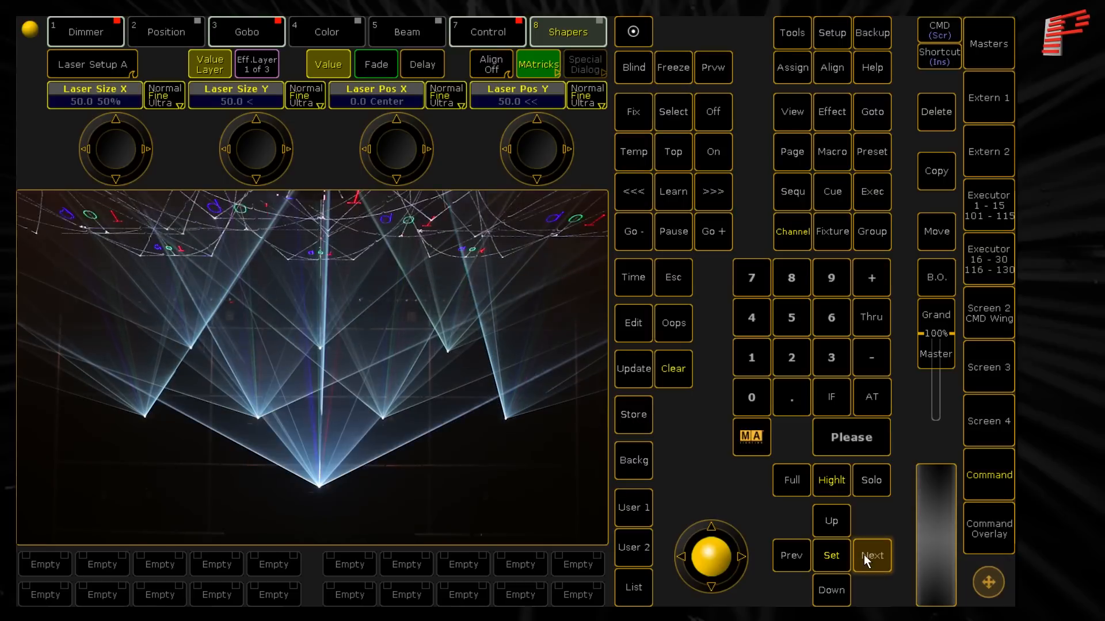
{"action": "left_click", "coordinate": [836, 484]}
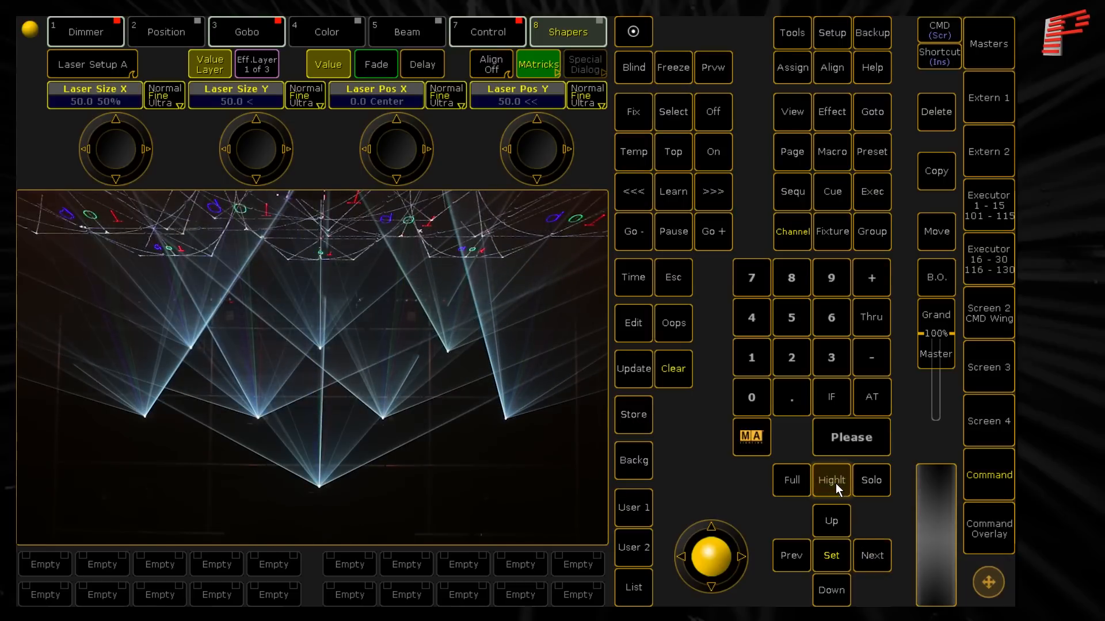
{"action": "left_click", "coordinate": [838, 561]}
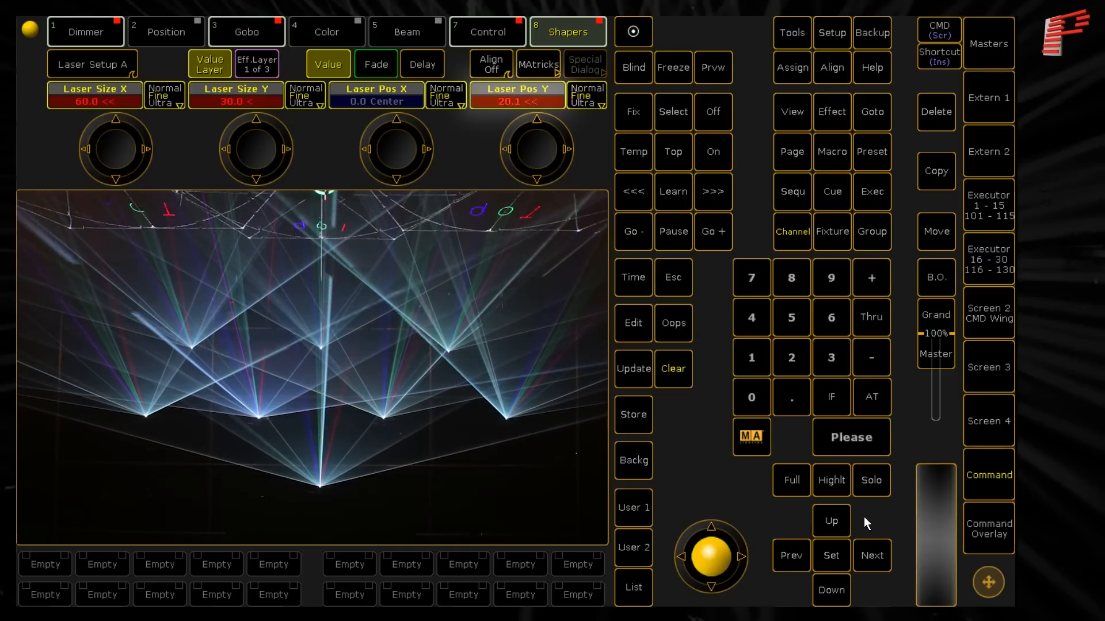
- Highlight the upper-row lasers one at a time and set their Laser Pos Y to 8.2, 9.6 and 4.2 from left to right
{"action": "left_click", "coordinate": [827, 530]}
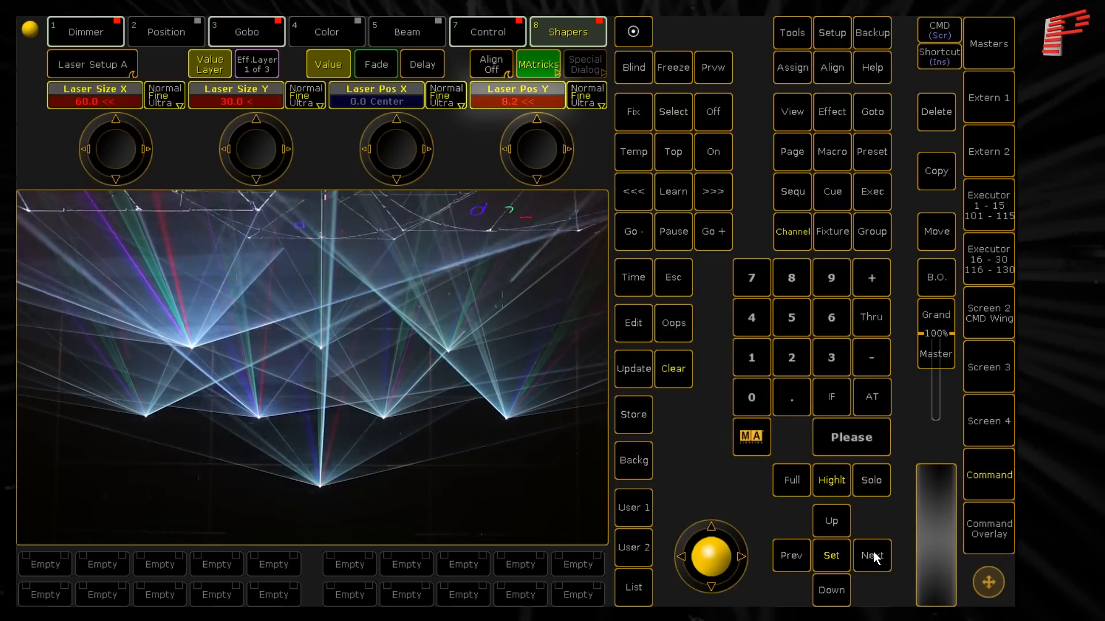
{"action": "left_click", "coordinate": [874, 557]}
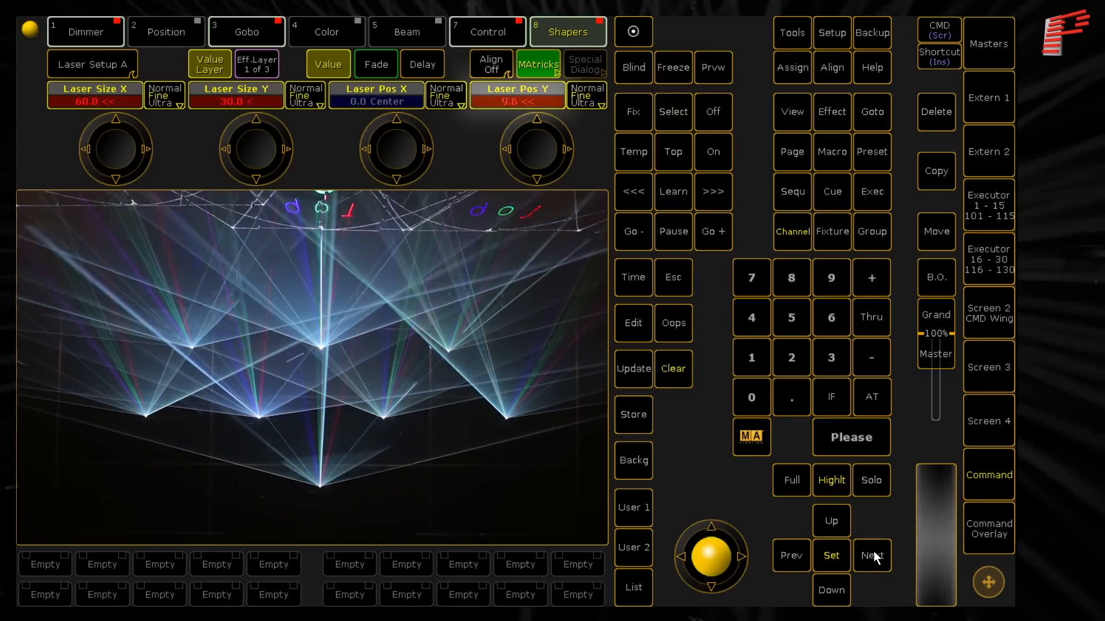
{"action": "left_click", "coordinate": [873, 552]}
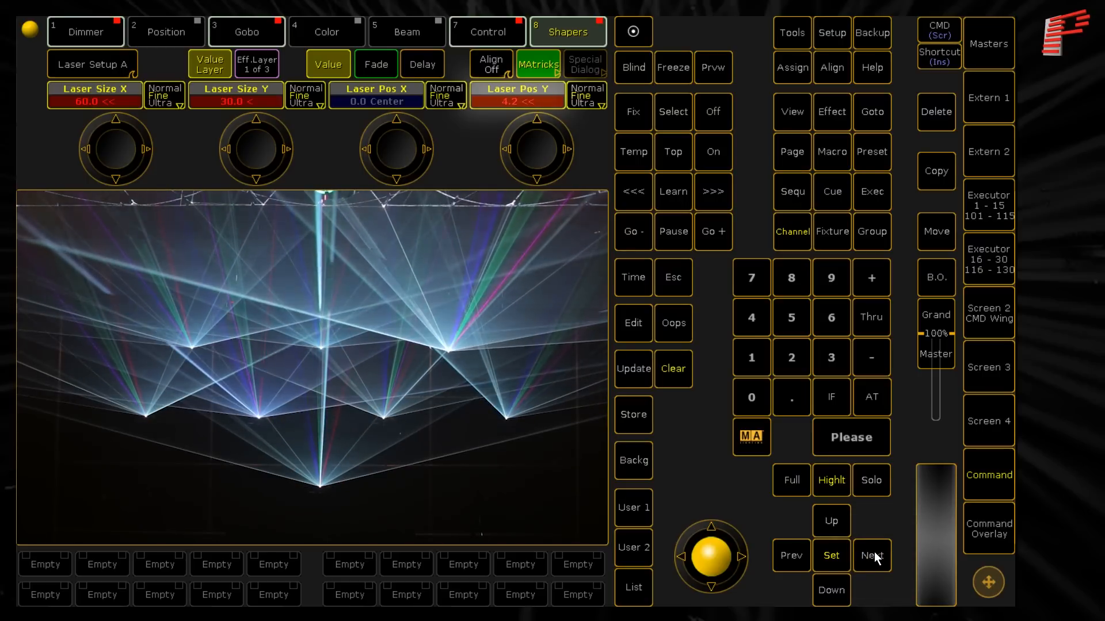
- Position the remaining lasers individually, the fifth at X 9.8 and Y 17.7, the lowest at X -1.0 and Y 10.2, and end highlighting
{"action": "left_click", "coordinate": [875, 552]}
{"action": "left_click", "coordinate": [875, 553]}
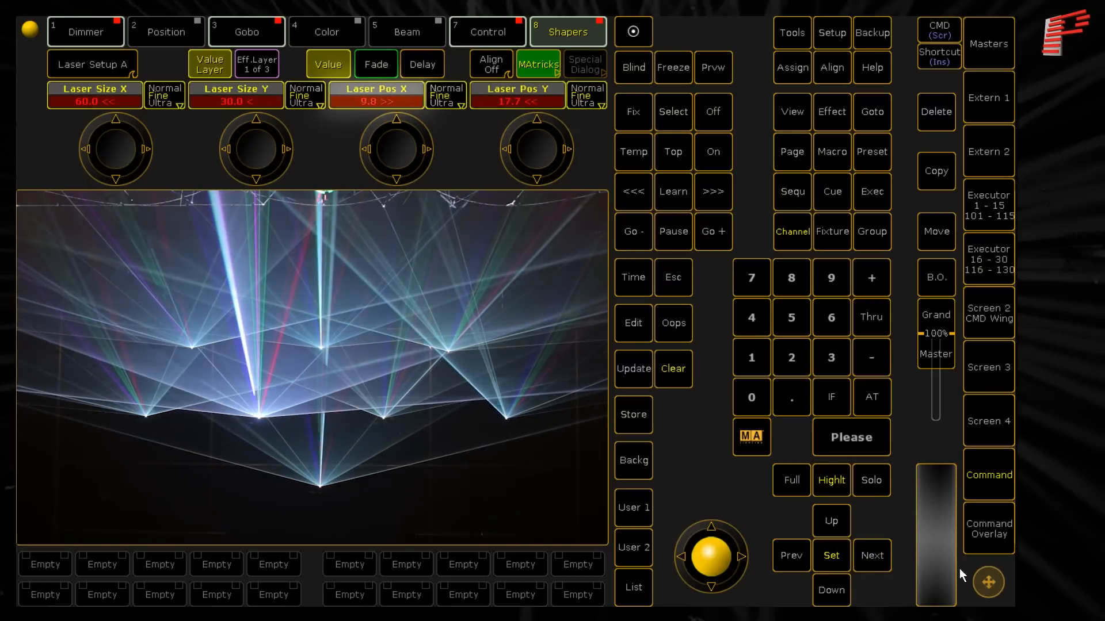
{"action": "left_click", "coordinate": [875, 553]}
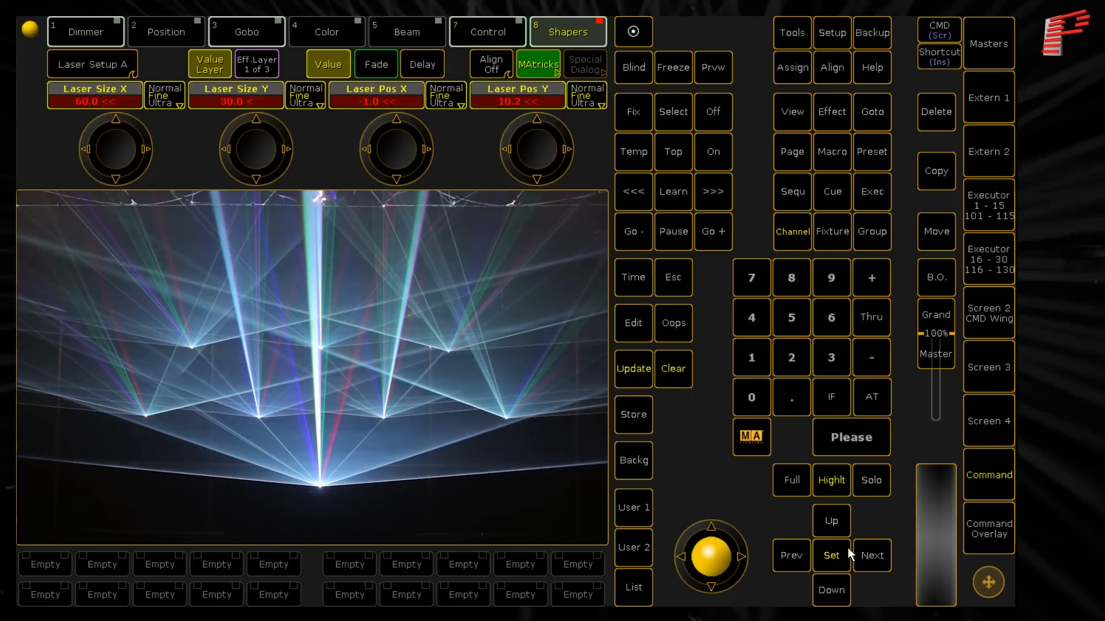
{"action": "left_click", "coordinate": [829, 483]}
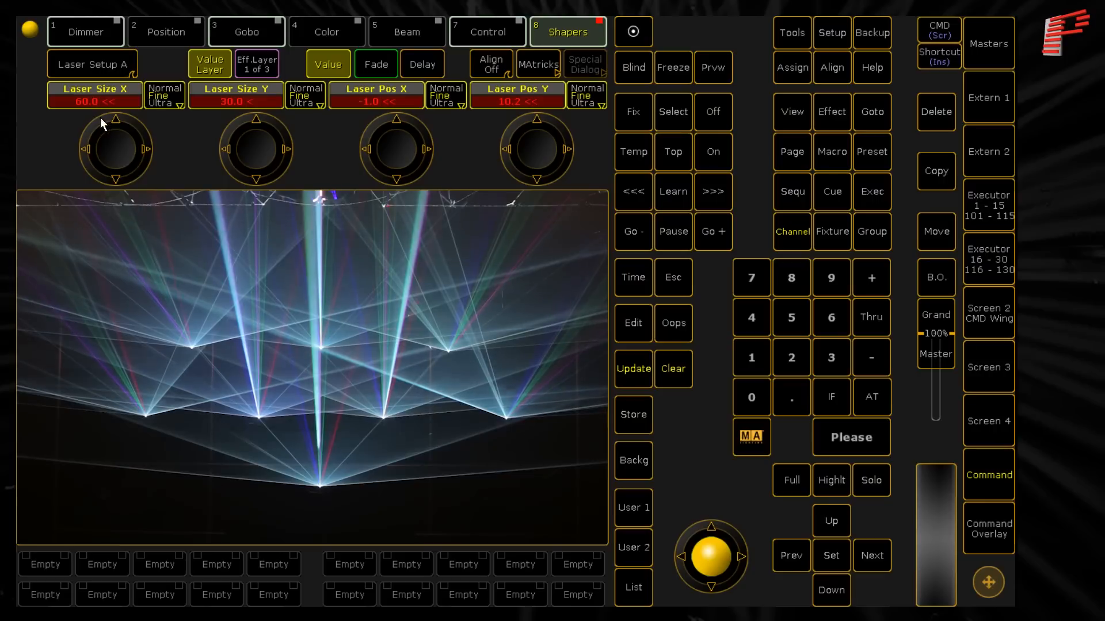
- Set the Max Intensity of the selected Setup fixtures to Max
{"action": "left_click", "coordinate": [84, 34]}
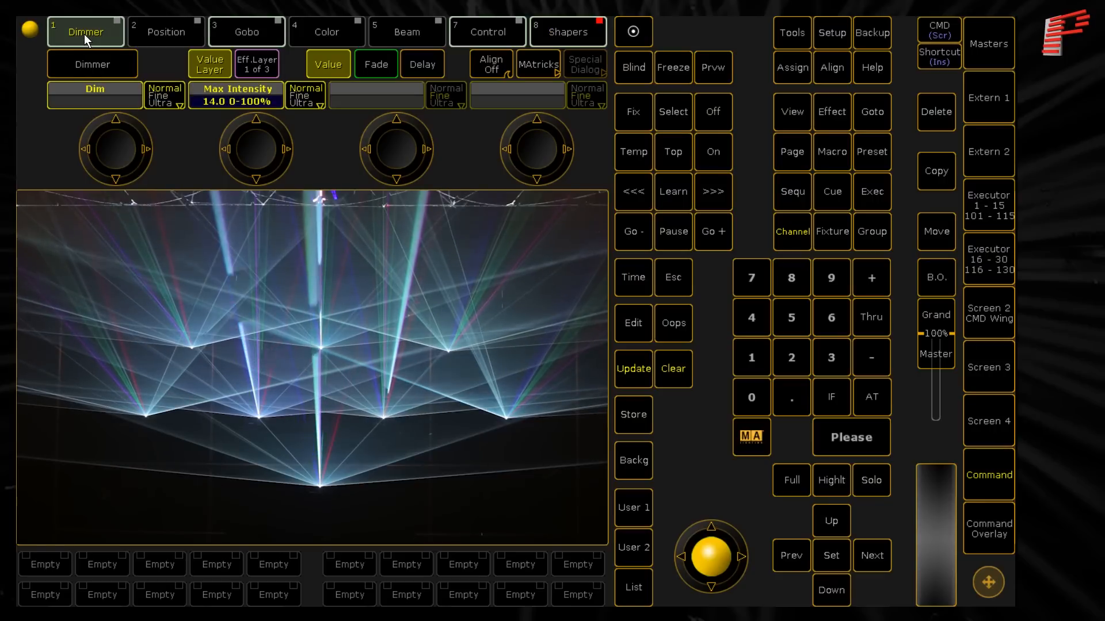
{"action": "left_click", "coordinate": [226, 102]}
{"action": "left_click", "coordinate": [552, 313]}
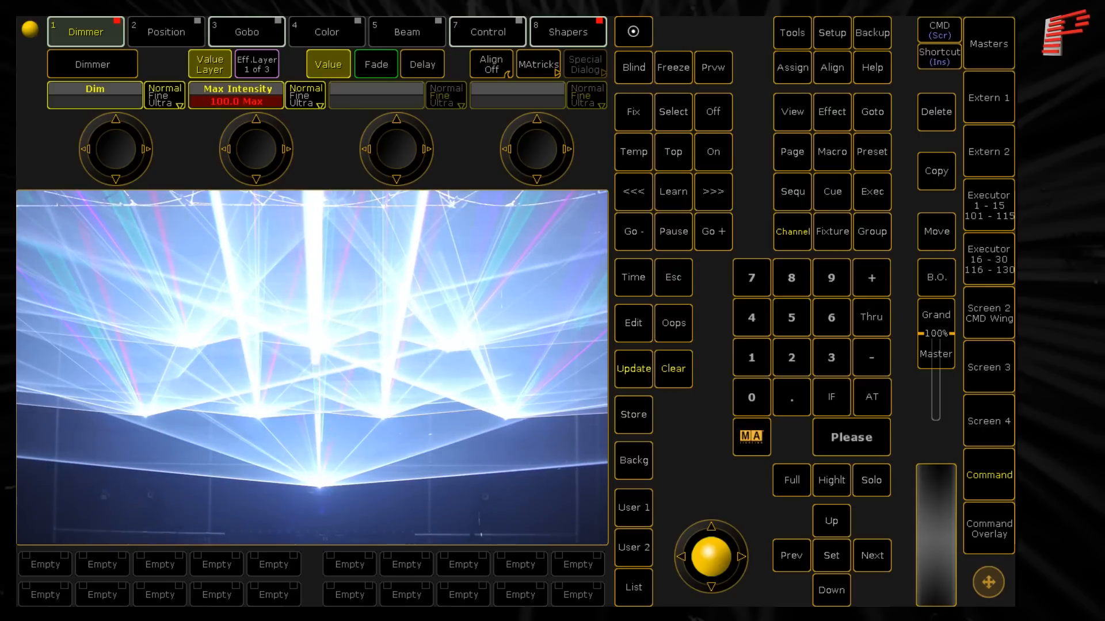
- Set the Laser Mode to Enabled, switch it back to Setup for comparison, and return it to Enabled
{"action": "left_click", "coordinate": [477, 39]}
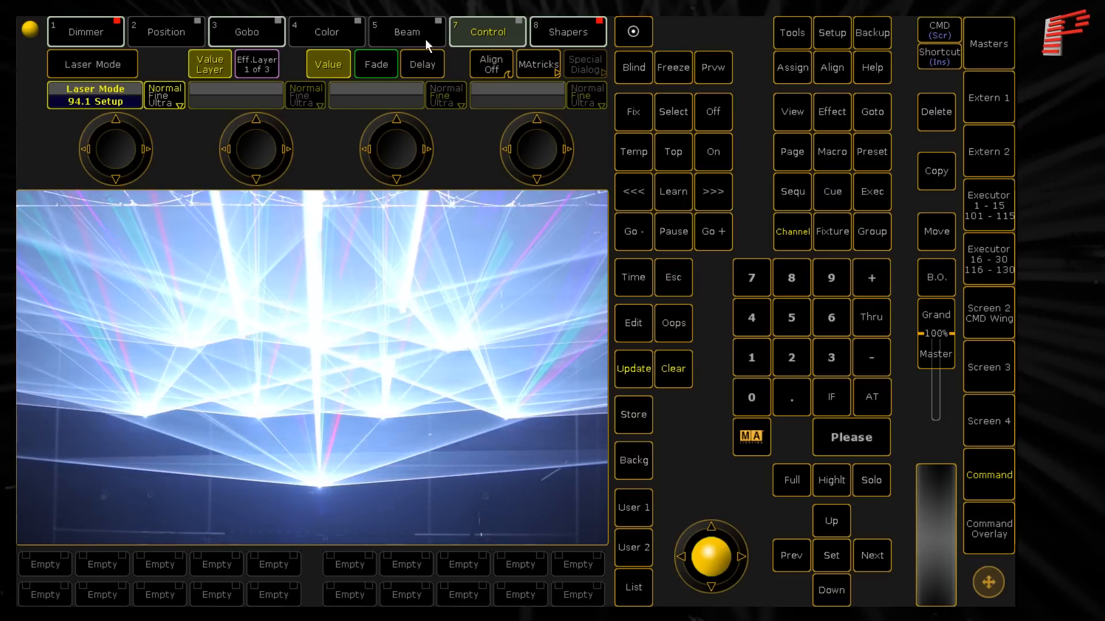
{"action": "left_click", "coordinate": [115, 95]}
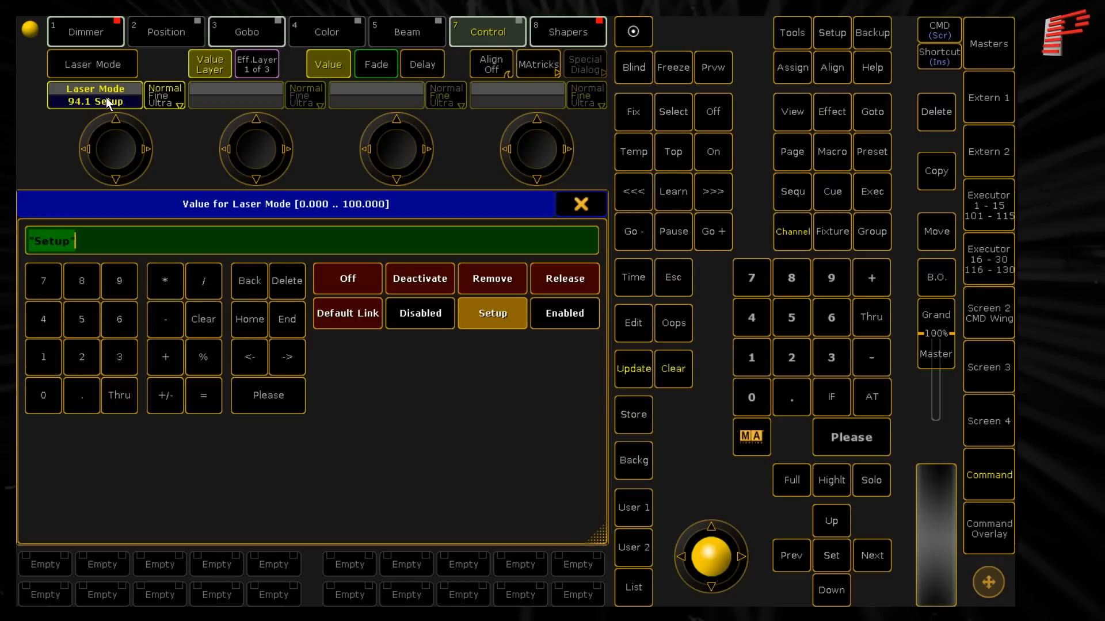
{"action": "left_click", "coordinate": [562, 321]}
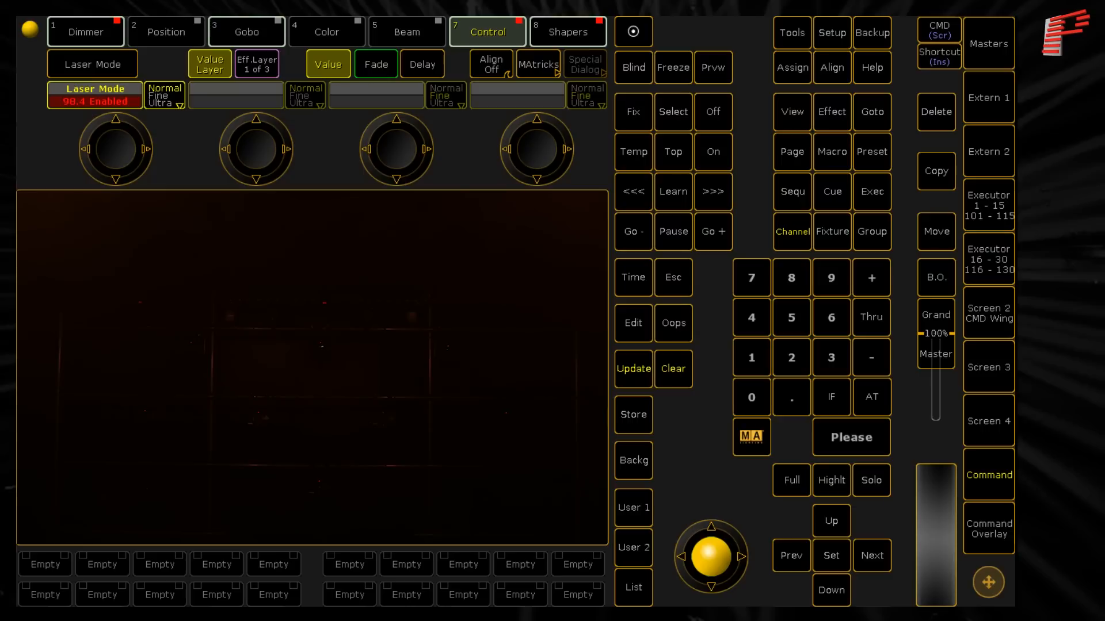
{"action": "left_click", "coordinate": [119, 98]}
{"action": "left_click", "coordinate": [492, 313]}
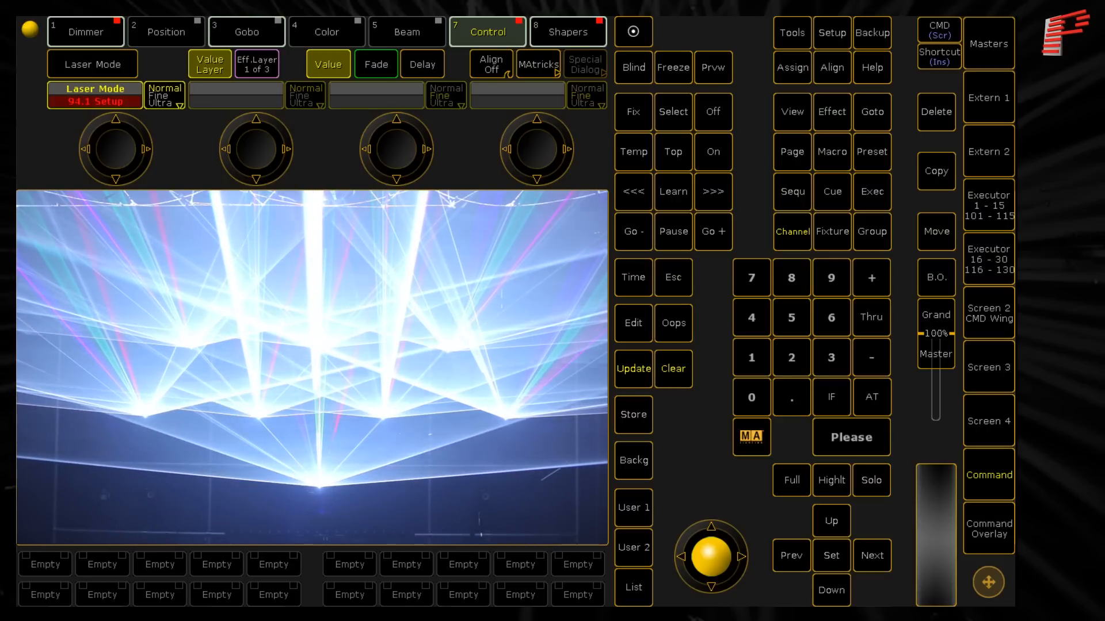
{"action": "left_click", "coordinate": [115, 100]}
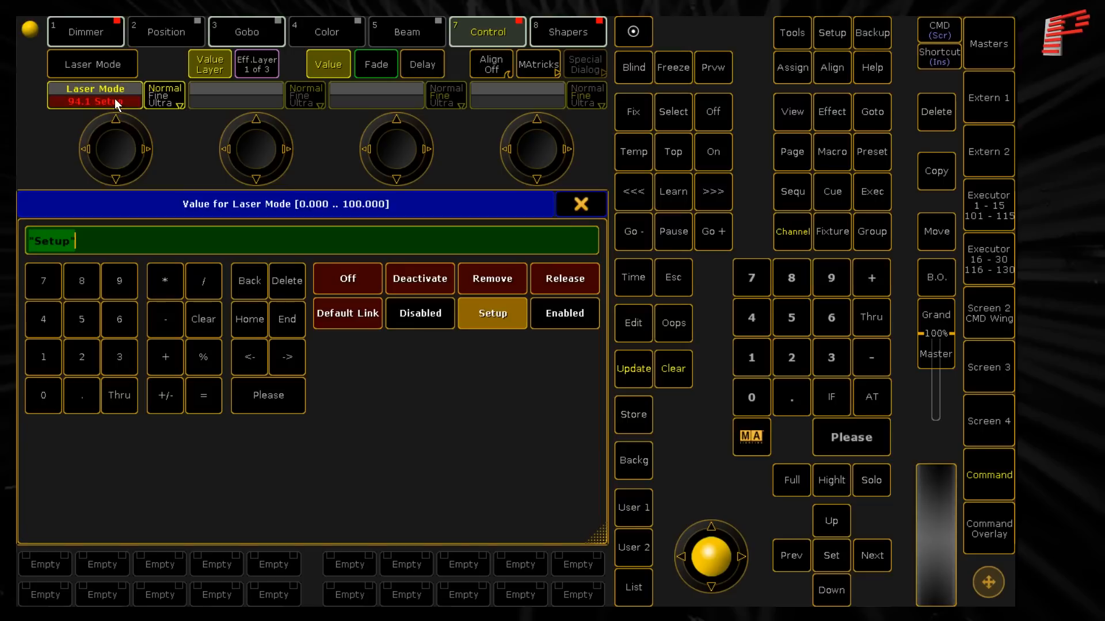
{"action": "left_click", "coordinate": [548, 315]}
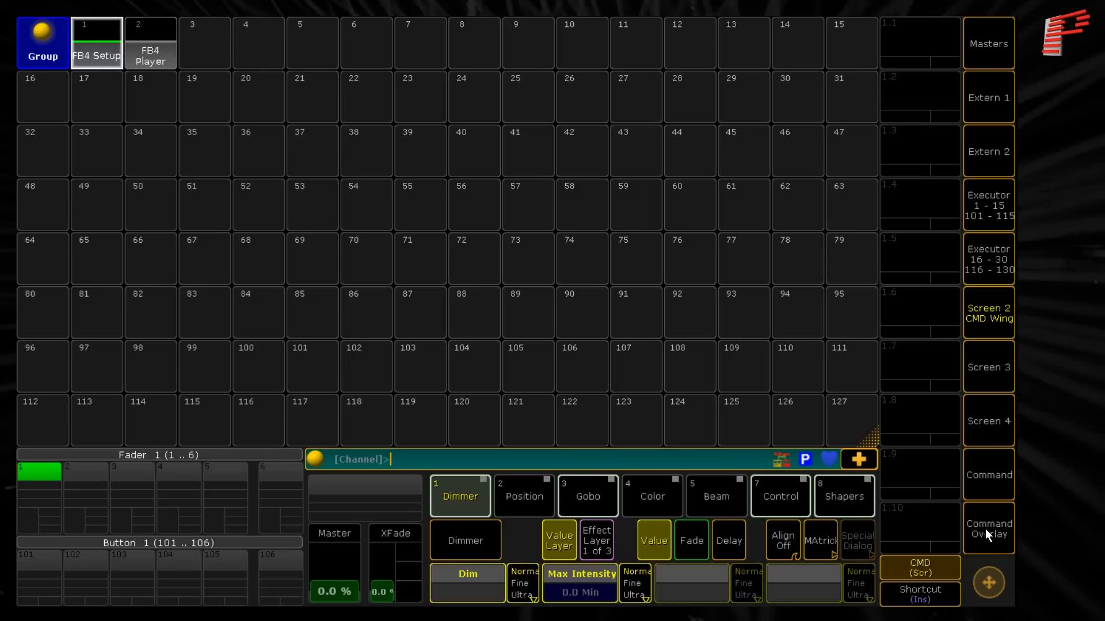
- Select the FB4 Player group and load Cue 1 from the Statics page
{"action": "left_click", "coordinate": [985, 529]}
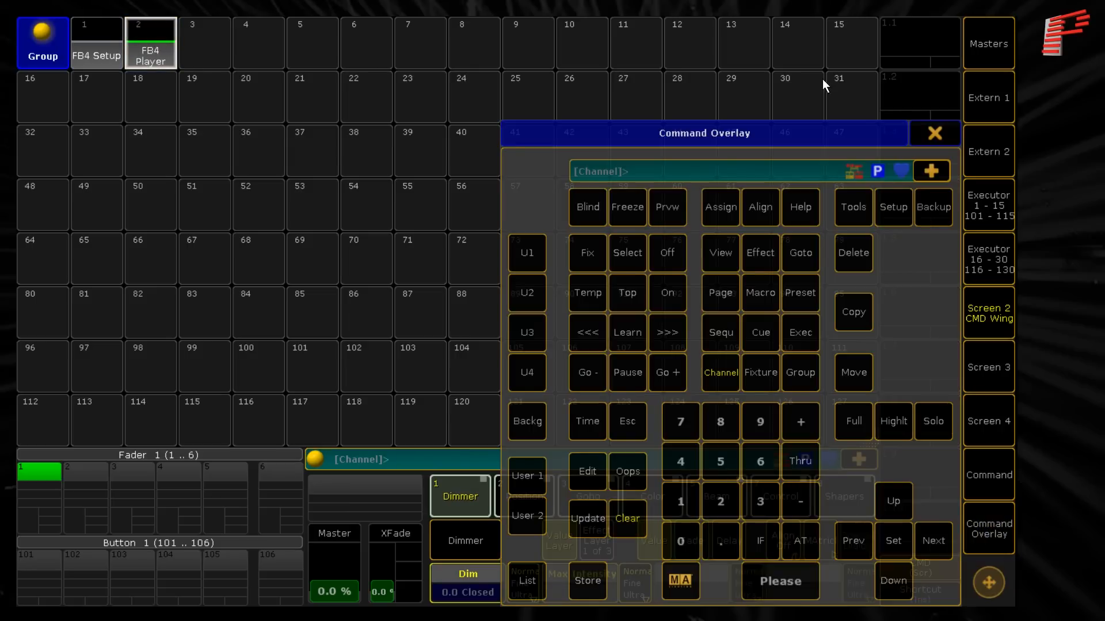
{"action": "left_click", "coordinate": [934, 131]}
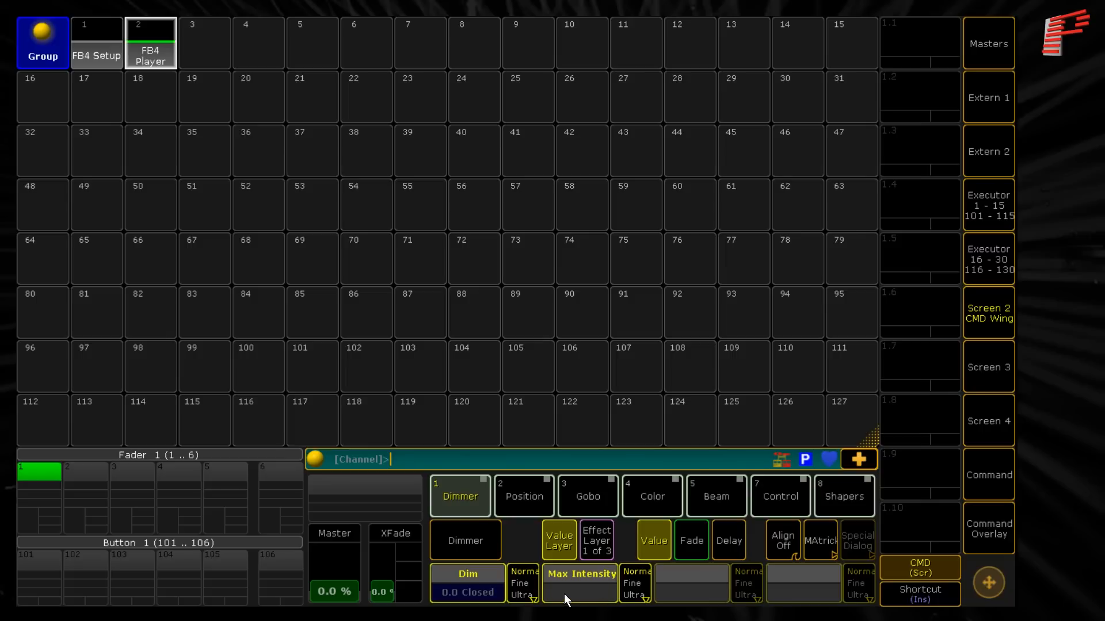
{"action": "left_click", "coordinate": [579, 485]}
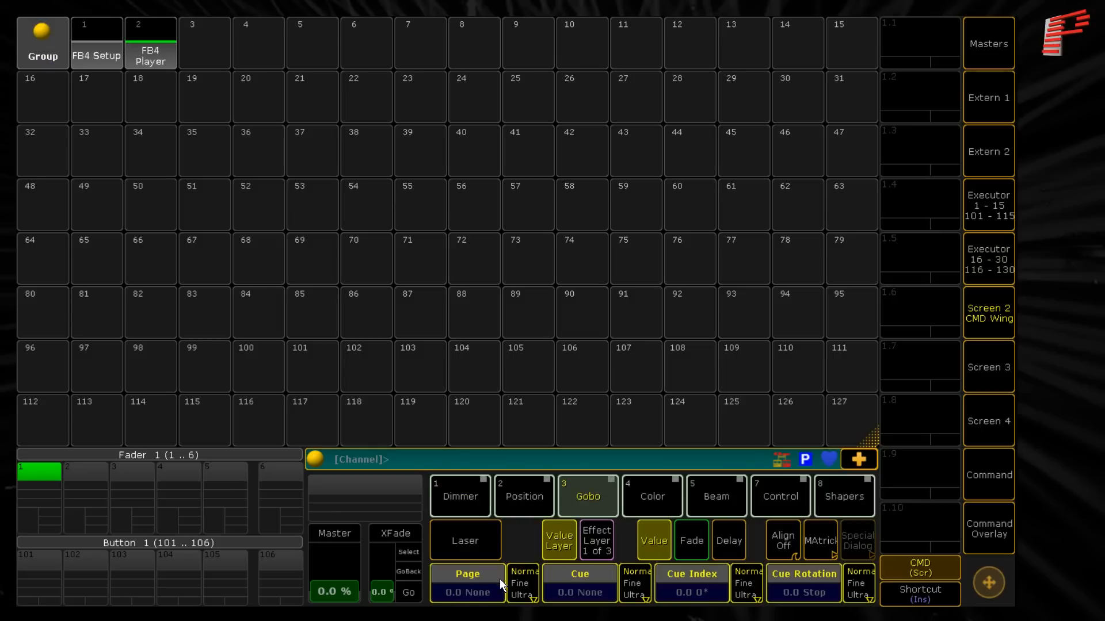
{"action": "left_click", "coordinate": [499, 577]}
{"action": "left_click", "coordinate": [639, 296]}
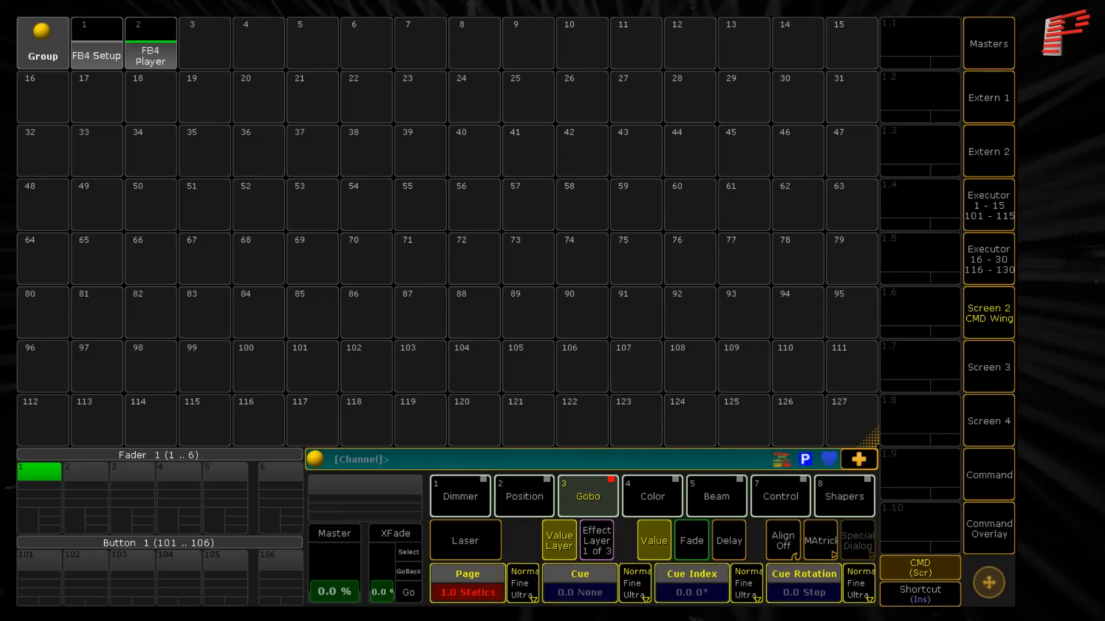
{"action": "left_click", "coordinate": [568, 599]}
{"action": "left_click", "coordinate": [654, 257]}
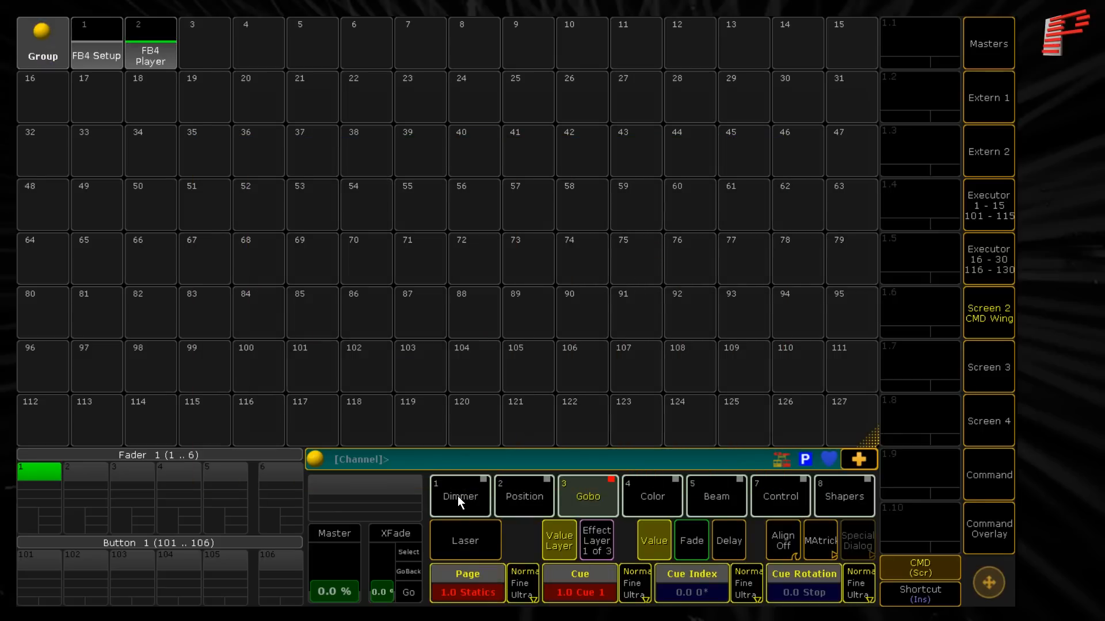
- Raise the Dim value of the FB4 Player fixtures to 100 Open
{"action": "left_click", "coordinate": [458, 499]}
{"action": "scroll", "coordinate": [469, 593], "scroll_direction": "up", "scroll_amount": 15}
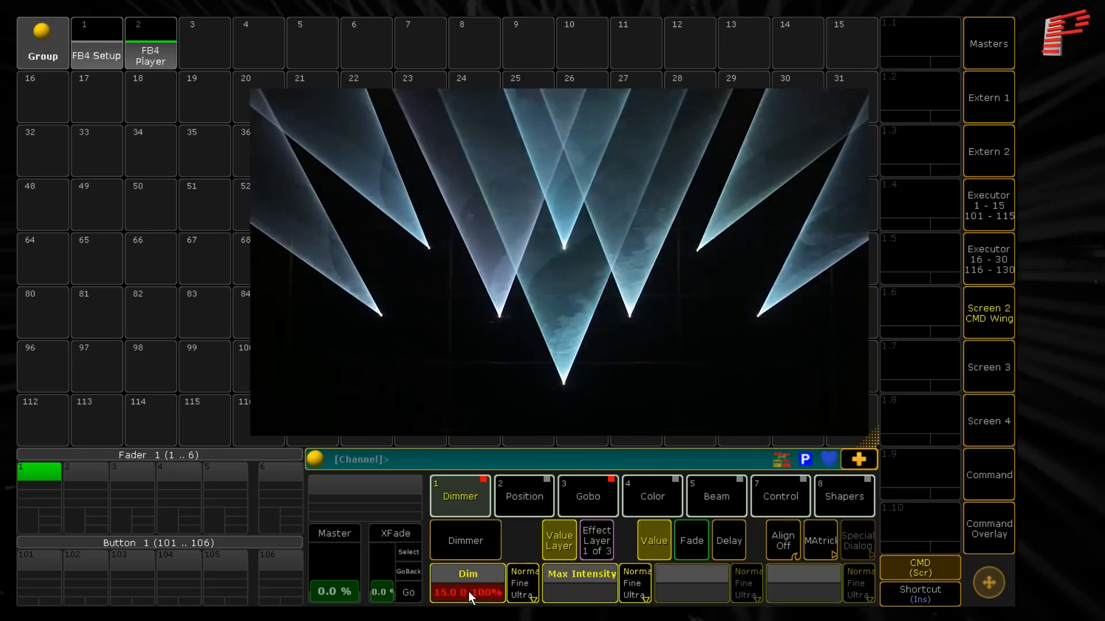
{"action": "scroll", "coordinate": [465, 588], "scroll_direction": "up", "scroll_amount": 4}
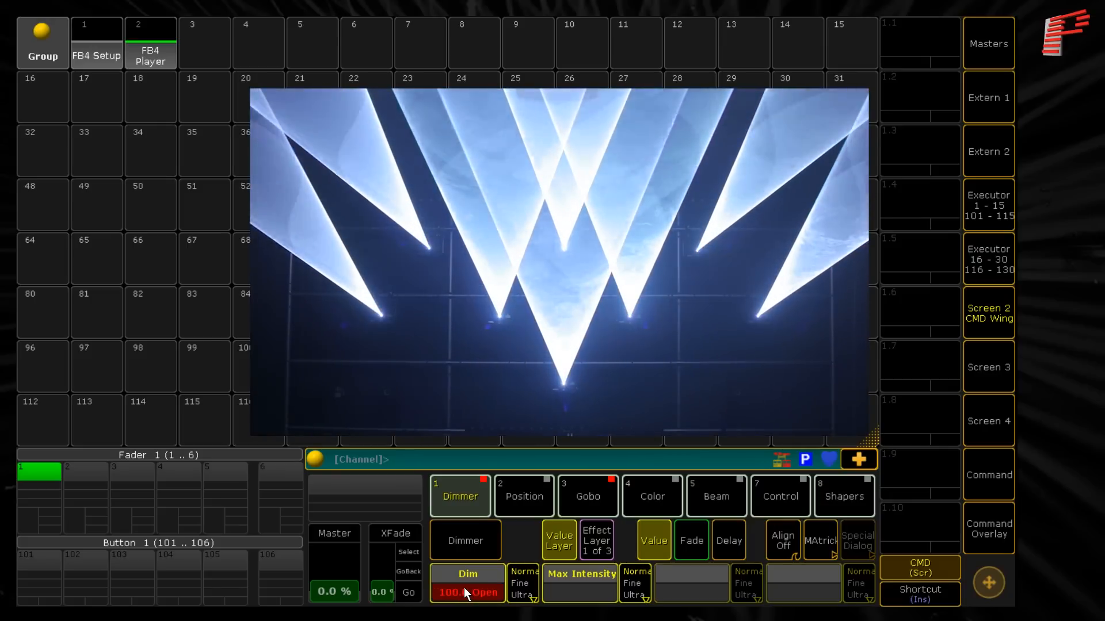
- Try the lasers' Pan in both directions, to about 32 and about -30, and return it to Center
{"action": "left_click", "coordinate": [530, 496]}
{"action": "scroll", "coordinate": [472, 585], "scroll_direction": "up", "scroll_amount": 3}
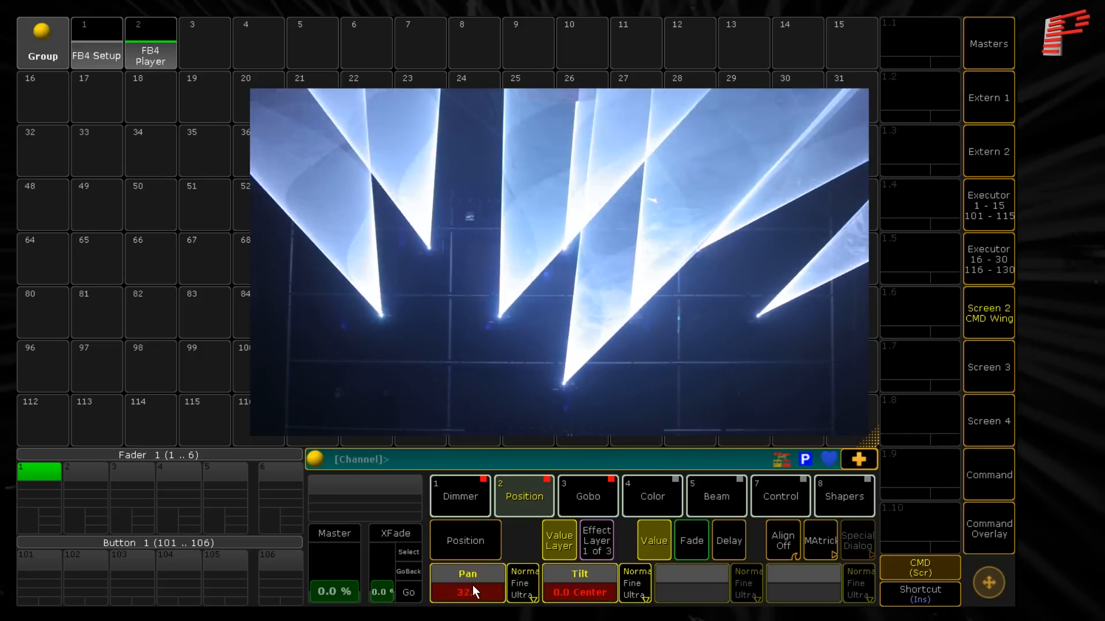
{"action": "scroll", "coordinate": [472, 586], "scroll_direction": "down", "scroll_amount": 10}
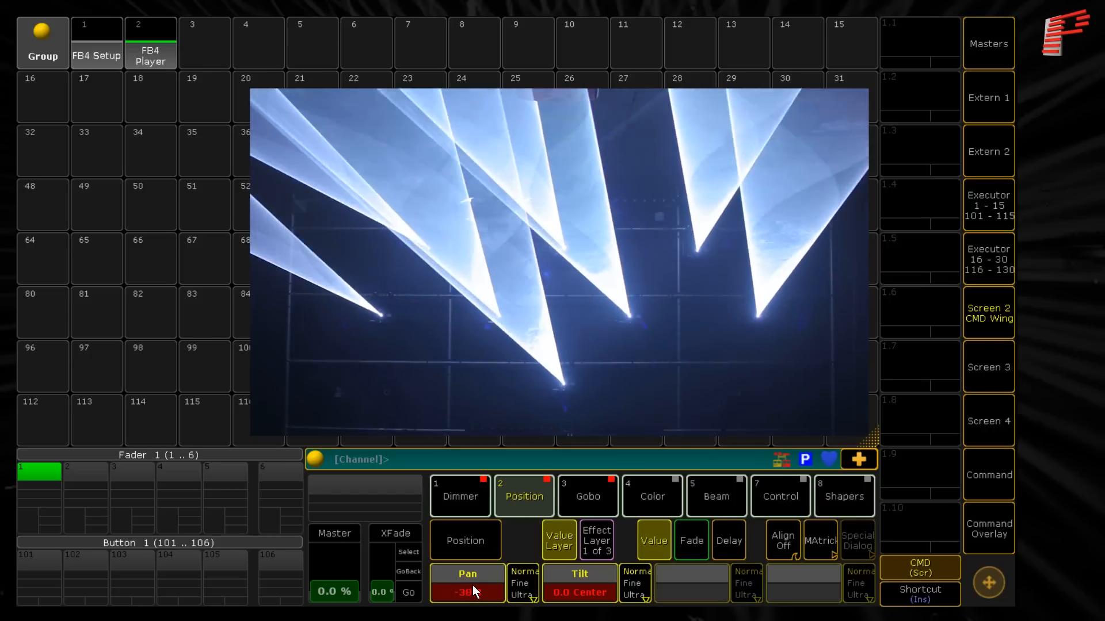
{"action": "left_click", "coordinate": [471, 585]}
{"action": "left_click", "coordinate": [511, 228]}
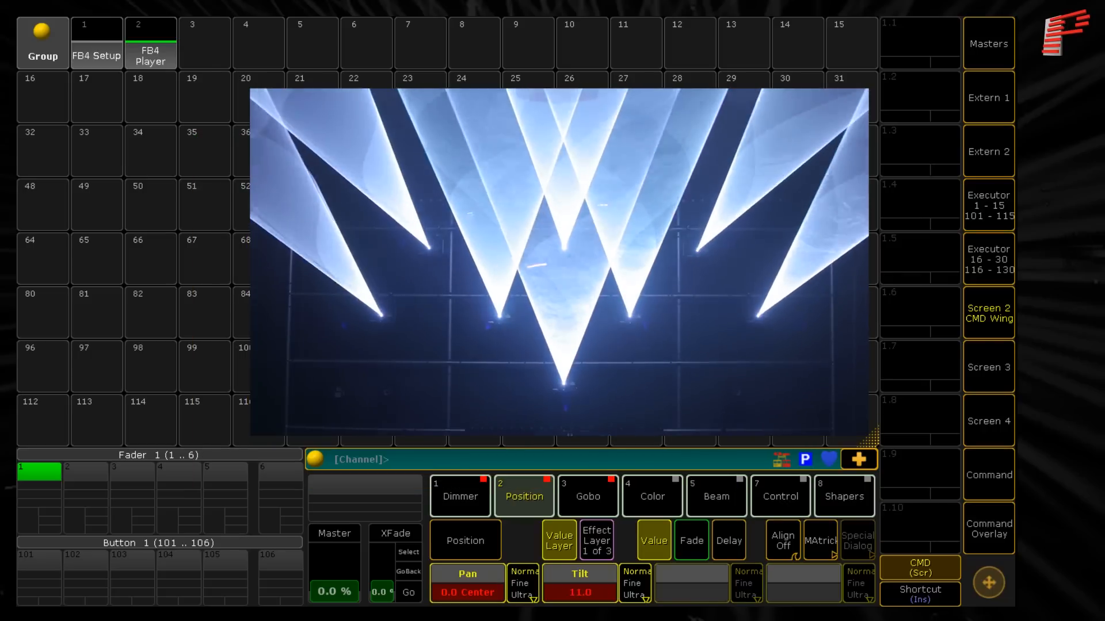
- Try the lasers' Tilt up and then down to -87, and reset it to Center
{"action": "scroll", "coordinate": [579, 585], "scroll_direction": "up", "scroll_amount": 3}
{"action": "scroll", "coordinate": [580, 585], "scroll_direction": "down", "scroll_amount": 15}
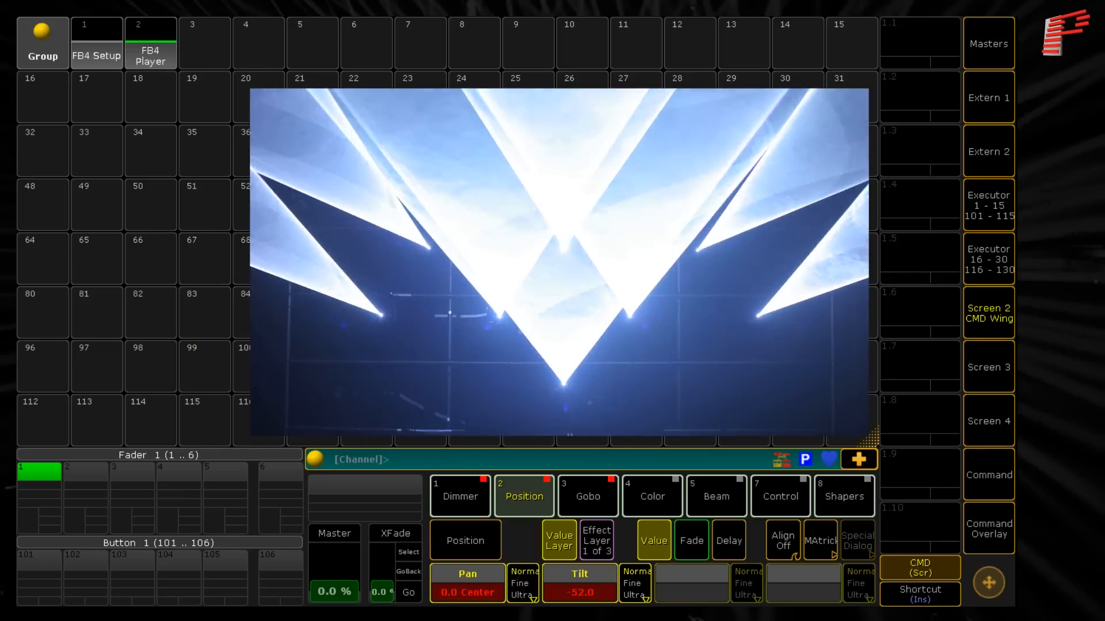
{"action": "scroll", "coordinate": [583, 597], "scroll_direction": "down", "scroll_amount": 9}
{"action": "left_click", "coordinate": [583, 597]}
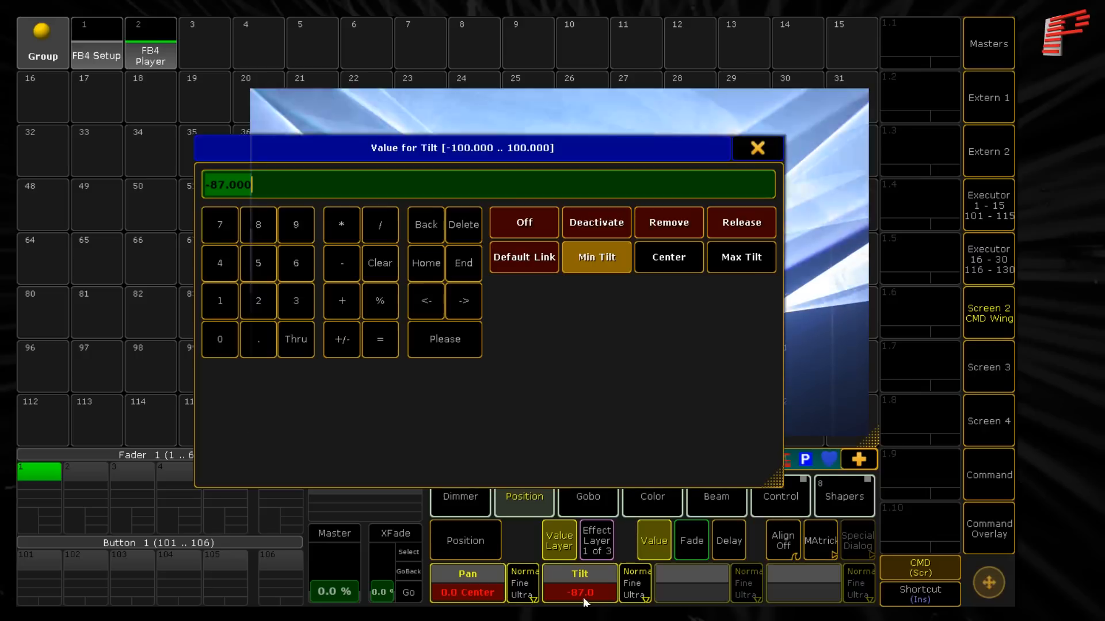
{"action": "left_click", "coordinate": [540, 259]}
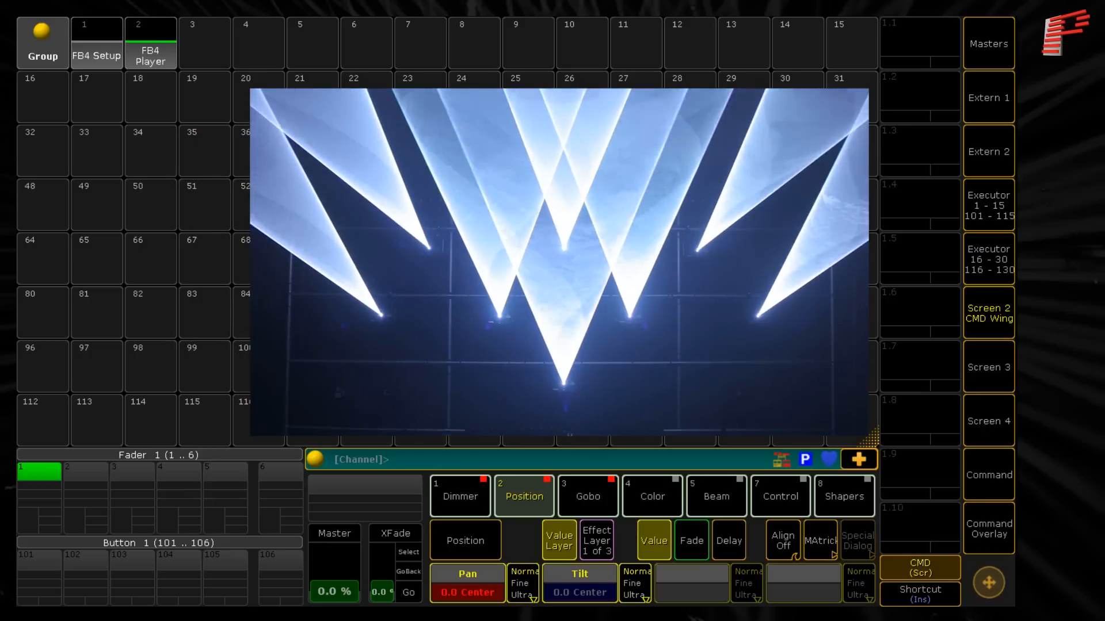
- Examine the full list of content pages available for the Page attribute
{"action": "left_click", "coordinate": [602, 486]}
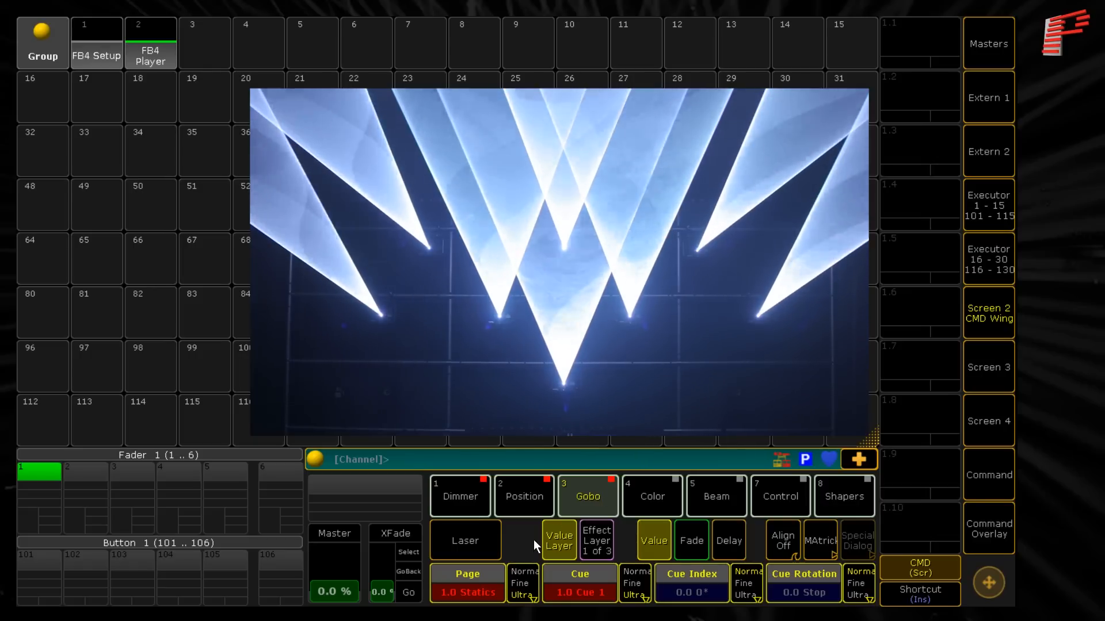
{"action": "left_click", "coordinate": [485, 586]}
{"action": "left_click_drag", "start_coordinate": [762, 274], "coordinate": [771, 371]}
{"action": "left_click_drag", "start_coordinate": [775, 427], "coordinate": [768, 170]}
{"action": "left_click", "coordinate": [758, 148]}
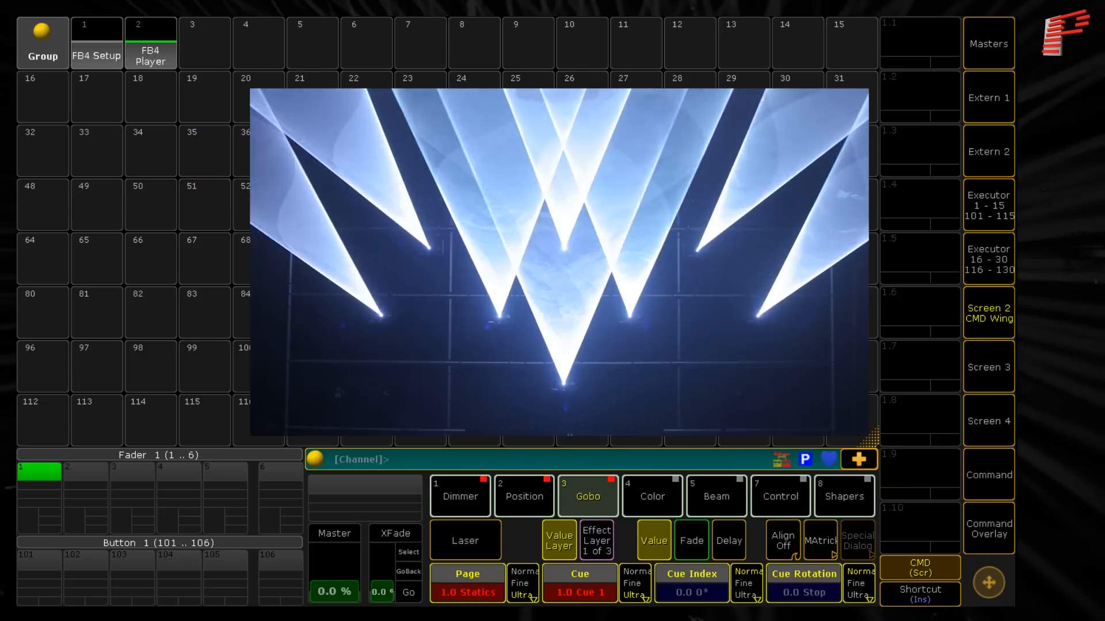
- Browse the available cues of the Statics page and set the Cue to Cue 2
{"action": "left_click", "coordinate": [595, 582]}
{"action": "left_click_drag", "start_coordinate": [761, 290], "coordinate": [762, 226]}
{"action": "left_click", "coordinate": [712, 258]}
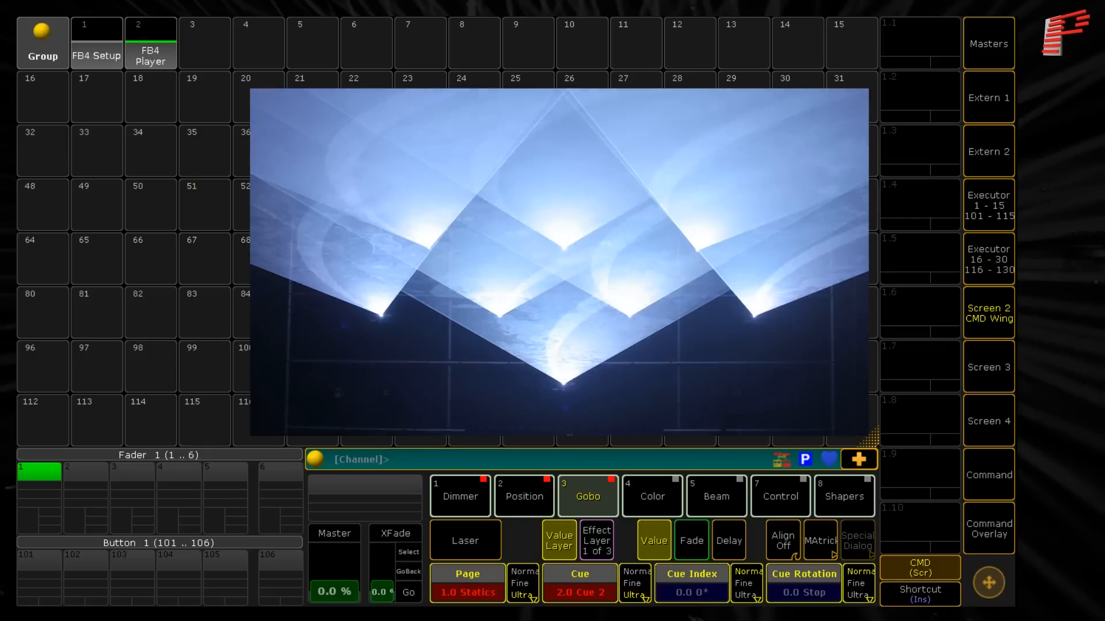
- Examine the Default Content pages offered for the Page attribute
{"action": "left_click", "coordinate": [474, 585]}
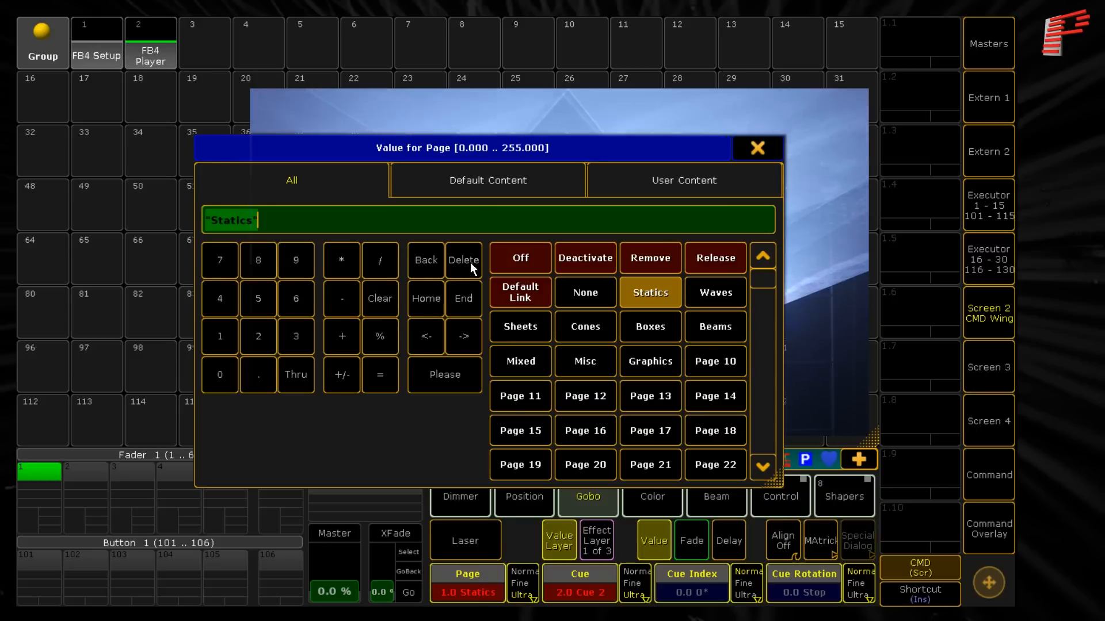
{"action": "left_click", "coordinate": [481, 180]}
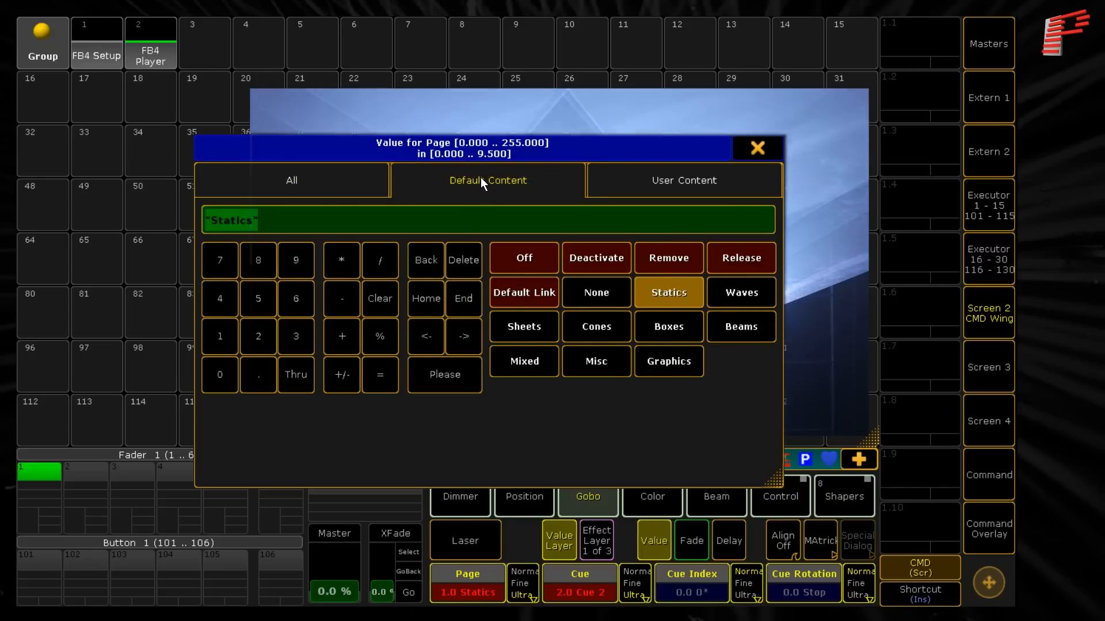
{"action": "left_click", "coordinate": [758, 148]}
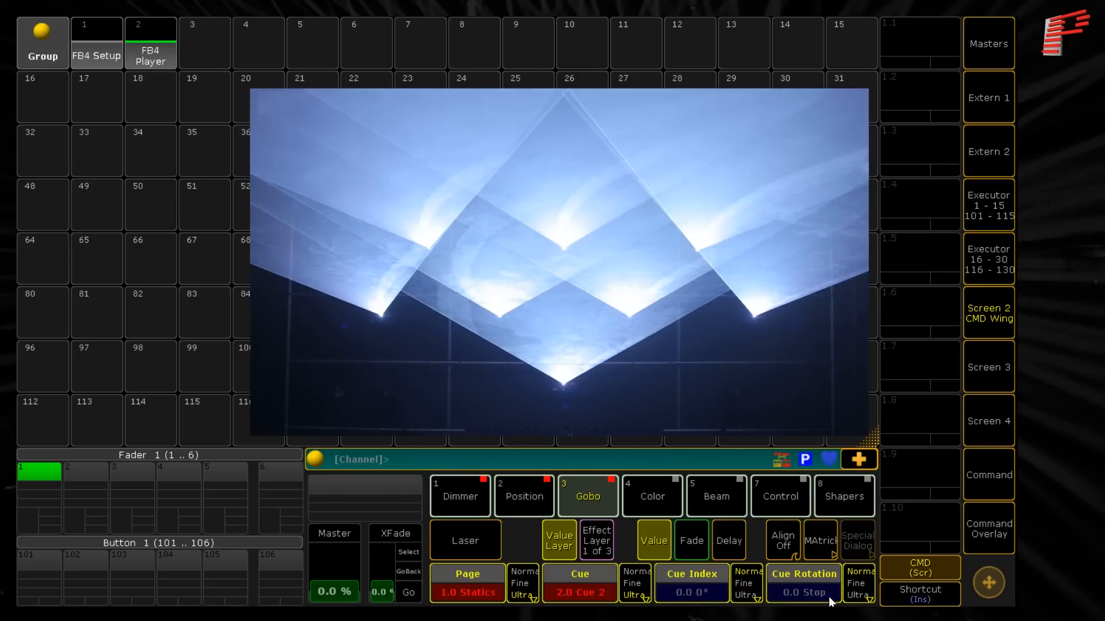
- Try a Cue Index of 153 on the lasers and reset it to 0°
{"action": "left_click", "coordinate": [700, 575]}
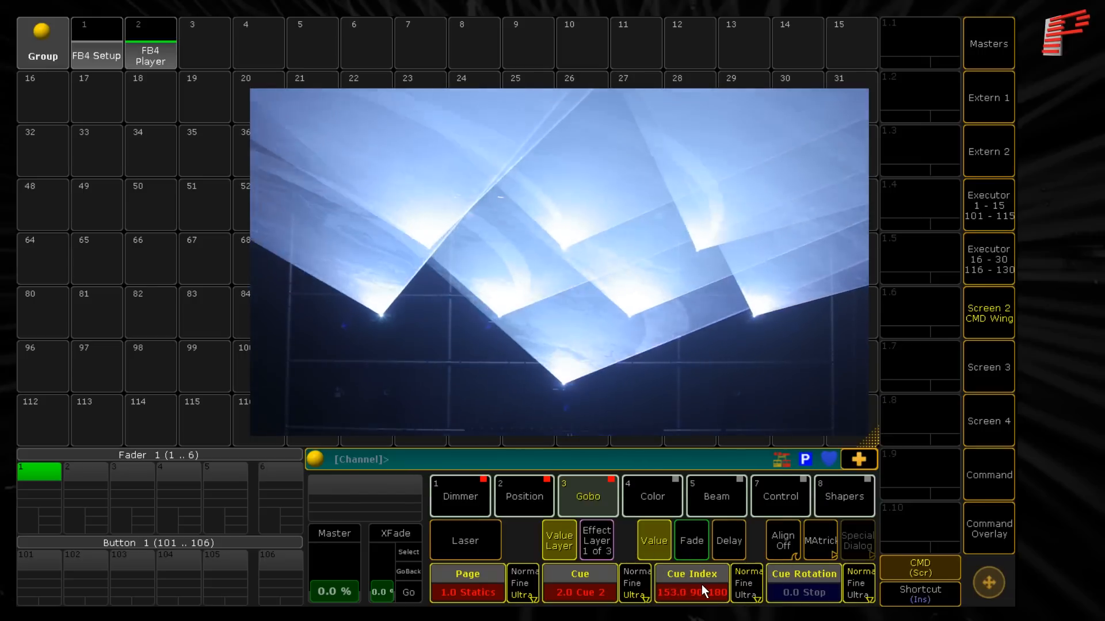
{"action": "left_click", "coordinate": [702, 585]}
{"action": "left_click", "coordinate": [522, 222]}
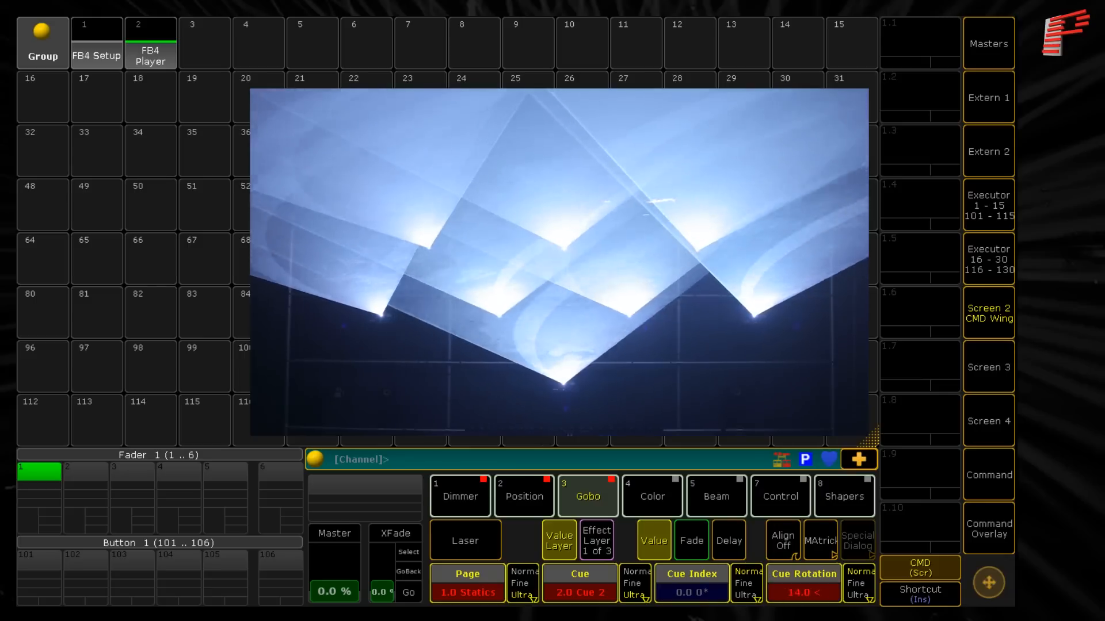
- Try the Cue Rotation in both directions, stop it, and apply Reset Angle
{"action": "scroll", "coordinate": [803, 584], "scroll_direction": "down", "scroll_amount": 10}
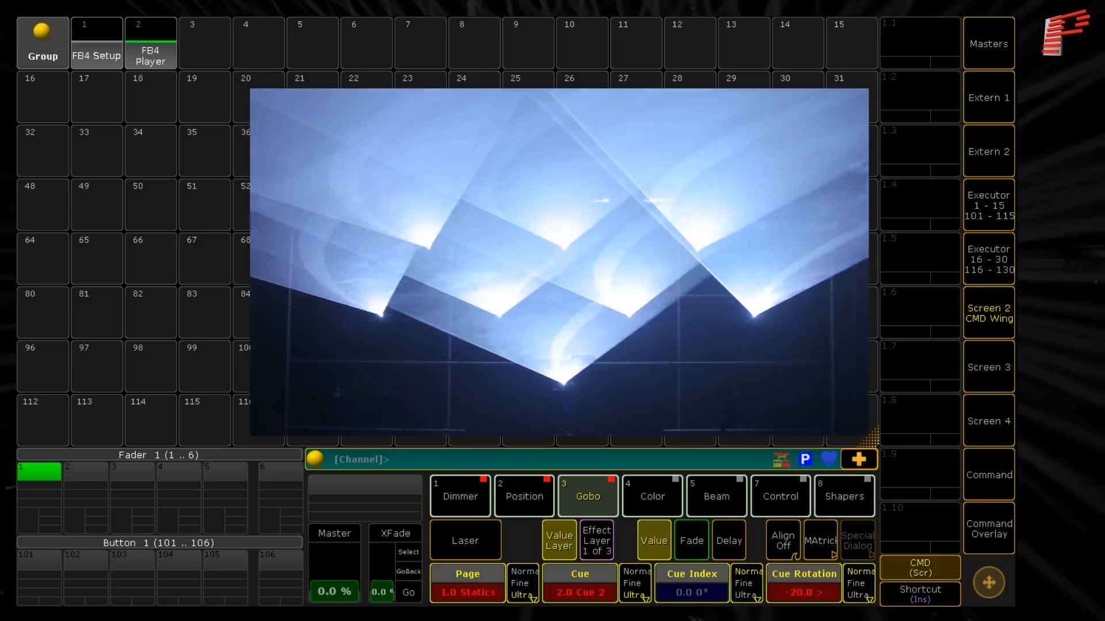
{"action": "scroll", "coordinate": [804, 585], "scroll_direction": "up", "scroll_amount": 8}
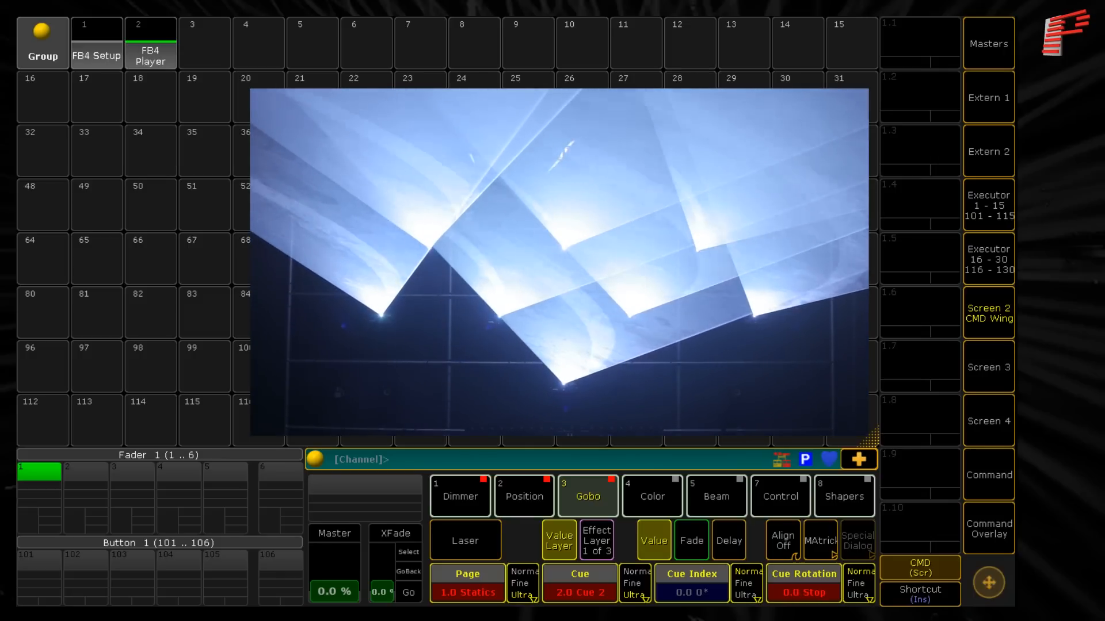
{"action": "left_click", "coordinate": [804, 584]}
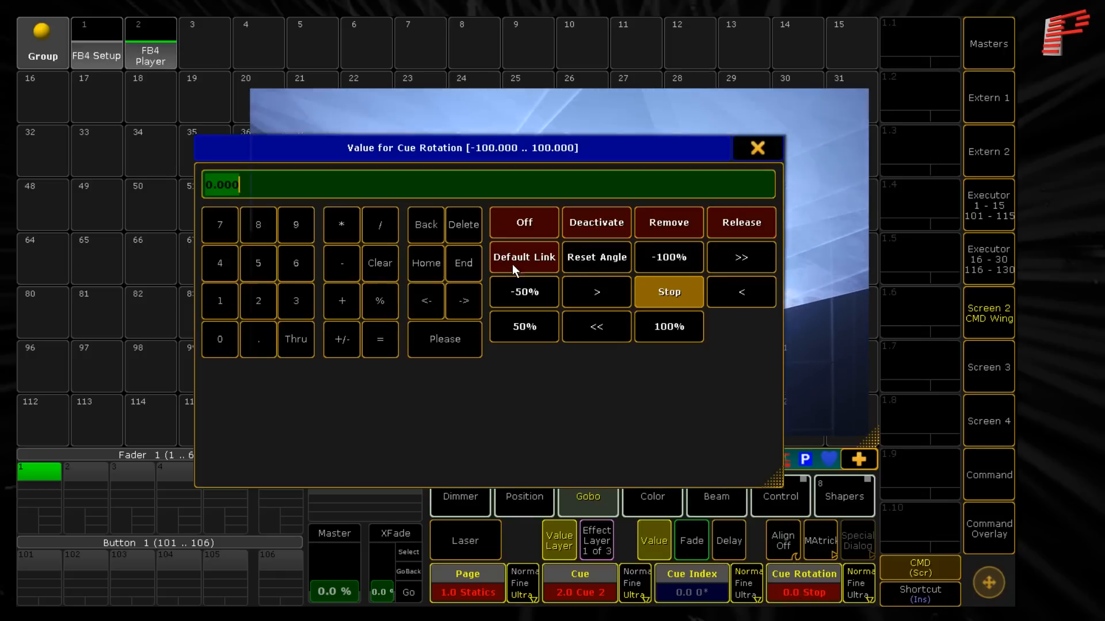
{"action": "left_click", "coordinate": [585, 262]}
- Change the Page to Waves and bring up the Color attributes of the FB4 Player fixtures
{"action": "left_click", "coordinate": [471, 585]}
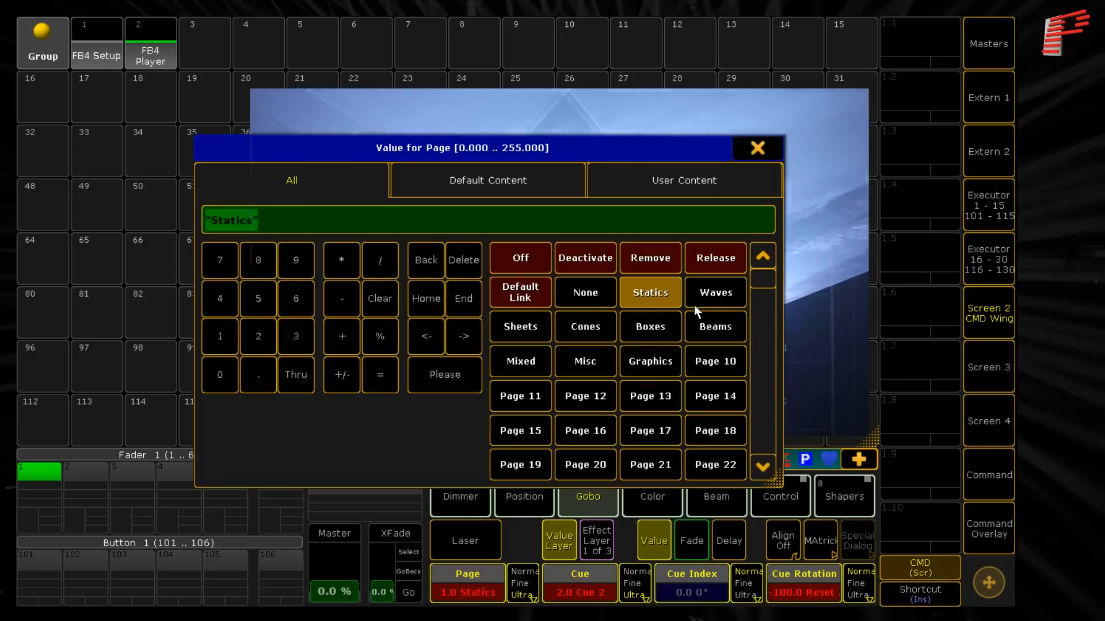
{"action": "left_click", "coordinate": [706, 296]}
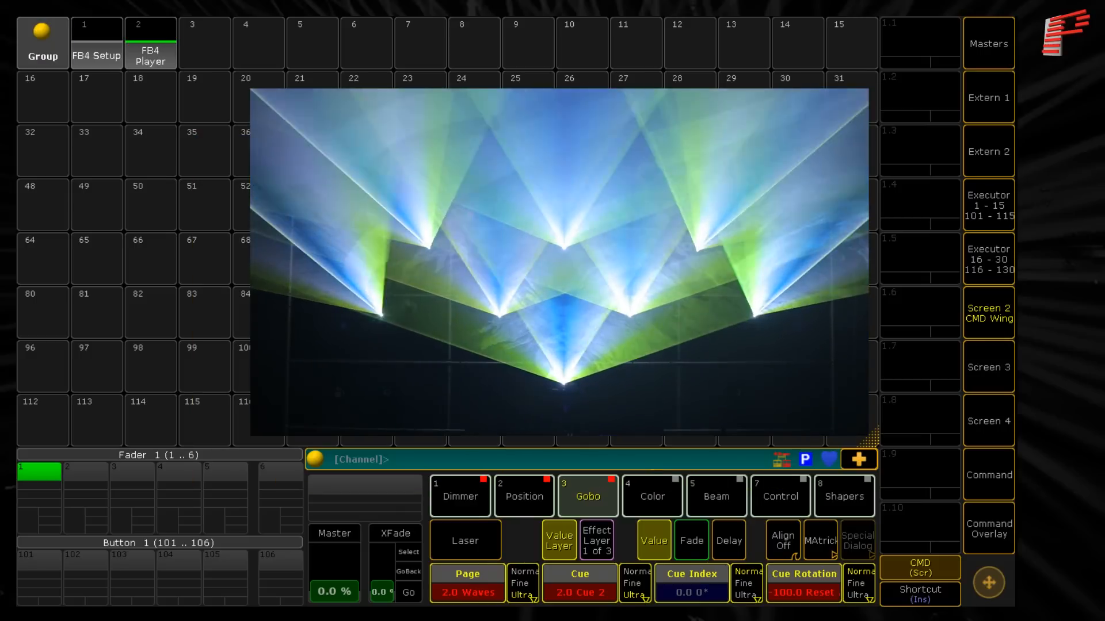
{"action": "left_click", "coordinate": [645, 491]}
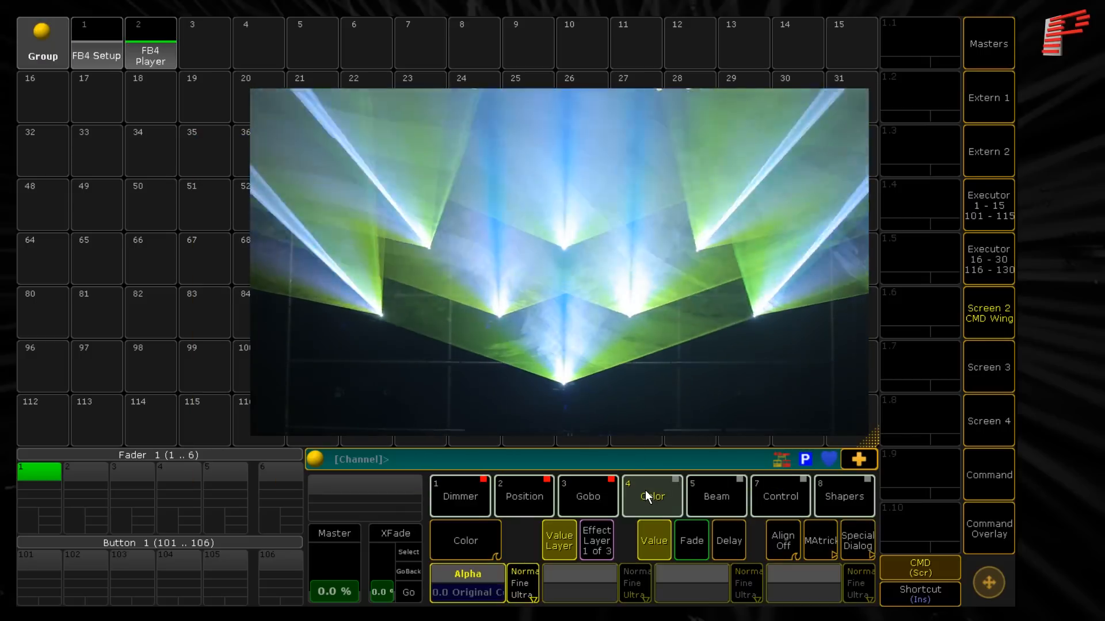
- Switch the lasers' color Alpha to RGB Color at 100 and mix magenta with R and B at maximum
{"action": "left_click", "coordinate": [483, 575]}
{"action": "left_click", "coordinate": [741, 259]}
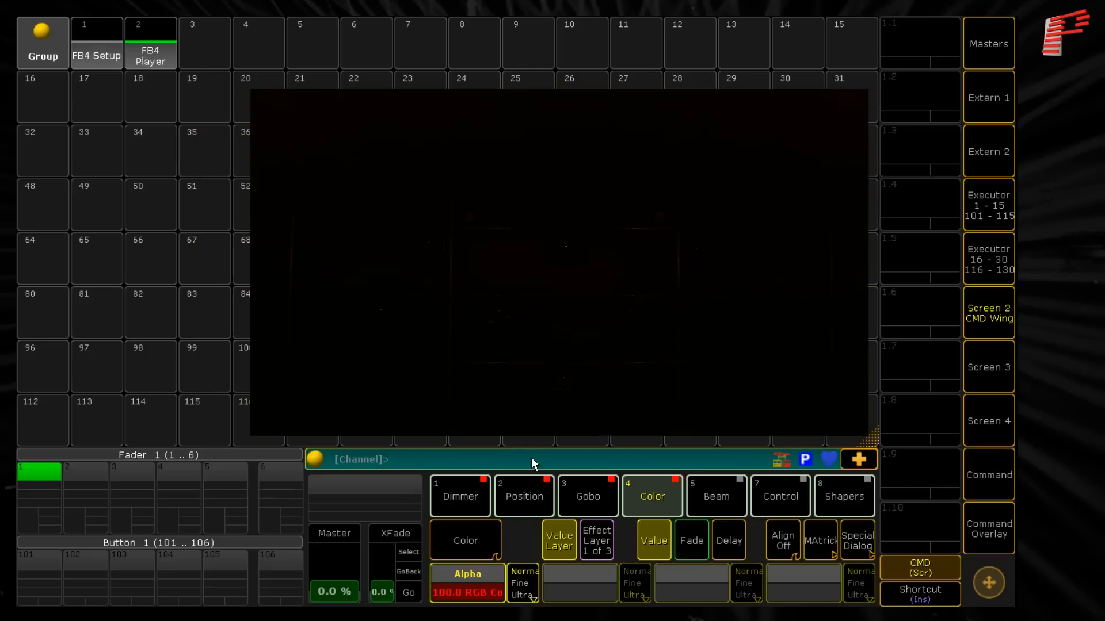
{"action": "left_click", "coordinate": [482, 587]}
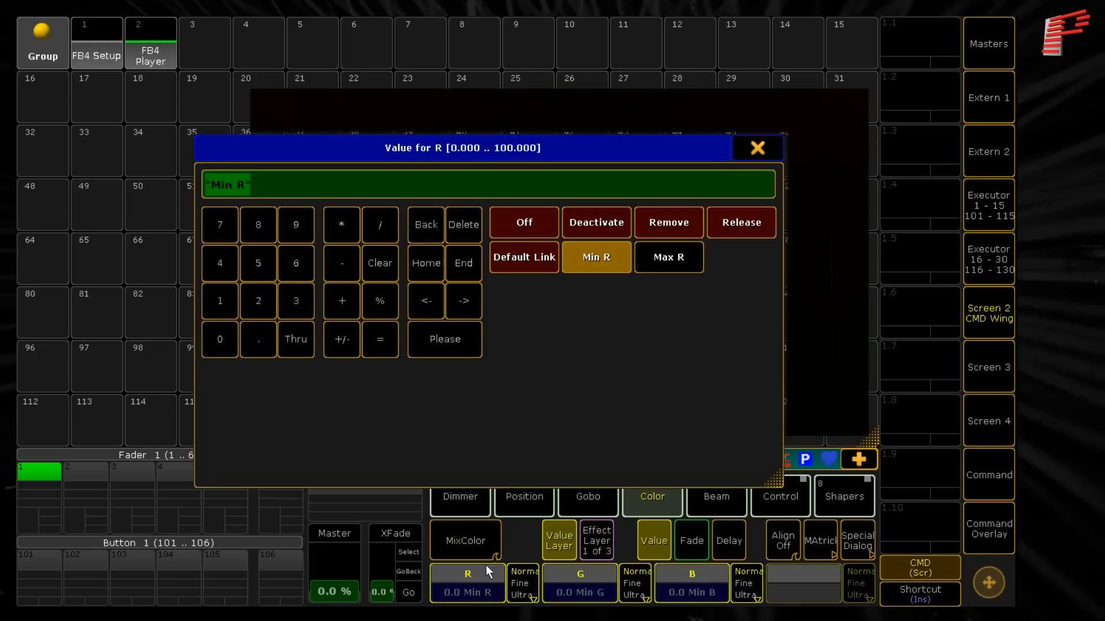
{"action": "left_click", "coordinate": [663, 262]}
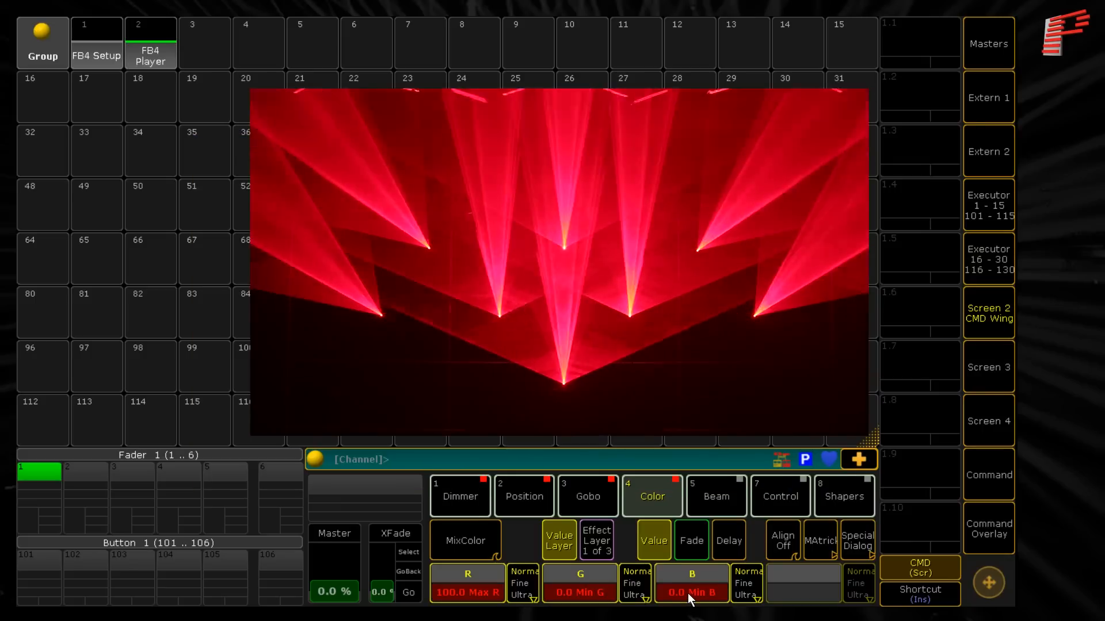
{"action": "left_click", "coordinate": [688, 593]}
{"action": "left_click", "coordinate": [668, 264]}
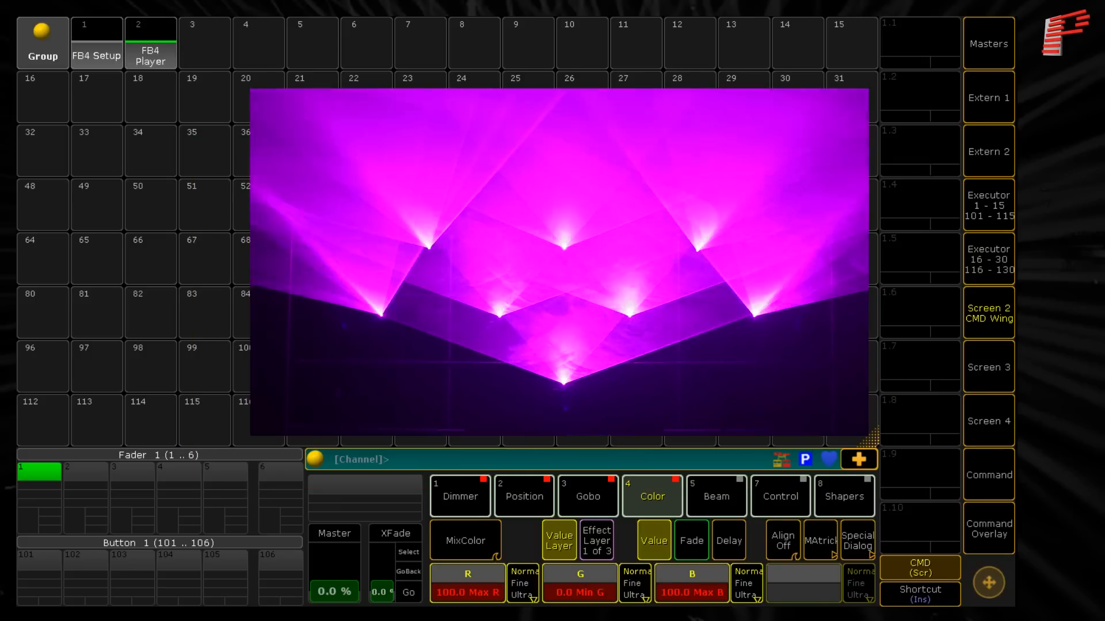
- Spread different colors across the aligned lasers with the special color dialog, and return Alpha to Original Color
{"action": "left_click", "coordinate": [491, 546]}
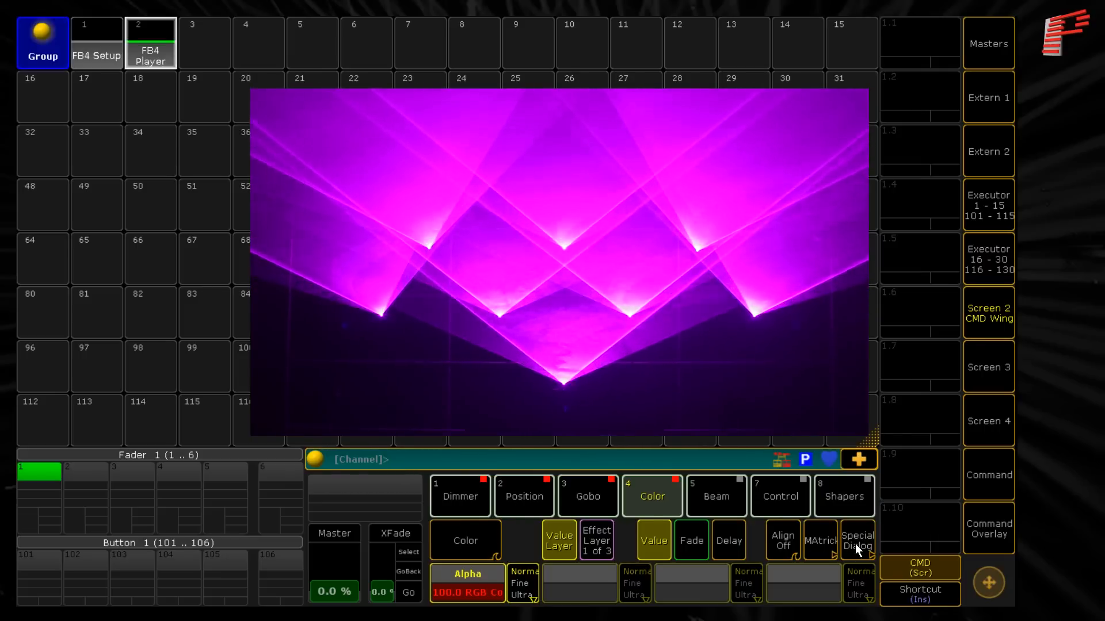
{"action": "left_click", "coordinate": [856, 541]}
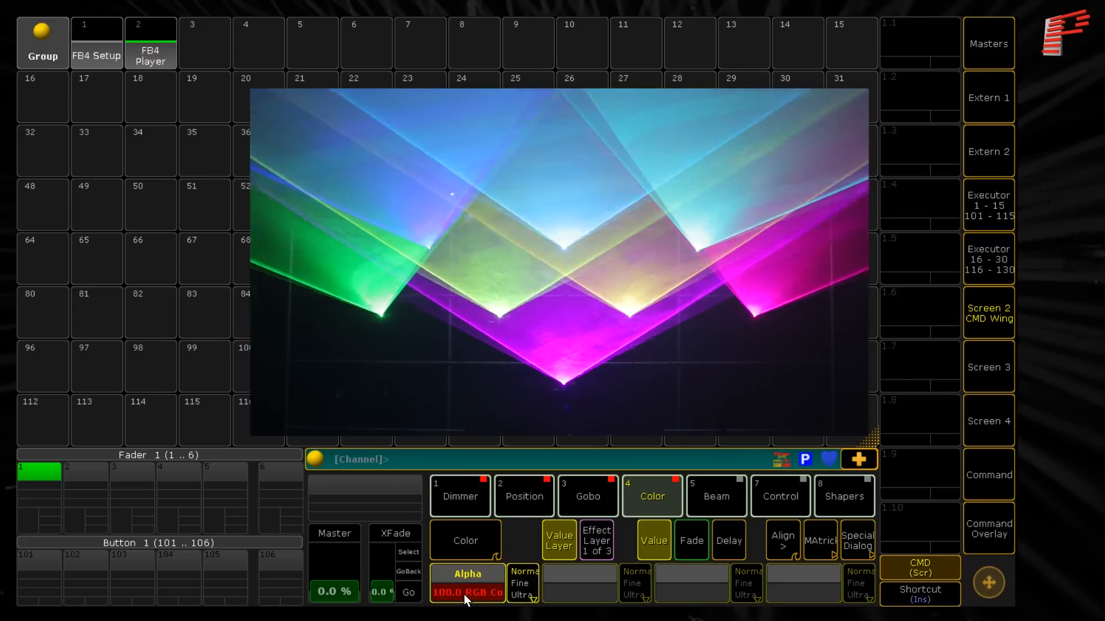
{"action": "left_click", "coordinate": [464, 594]}
{"action": "left_click", "coordinate": [592, 261]}
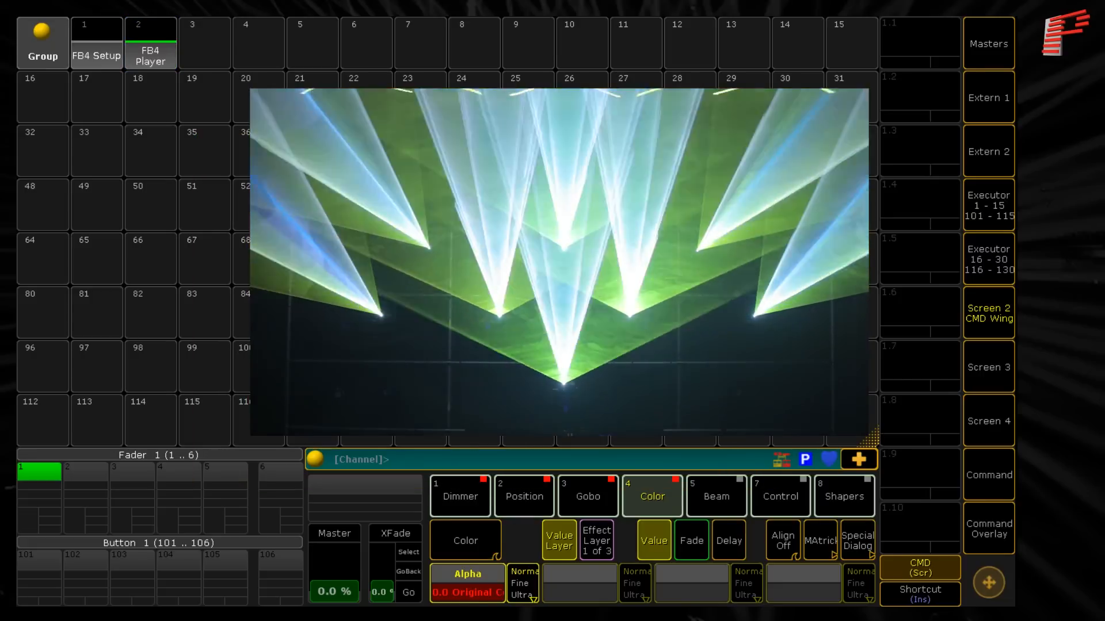
- Try the Beam Shutter up to Max Shutter and reset it to No Shutter
{"action": "left_click", "coordinate": [715, 483]}
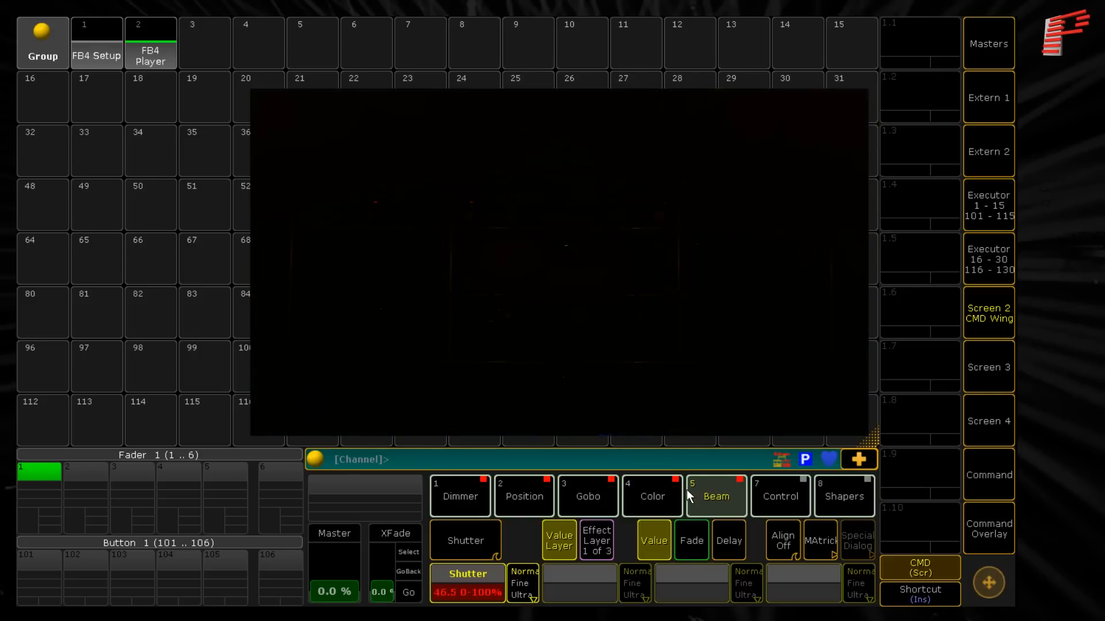
{"action": "scroll", "coordinate": [469, 592], "scroll_direction": "up", "scroll_amount": 10}
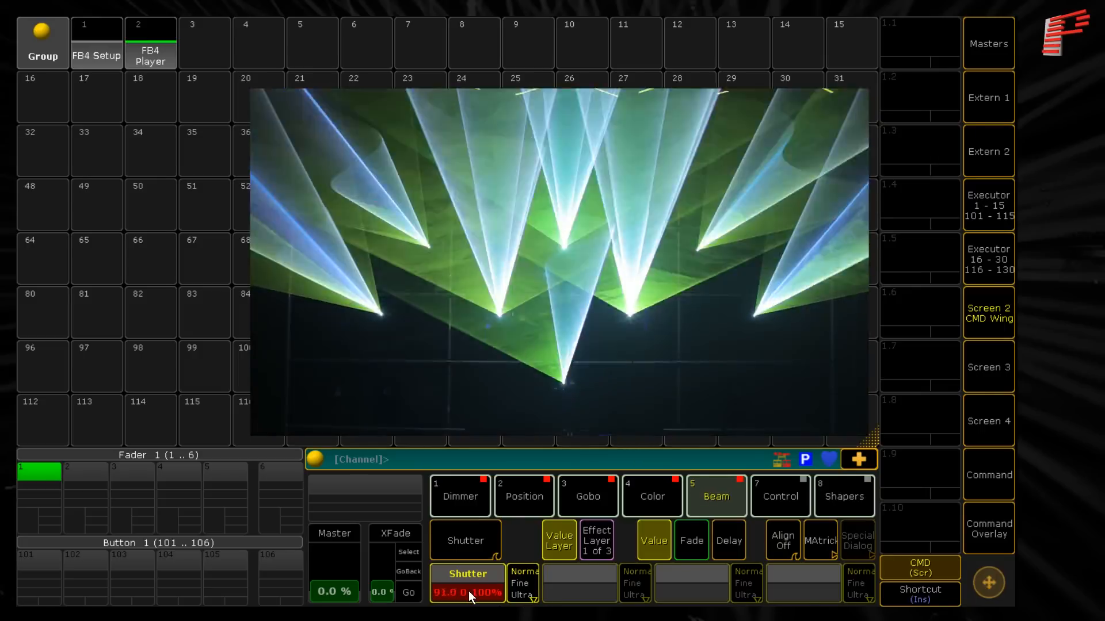
{"action": "left_click", "coordinate": [468, 591]}
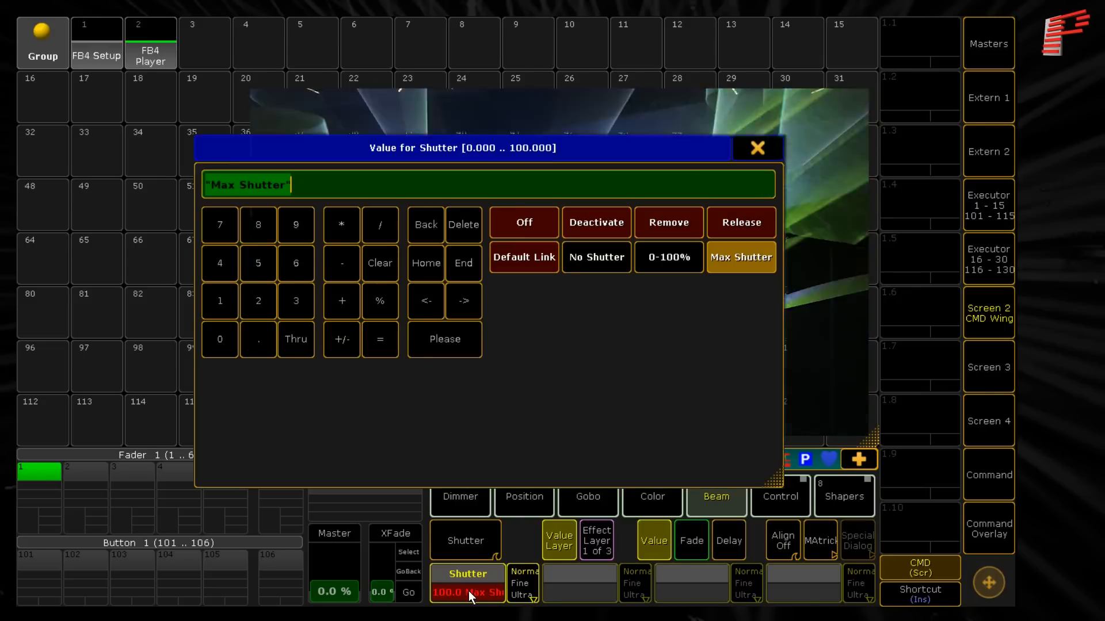
{"action": "left_click", "coordinate": [603, 254]}
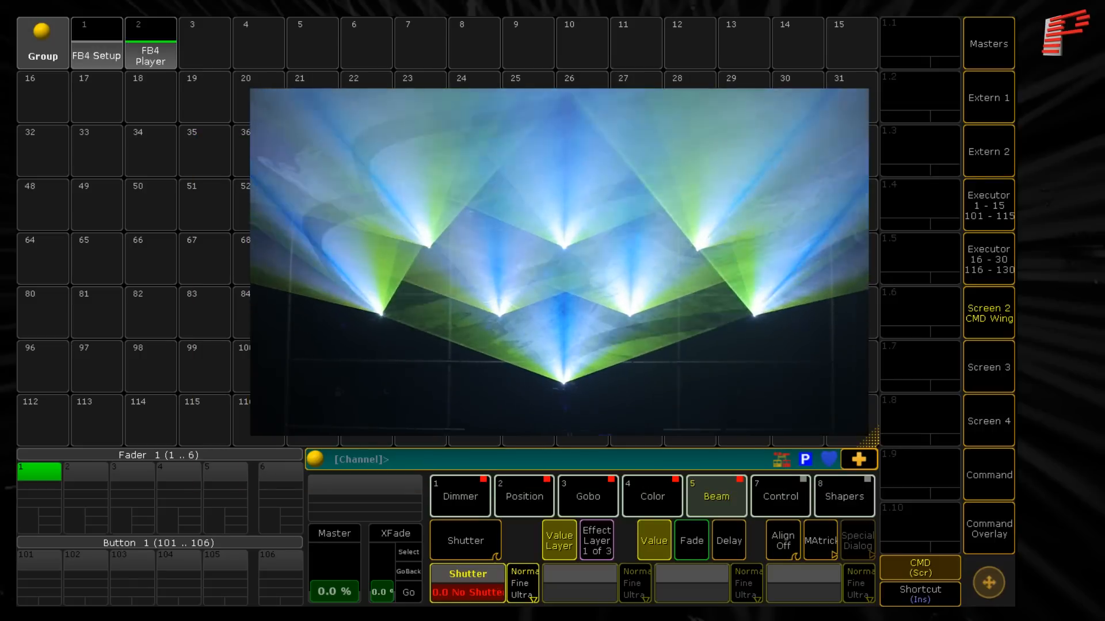
- Try lowering the laser Scanrate to Min 5K and return it to Cue Scanrate
{"action": "left_click", "coordinate": [475, 547]}
{"action": "scroll", "coordinate": [474, 547], "scroll_direction": "down", "scroll_amount": 5}
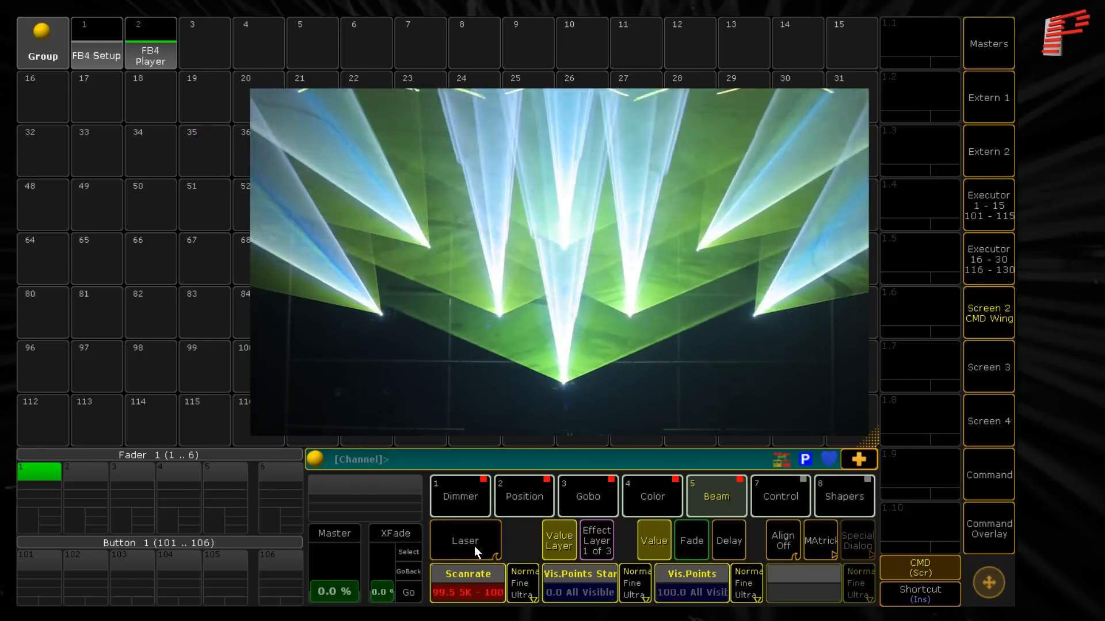
{"action": "scroll", "coordinate": [475, 547], "scroll_direction": "down", "scroll_amount": 8}
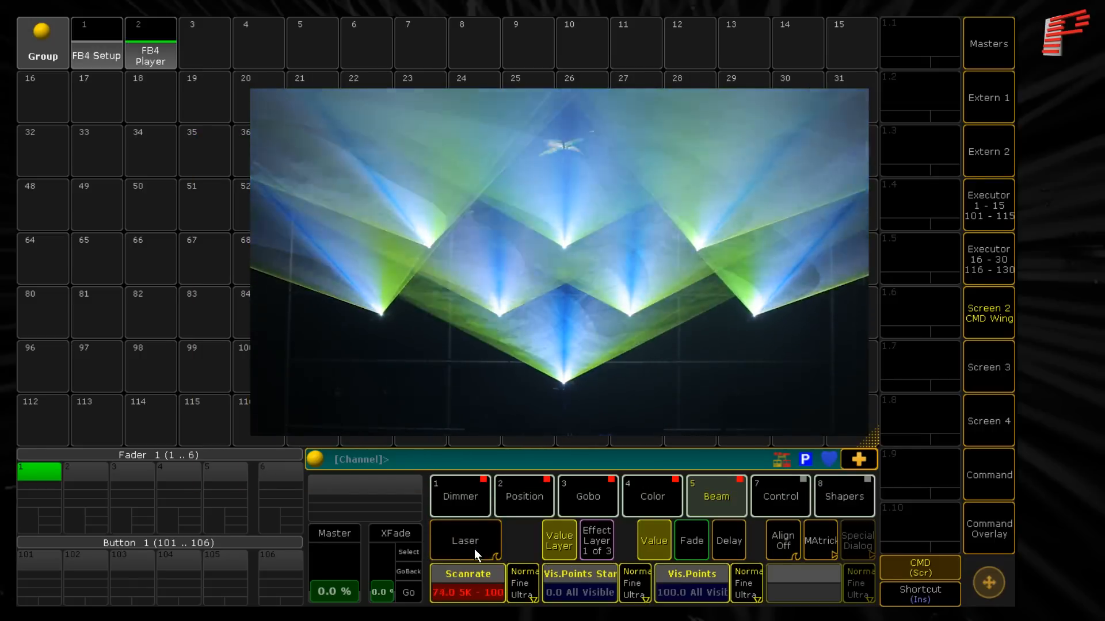
{"action": "scroll", "coordinate": [474, 550], "scroll_direction": "down", "scroll_amount": 10}
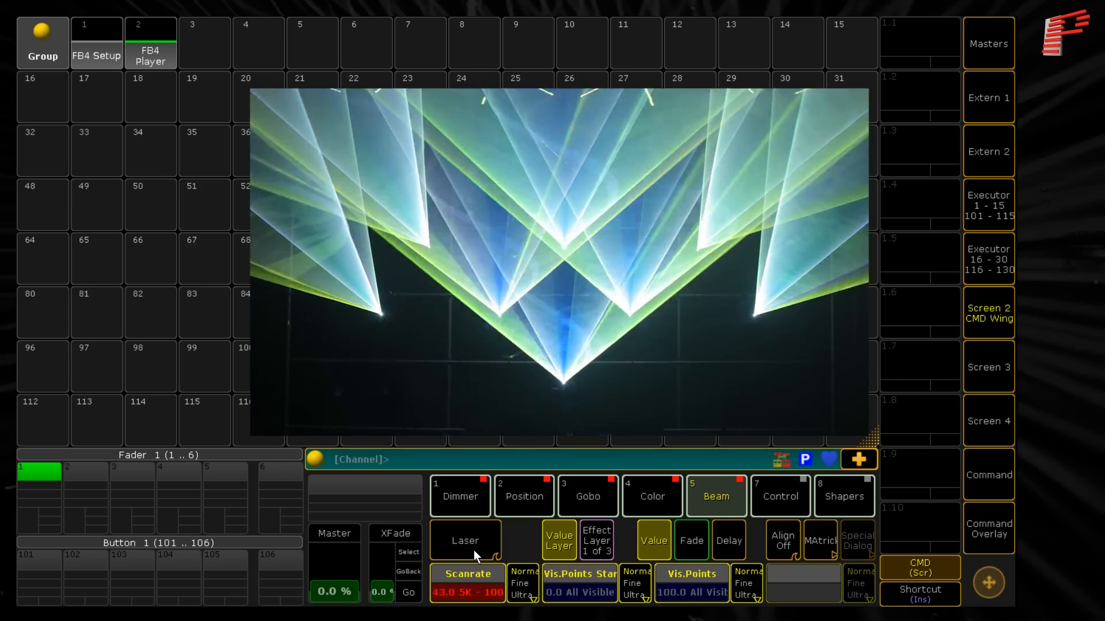
{"action": "scroll", "coordinate": [473, 564], "scroll_direction": "down", "scroll_amount": 6}
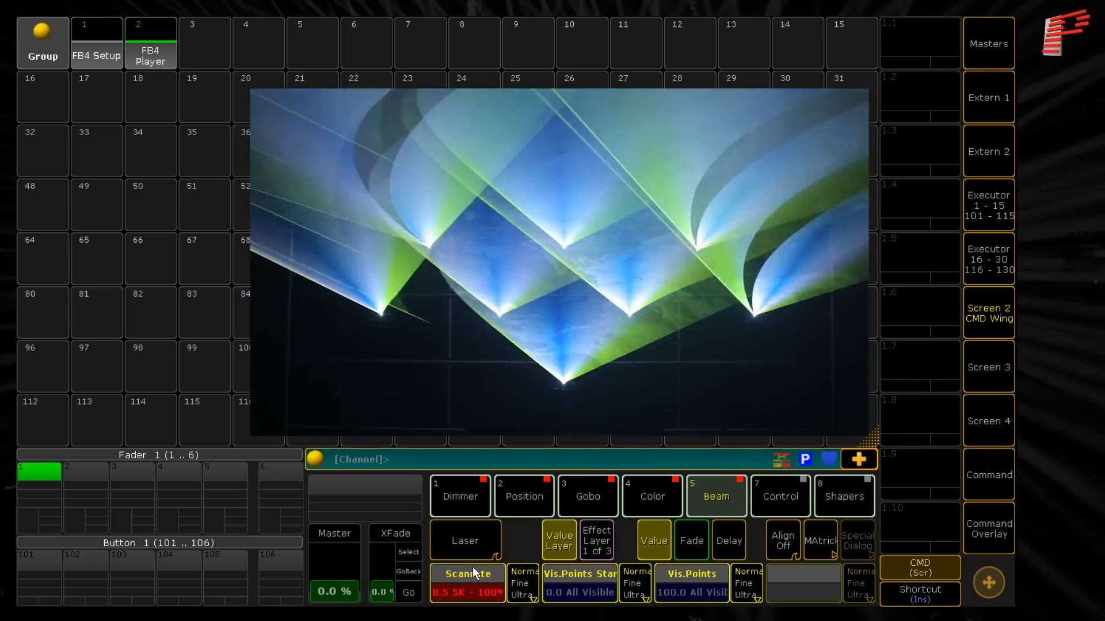
{"action": "left_click", "coordinate": [472, 586]}
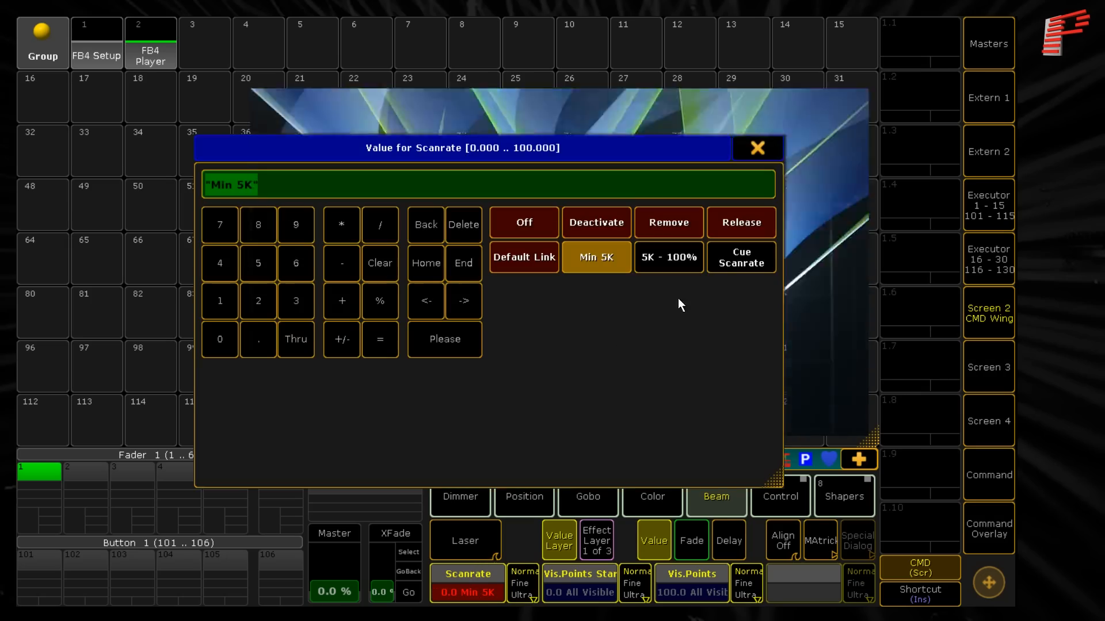
{"action": "left_click", "coordinate": [738, 255]}
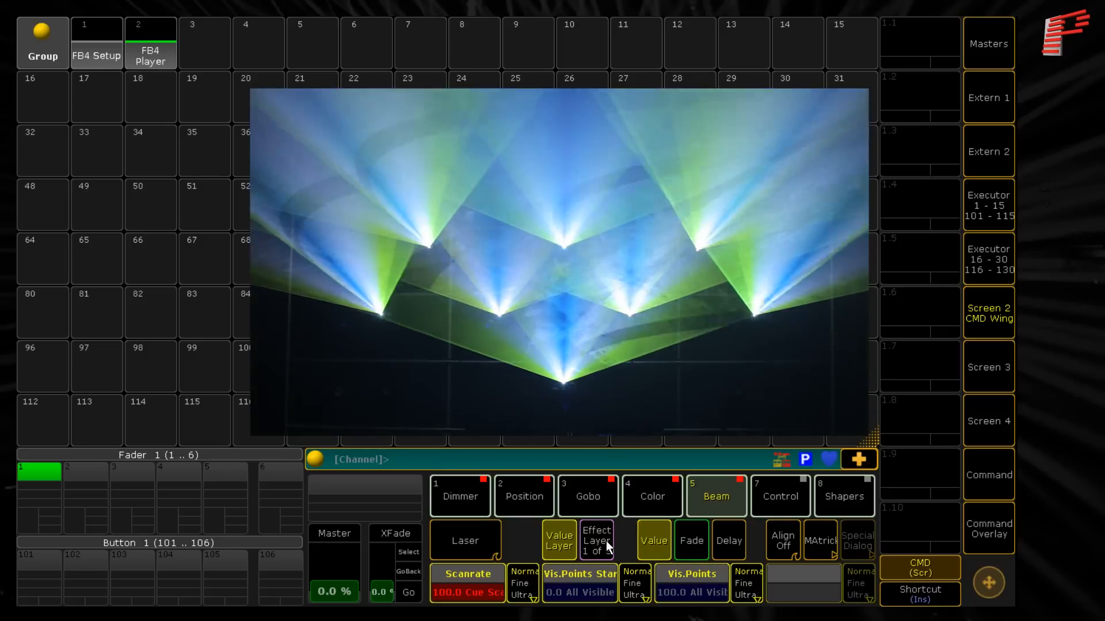
- Set the lasers' Vis.Points Start to 65 and Vis.Points to 90 to shorten the visible part of the cue
{"action": "scroll", "coordinate": [576, 595], "scroll_direction": "up", "scroll_amount": 13}
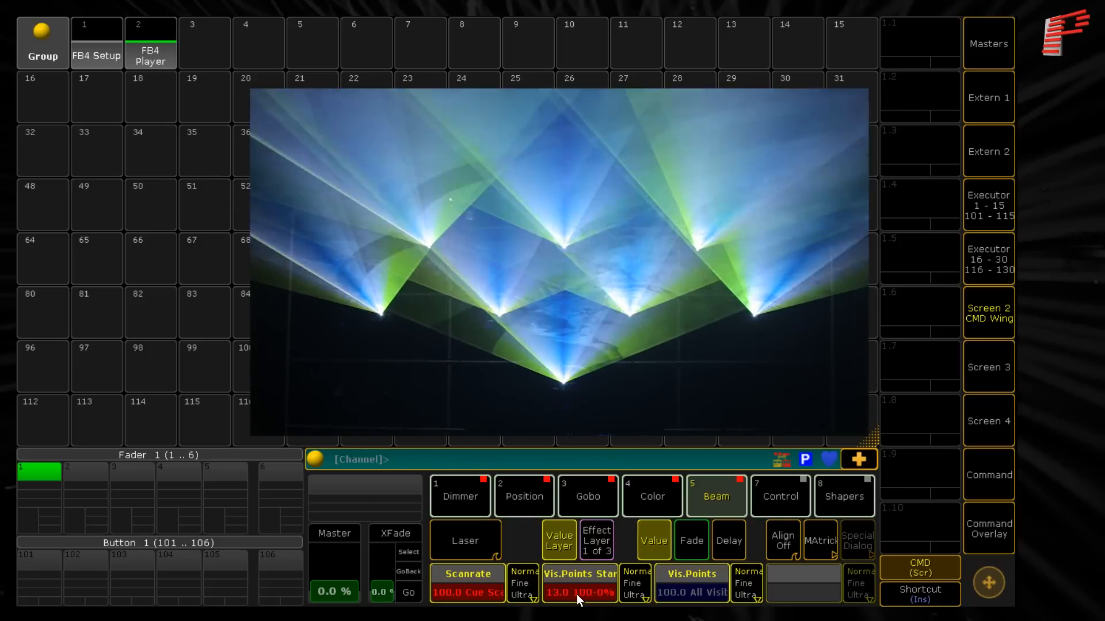
{"action": "scroll", "coordinate": [577, 595], "scroll_direction": "up", "scroll_amount": 20}
{"action": "scroll", "coordinate": [576, 595], "scroll_direction": "up", "scroll_amount": 20}
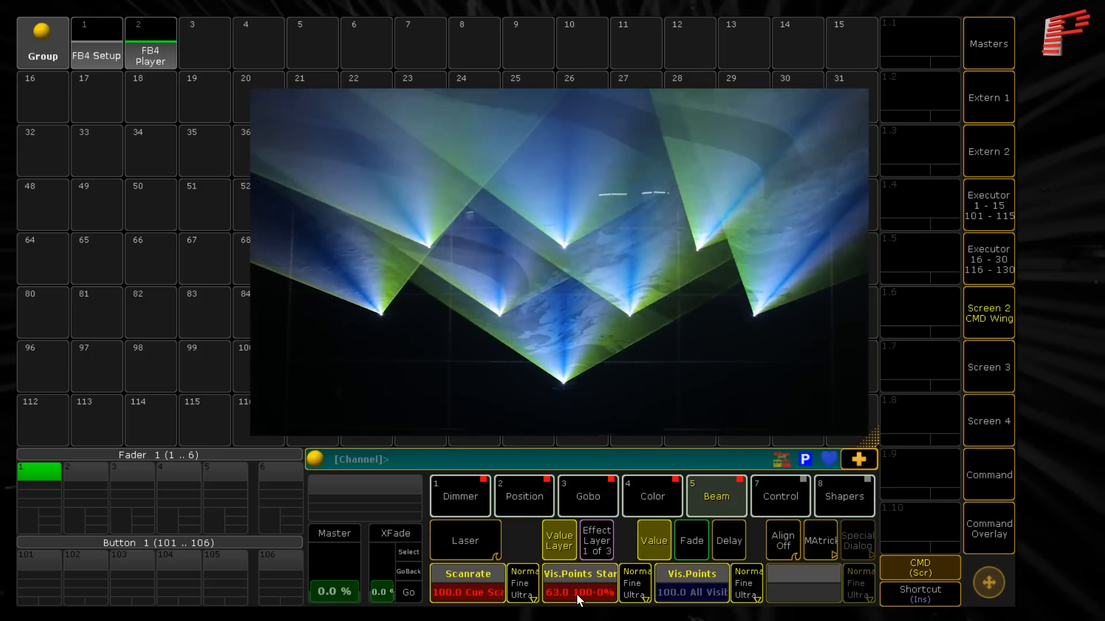
{"action": "scroll", "coordinate": [577, 595], "scroll_direction": "up", "scroll_amount": 3}
{"action": "scroll", "coordinate": [578, 595], "scroll_direction": "down", "scroll_amount": 8}
{"action": "scroll", "coordinate": [577, 595], "scroll_direction": "up", "scroll_amount": 3}
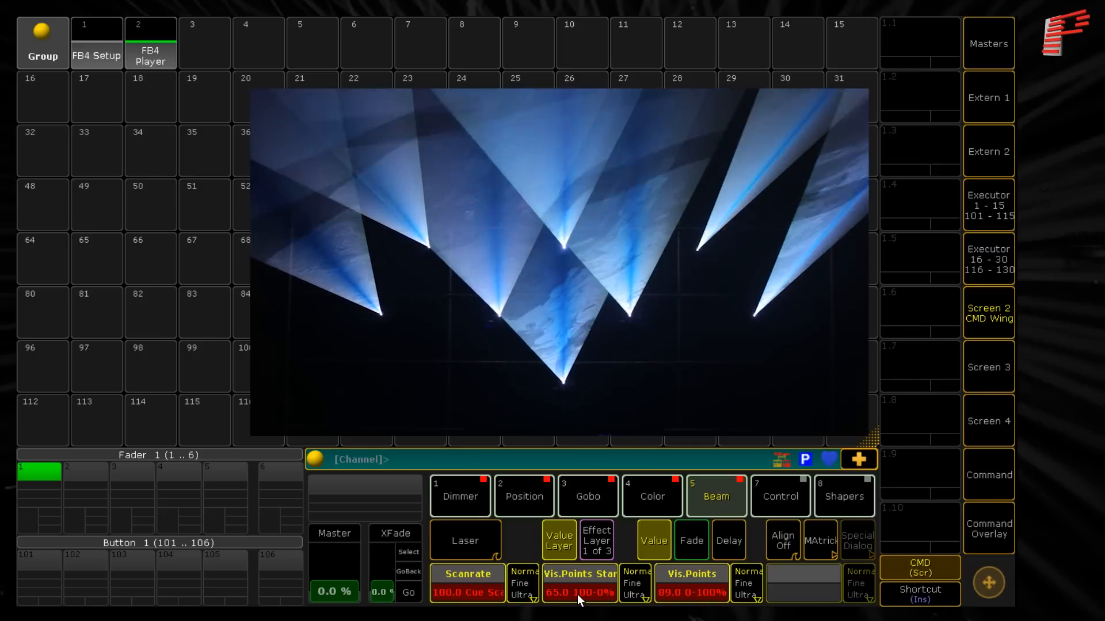
{"action": "scroll", "coordinate": [577, 595], "scroll_direction": "up", "scroll_amount": 1}
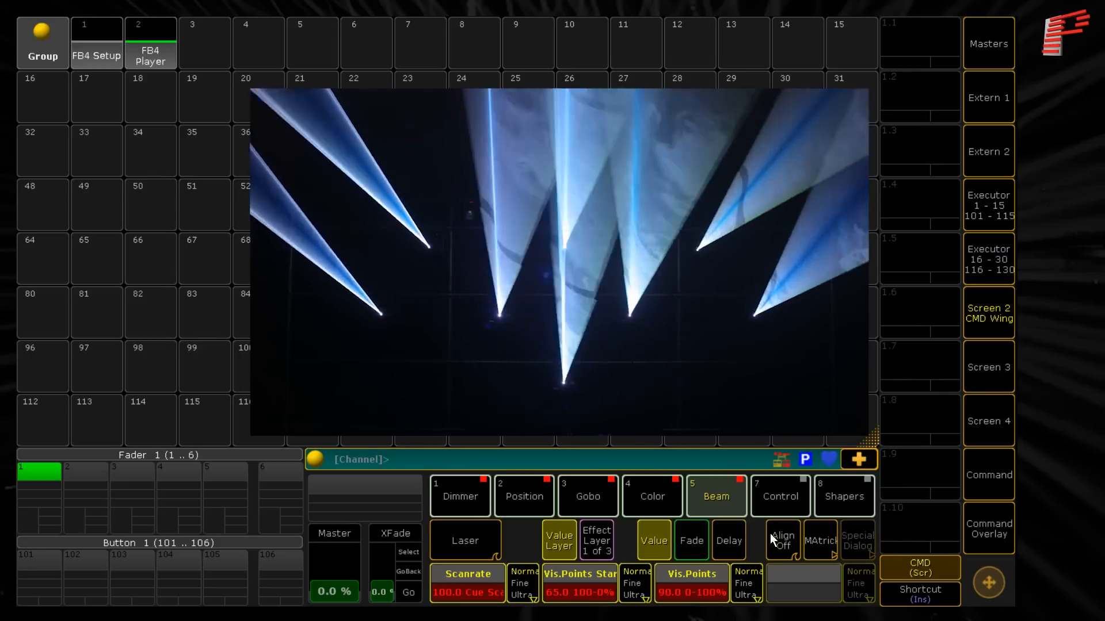
- Try the Control attribute Laser Speed at Pause and at Max Speed
{"action": "left_click", "coordinate": [788, 494]}
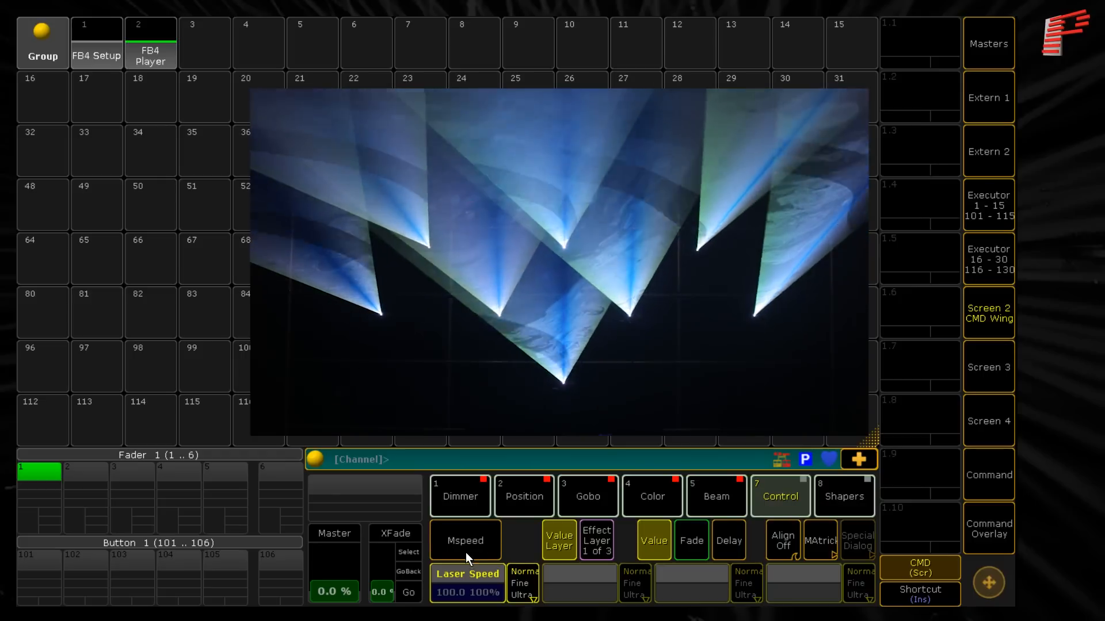
{"action": "left_click", "coordinate": [466, 589]}
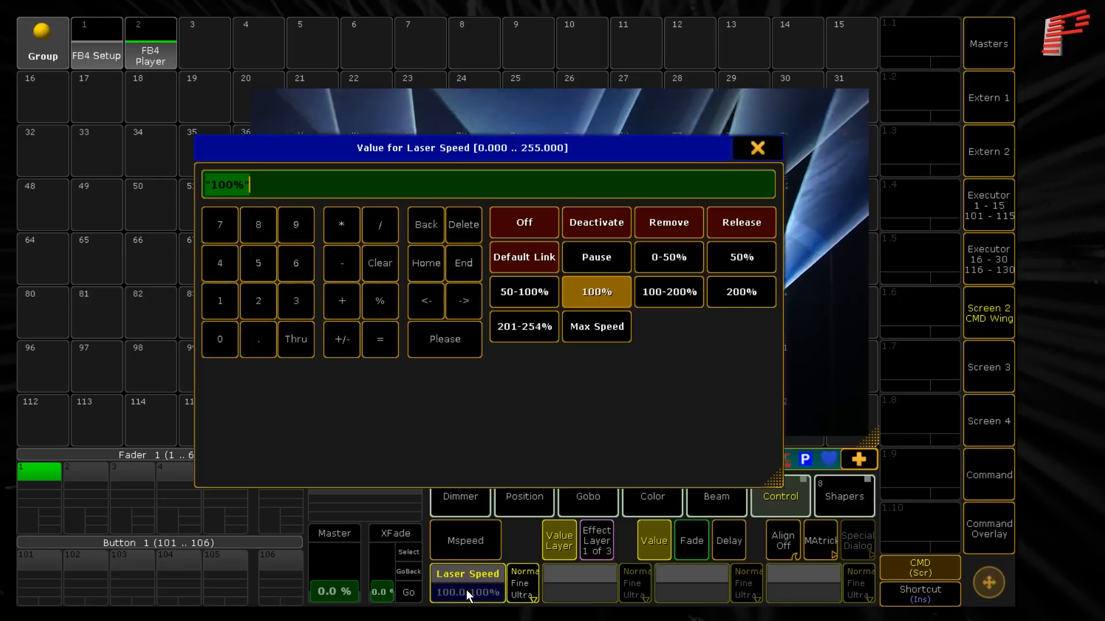
{"action": "left_click", "coordinate": [599, 264]}
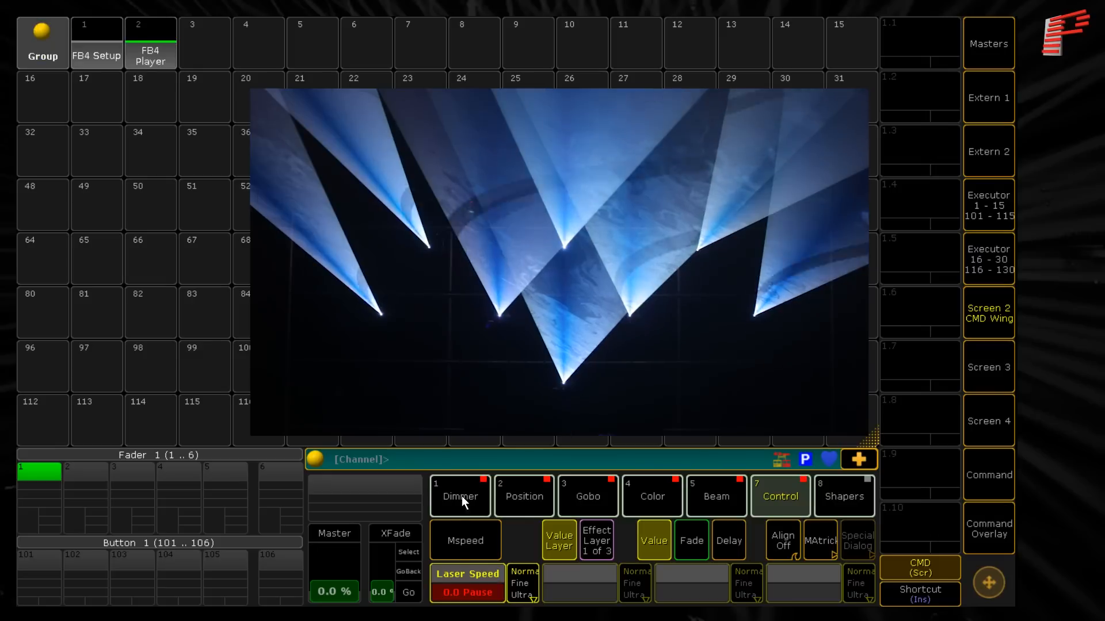
{"action": "scroll", "coordinate": [454, 579], "scroll_direction": "up", "scroll_amount": 20}
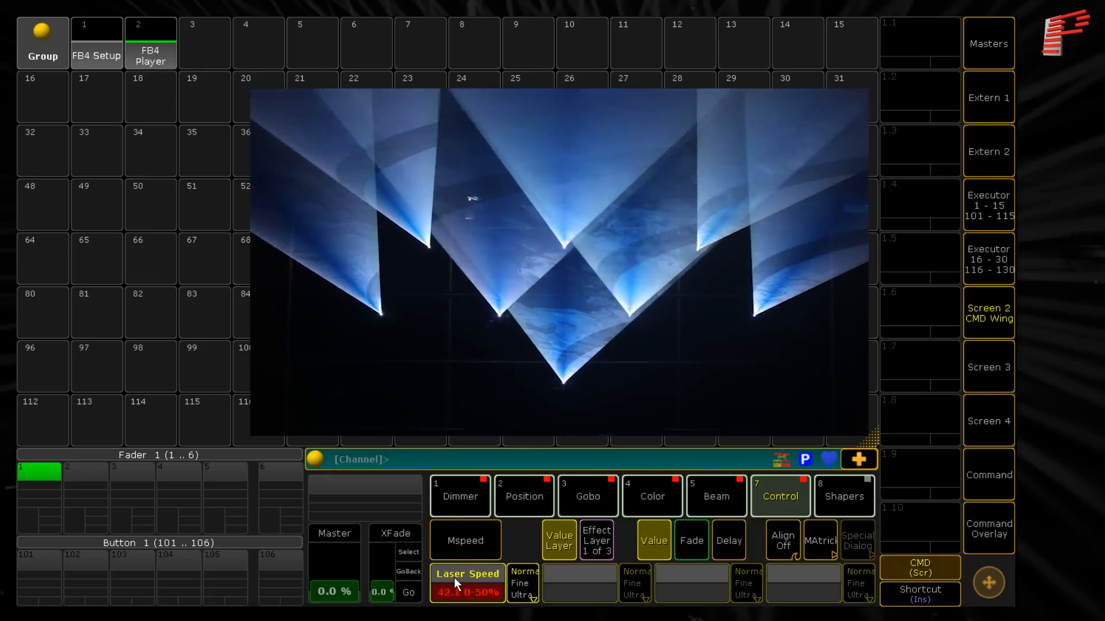
{"action": "scroll", "coordinate": [454, 578], "scroll_direction": "up", "scroll_amount": 20}
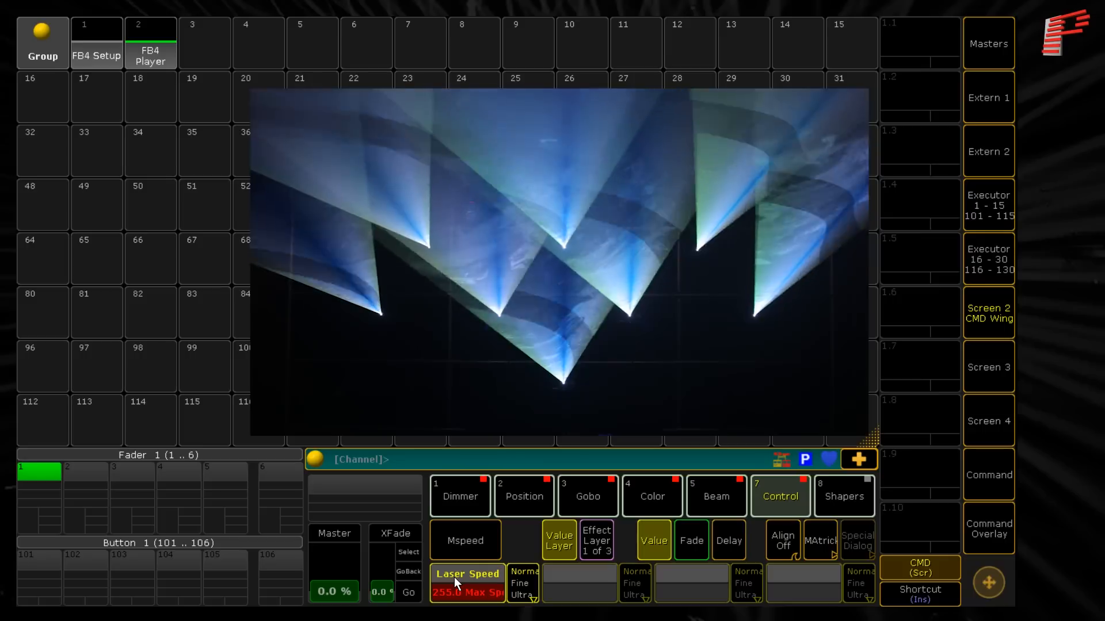
{"action": "left_click_drag", "start_coordinate": [454, 577], "coordinate": [455, 594]}
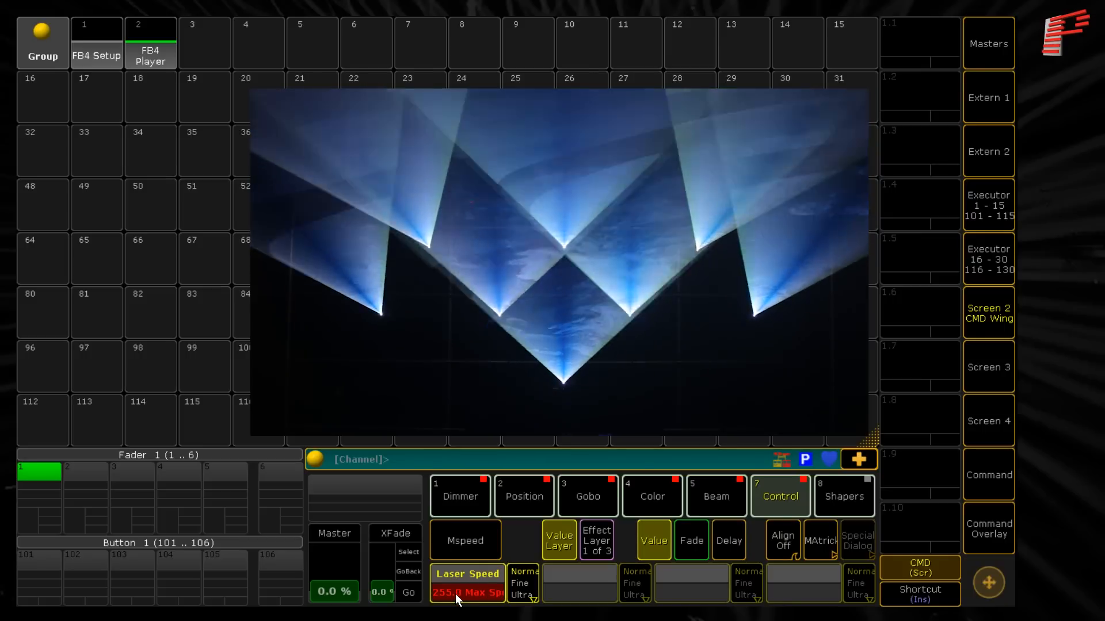
- Set the Laser Speed to 120
{"action": "left_click", "coordinate": [454, 594]}
{"action": "left_click", "coordinate": [219, 299]}
{"action": "left_click", "coordinate": [266, 303]}
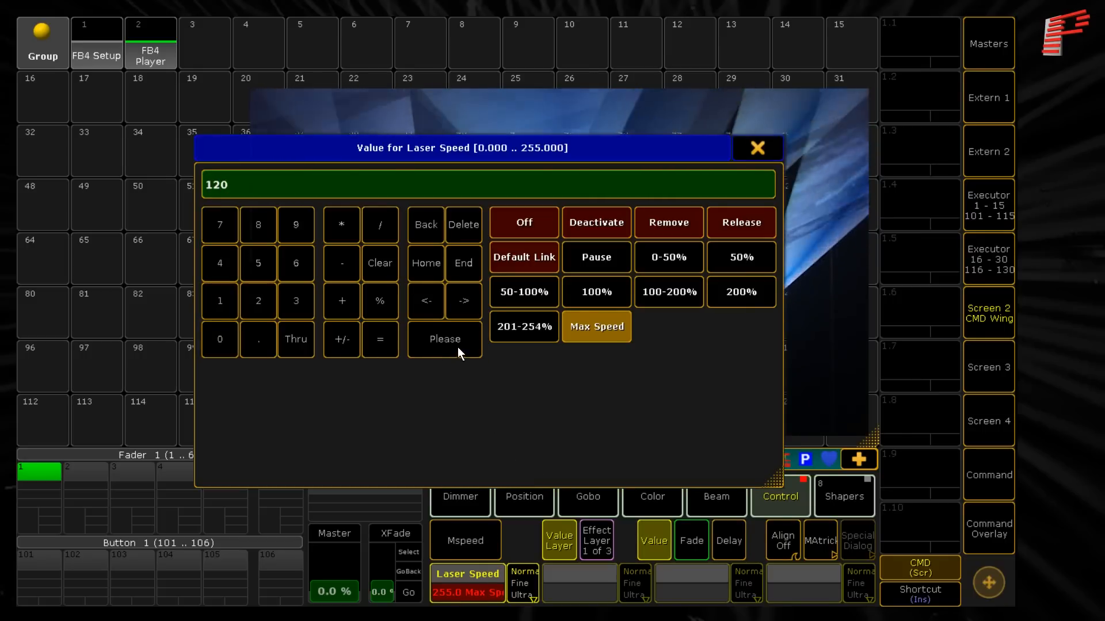
{"action": "left_click", "coordinate": [458, 344]}
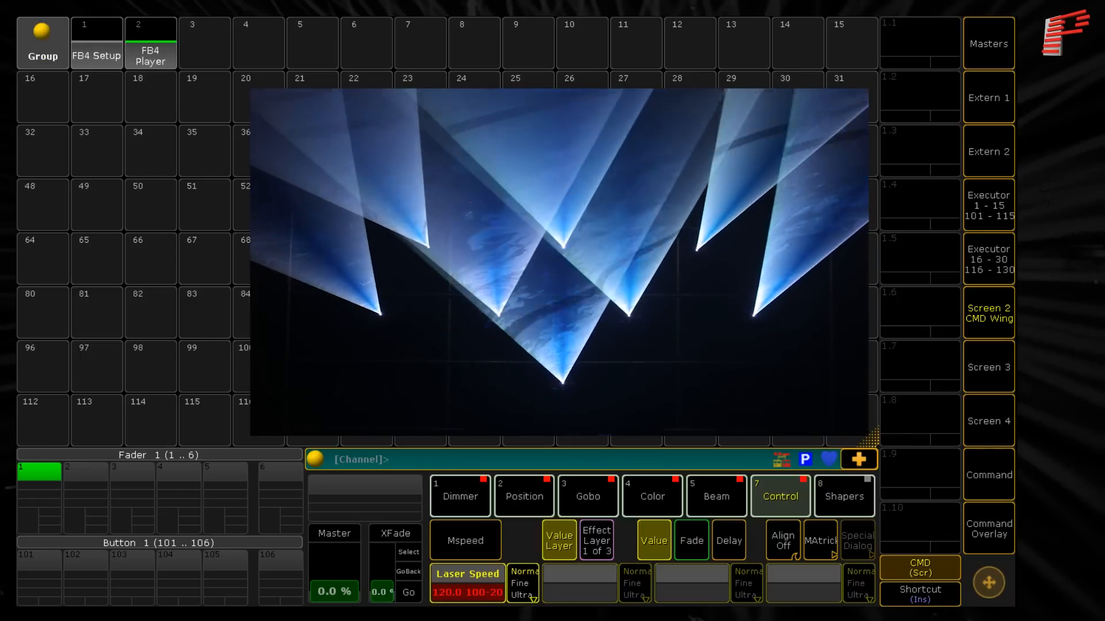
- Check the Zoom attribute under Shapers, and set both Size X and Size Y to 50
{"action": "left_click", "coordinate": [843, 495]}
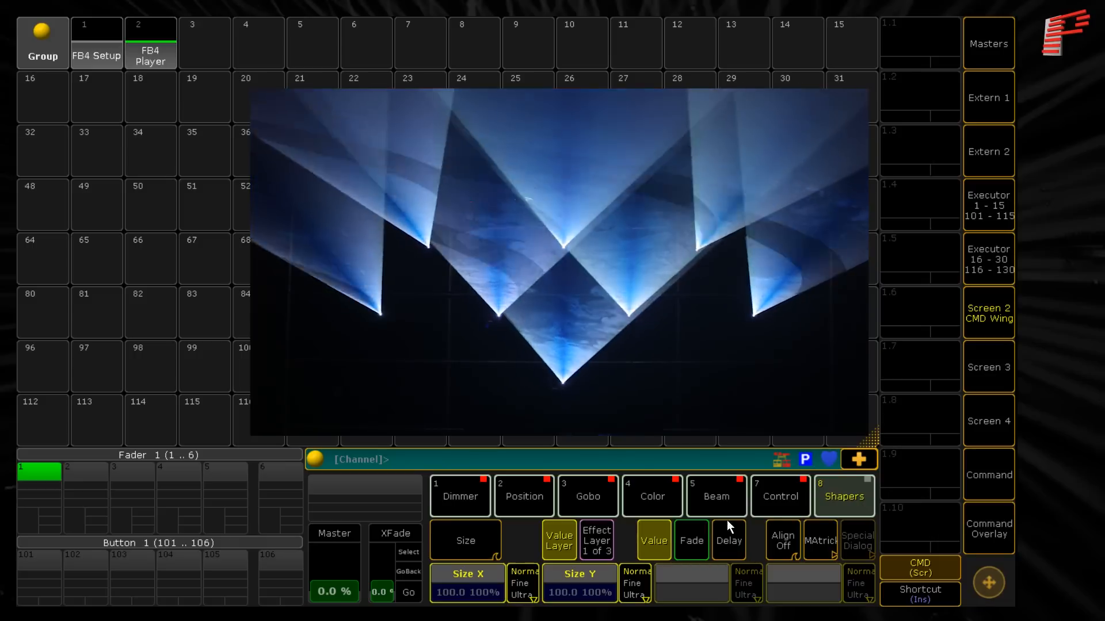
{"action": "left_click", "coordinate": [471, 541]}
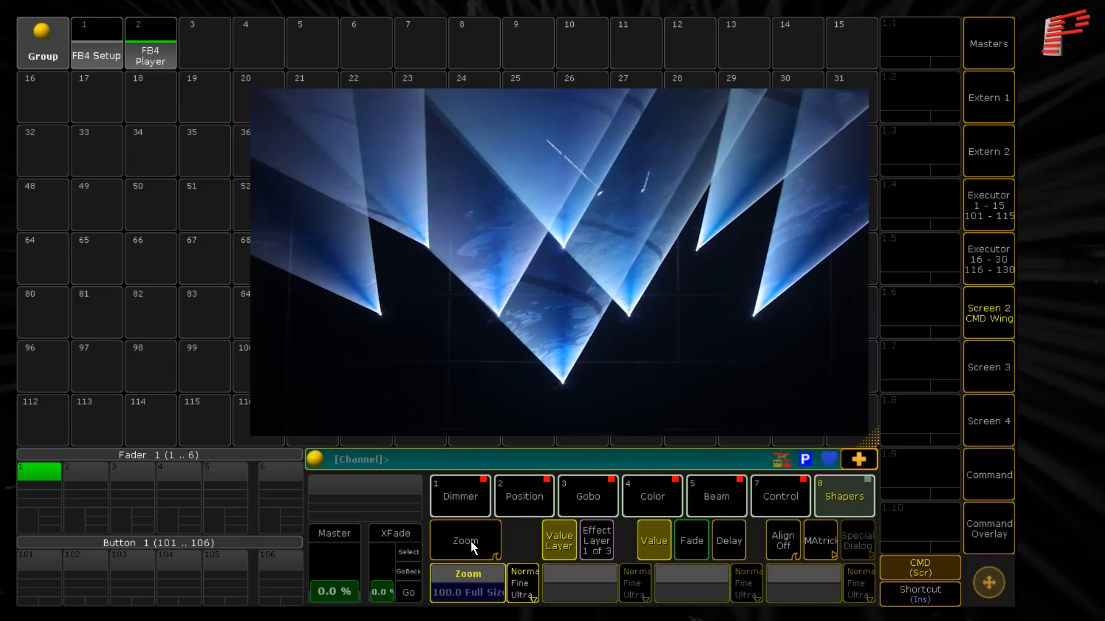
{"action": "left_click", "coordinate": [470, 540]}
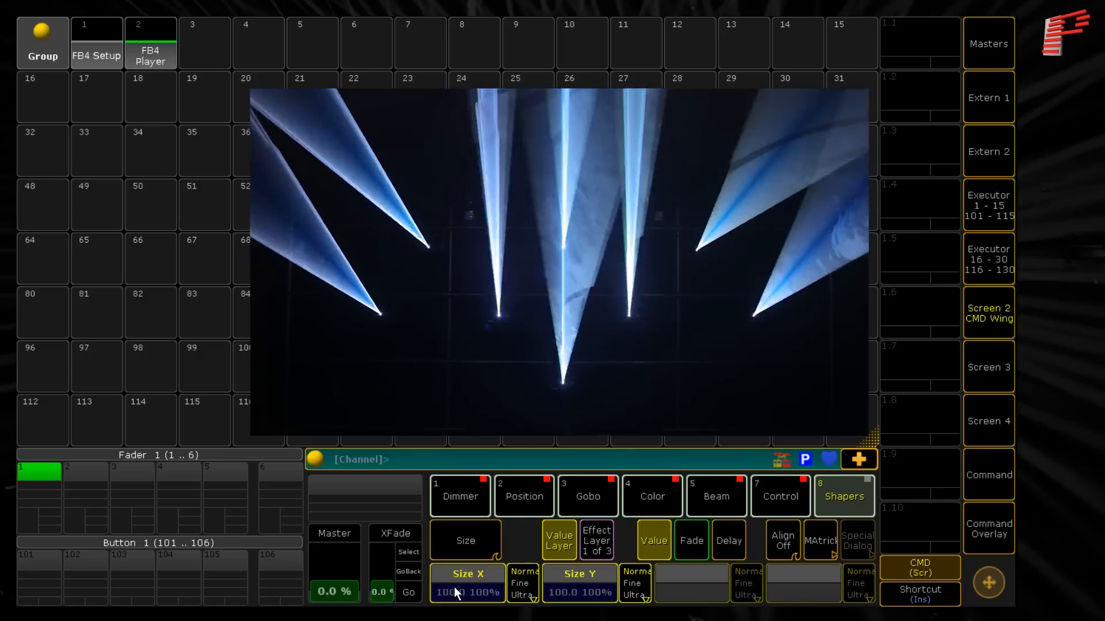
{"action": "left_click", "coordinate": [454, 587]}
{"action": "left_click", "coordinate": [537, 295]}
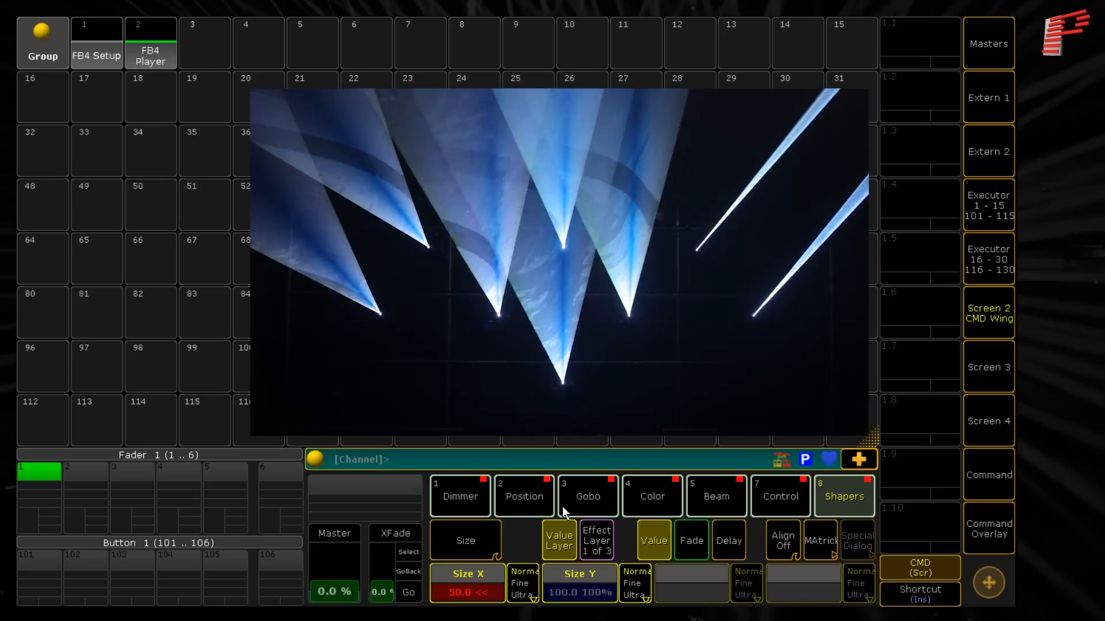
{"action": "left_click", "coordinate": [582, 585]}
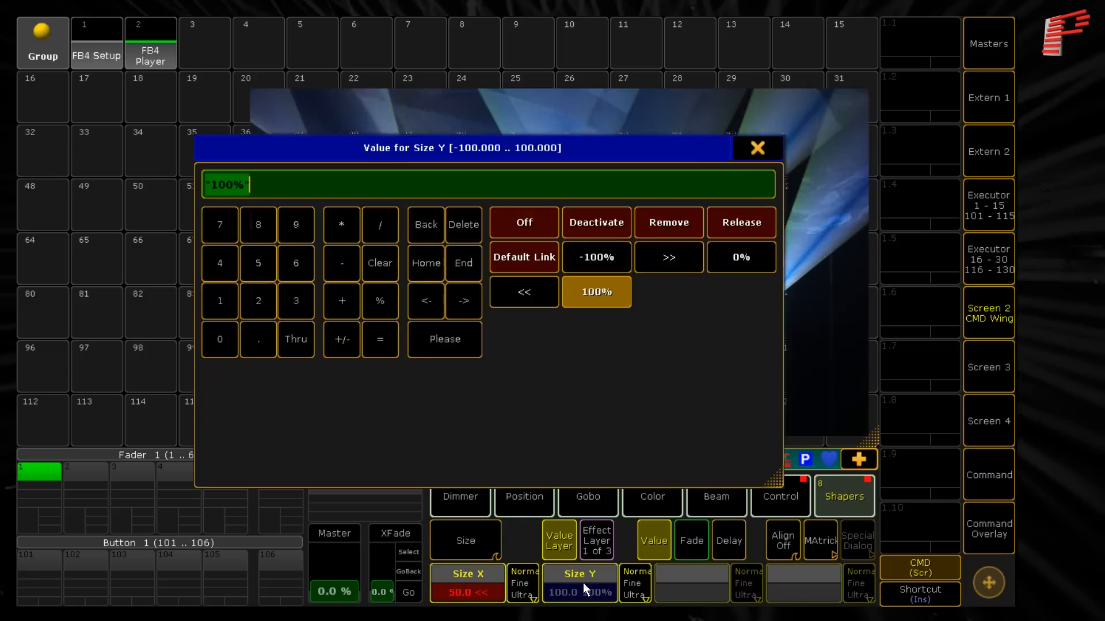
{"action": "left_click", "coordinate": [527, 296]}
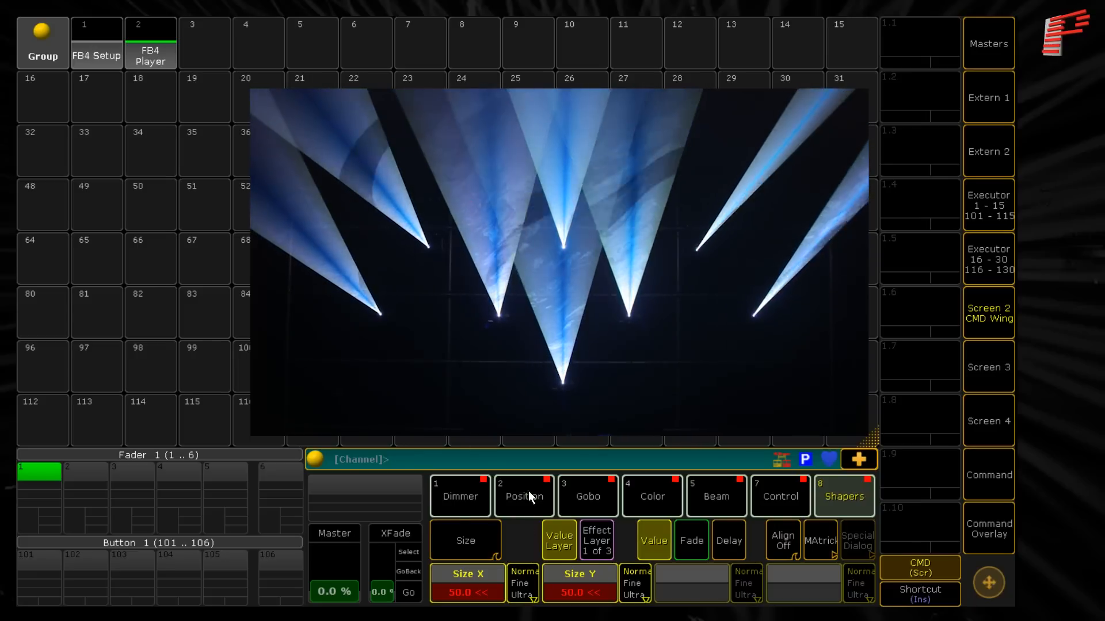
- Apply the Ramp Minus form to the lasers' Pan and Tilt on the first effect layer
{"action": "left_click", "coordinate": [531, 497]}
{"action": "left_click", "coordinate": [606, 544]}
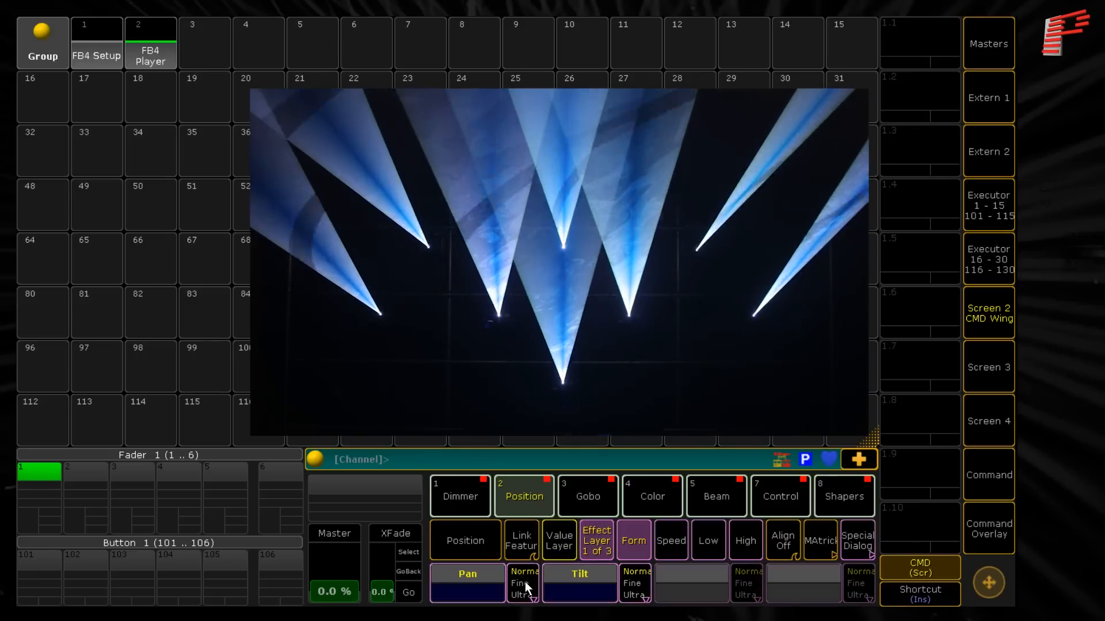
{"action": "left_click", "coordinate": [477, 586]}
{"action": "left_click", "coordinate": [612, 321]}
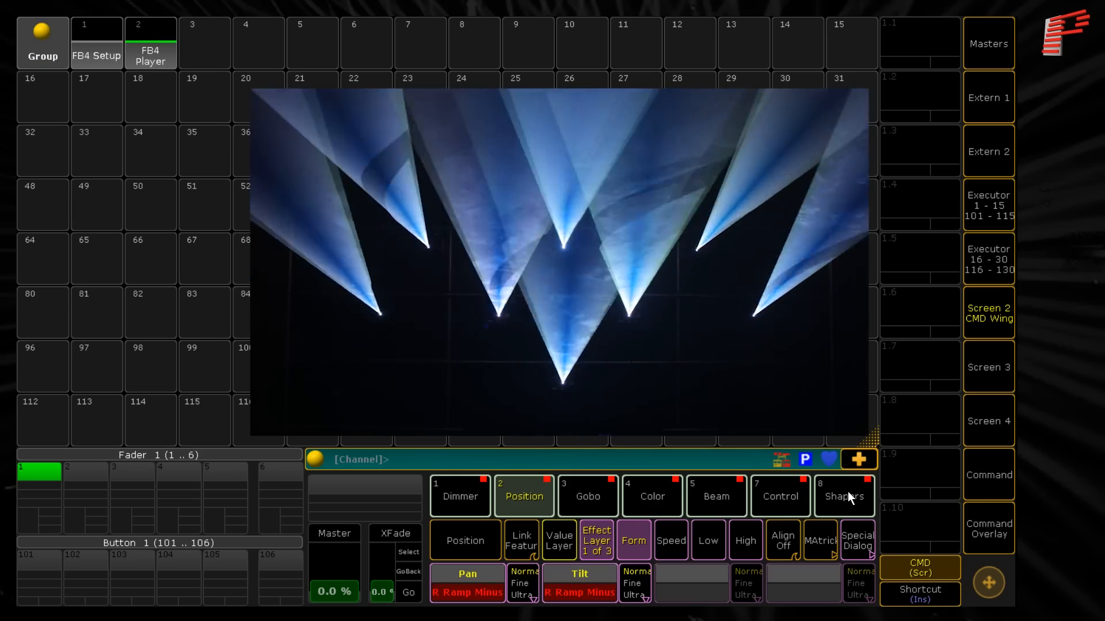
- Bring up the Zoom attribute under Shapers and return from the effect layer to the value layer
{"action": "left_click", "coordinate": [847, 496]}
{"action": "left_click", "coordinate": [465, 542]}
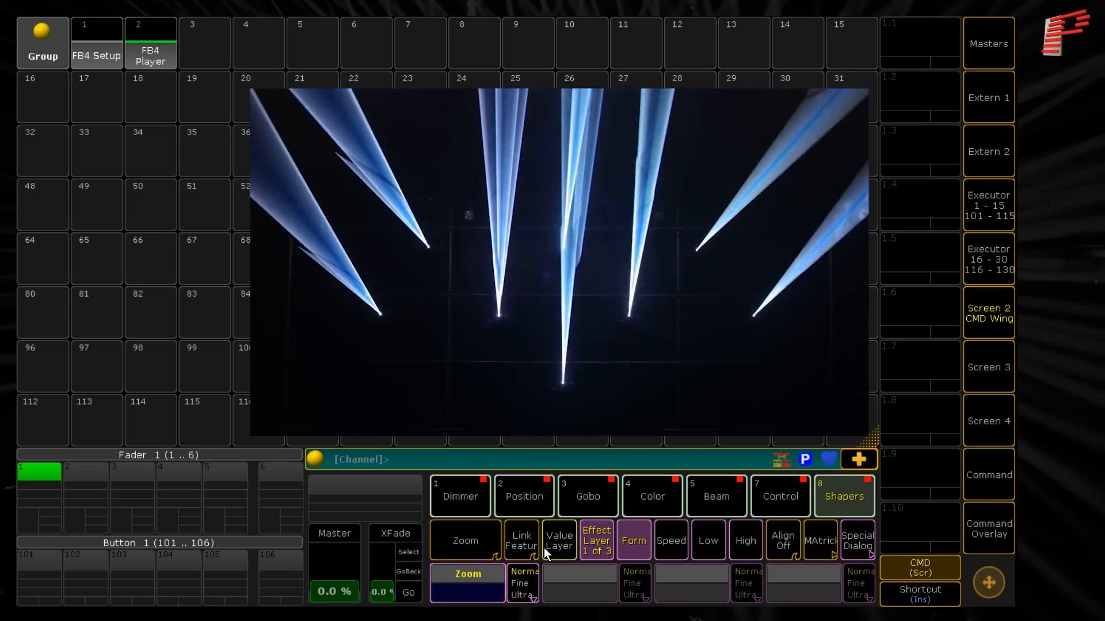
{"action": "left_click", "coordinate": [551, 542]}
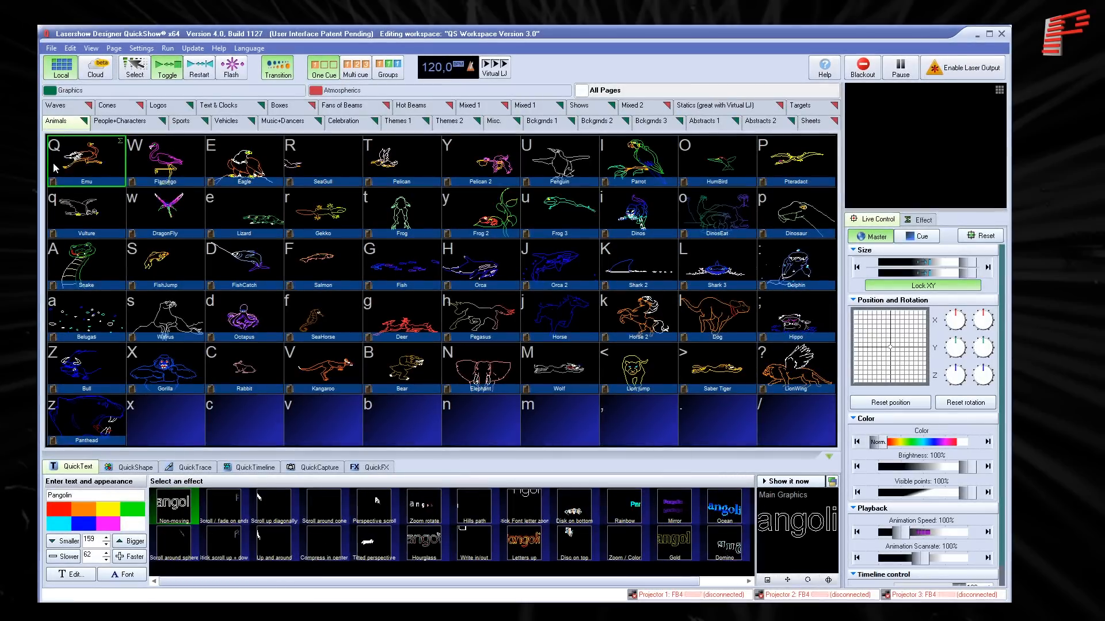
- In QuickShow, switch all three detected FB4 controllers to BEYOND/QS mode in the FB4 Settings and close the settings
{"action": "left_click", "coordinate": [52, 48]}
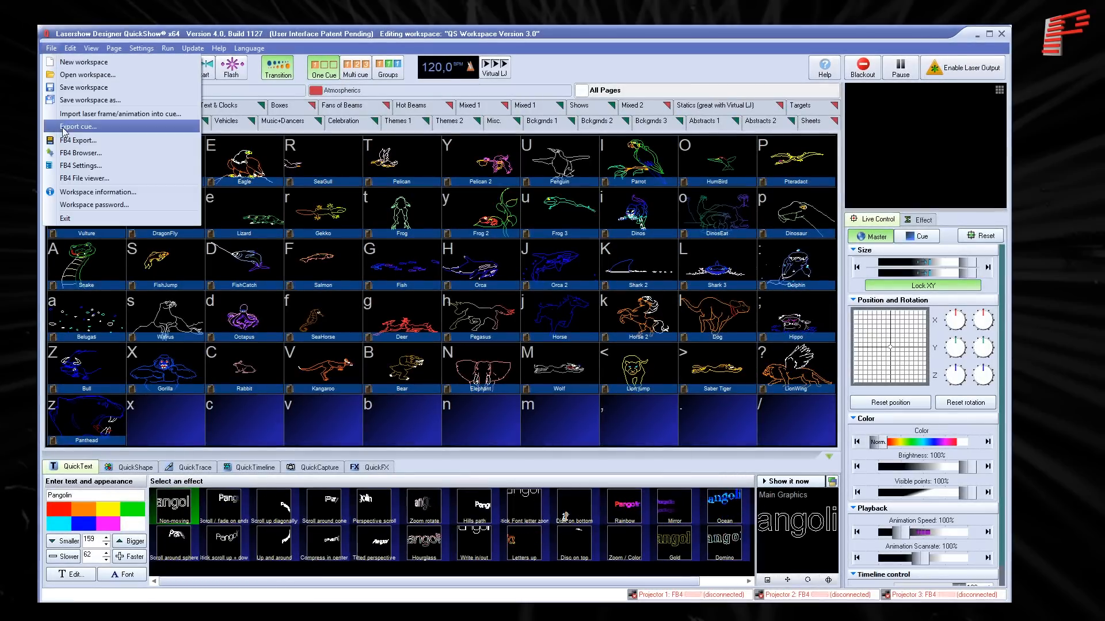
{"action": "left_click", "coordinate": [73, 167]}
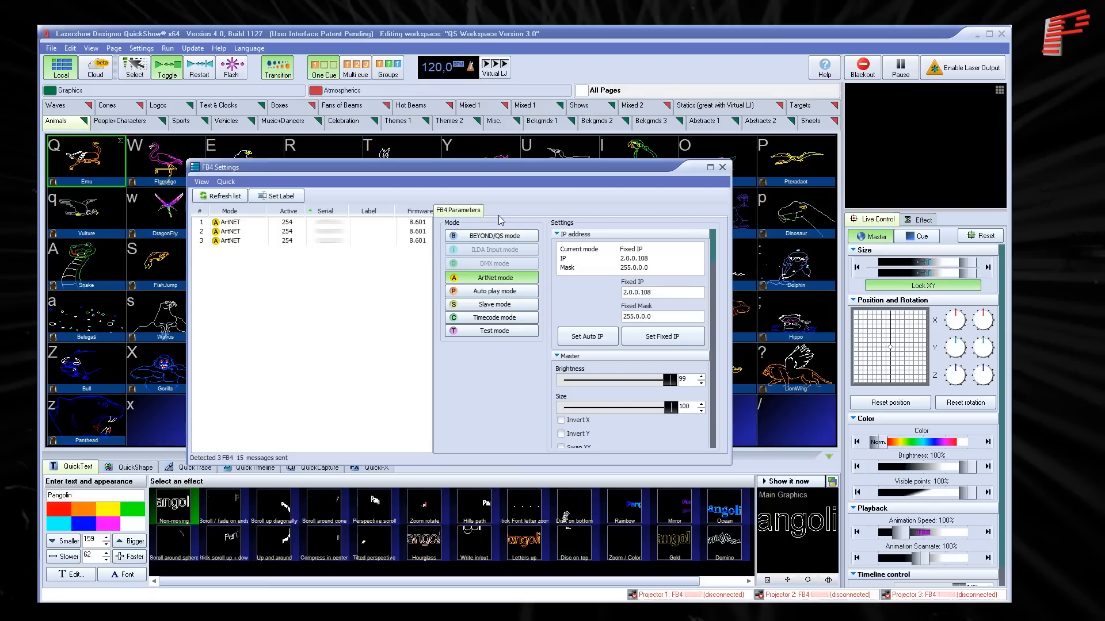
{"action": "left_click_drag", "start_coordinate": [257, 226], "coordinate": [230, 247]}
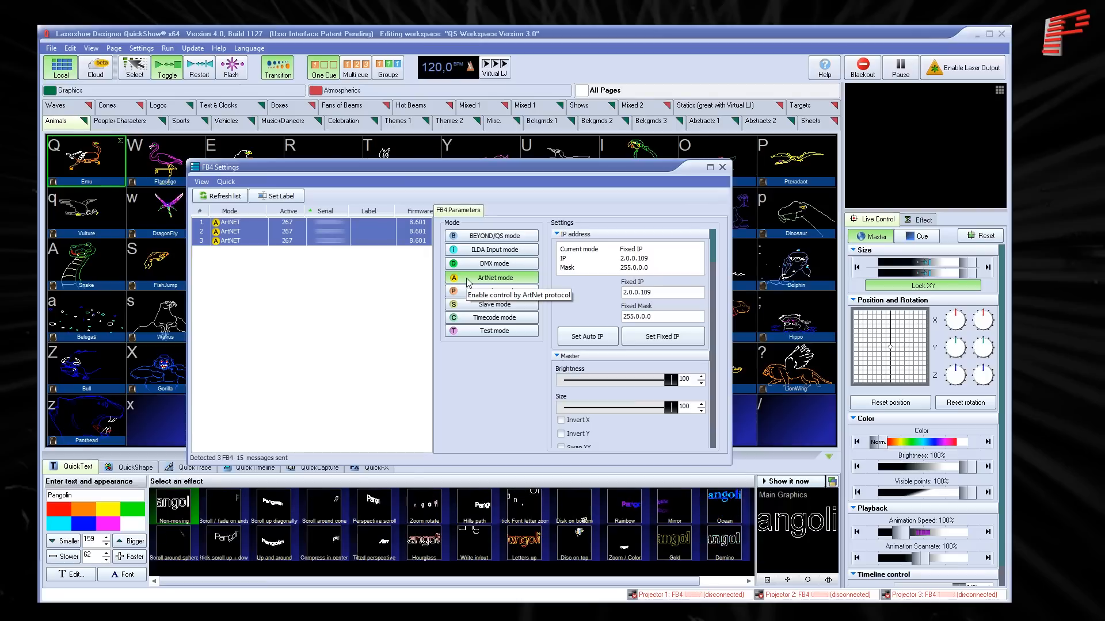
{"action": "left_click", "coordinate": [467, 239]}
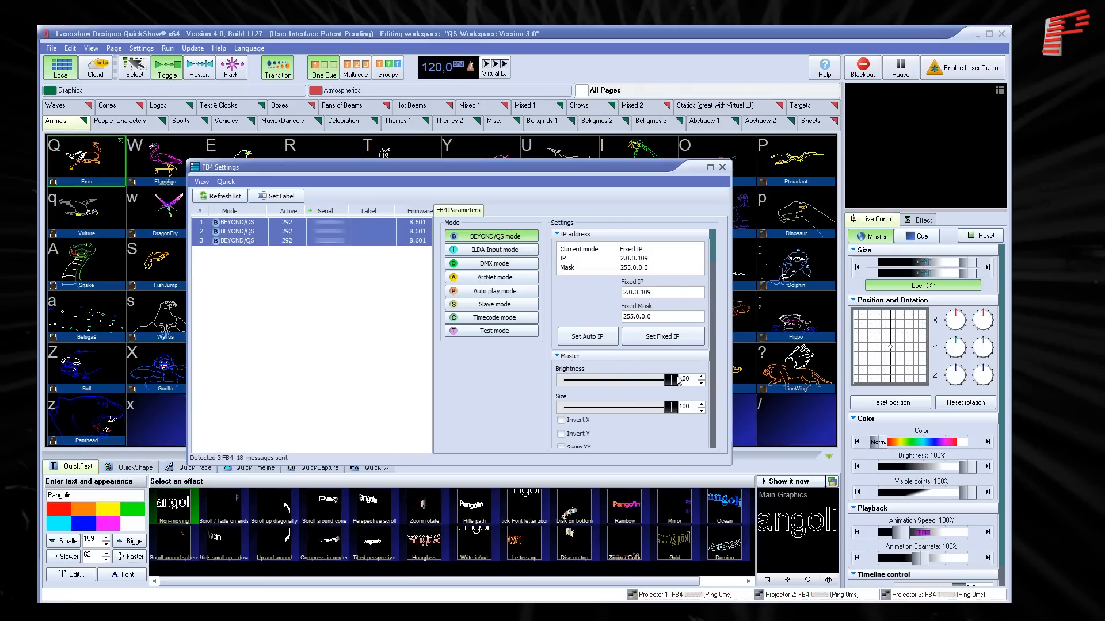
{"action": "left_click", "coordinate": [723, 168]}
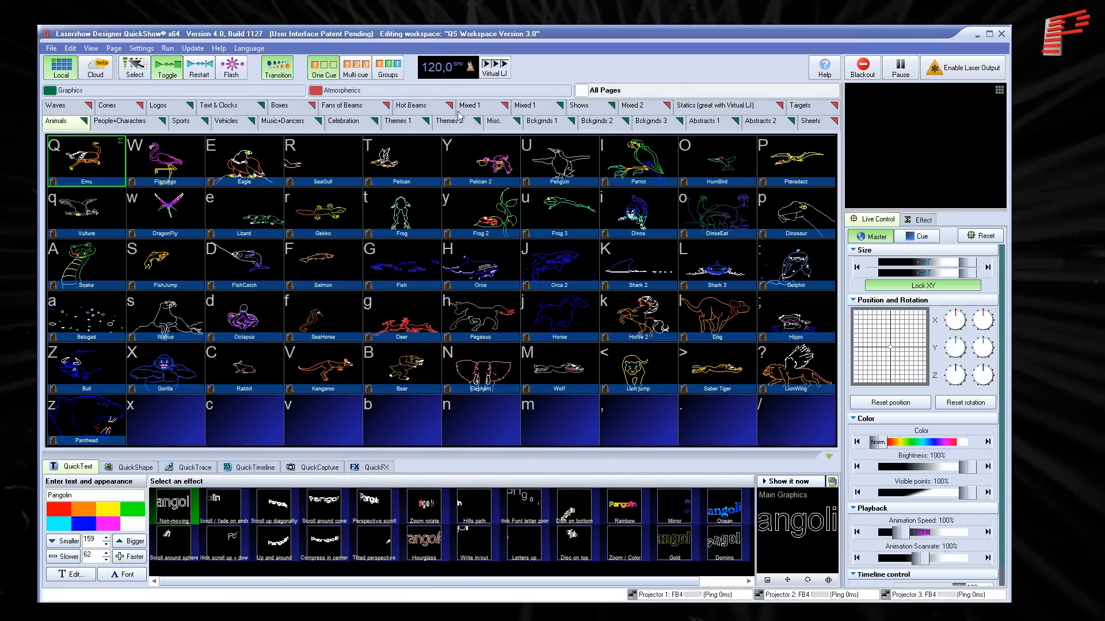
- Add a new page named DMX to the Atmospherics category
{"action": "left_click", "coordinate": [345, 91]}
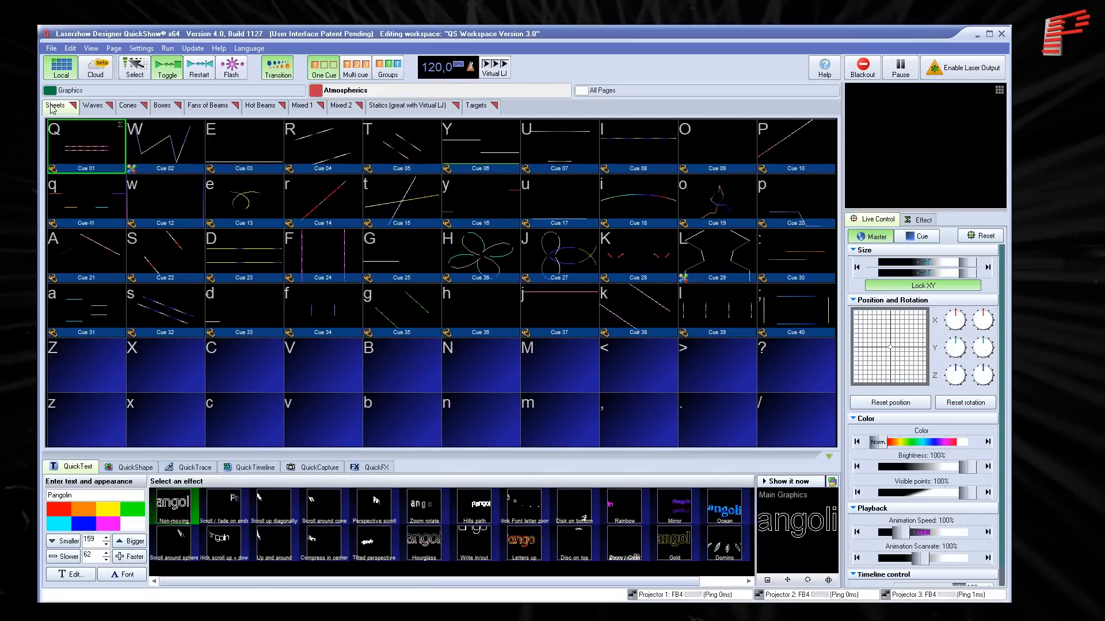
{"action": "left_click", "coordinate": [72, 105]}
{"action": "left_click", "coordinate": [72, 113]}
{"action": "type", "text": "DMX"}
{"action": "key", "text": "Return"}
- Create a new shape in cue Q of the DMX page, using a horizontal line drawn as separate beams
{"action": "right_click", "coordinate": [71, 148]}
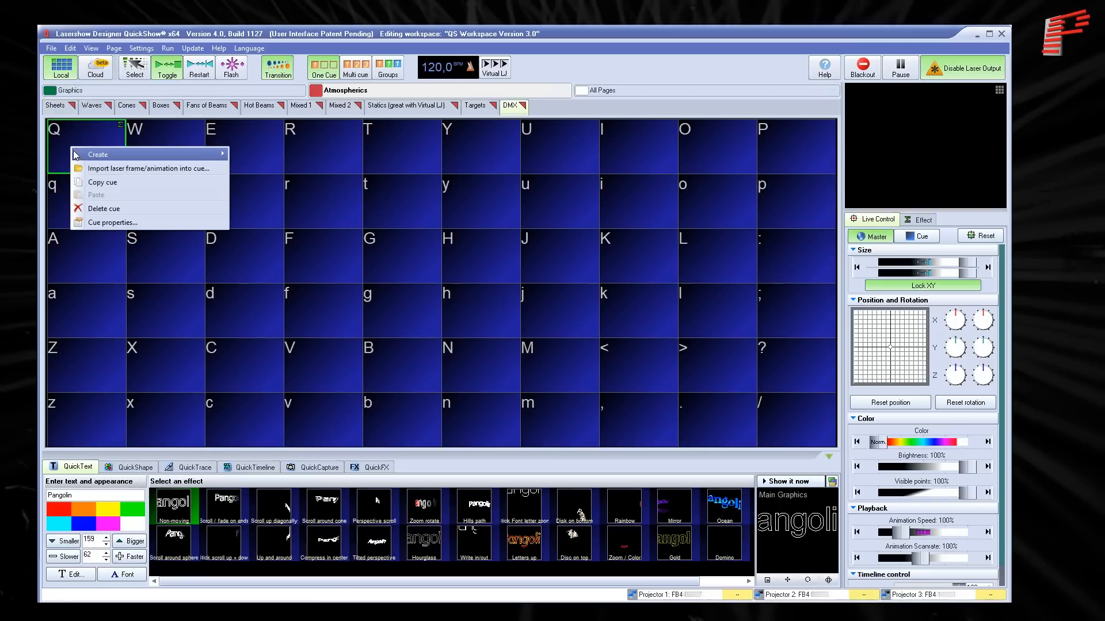
{"action": "mouse_move", "coordinate": [190, 154]}
{"action": "left_click", "coordinate": [235, 168]}
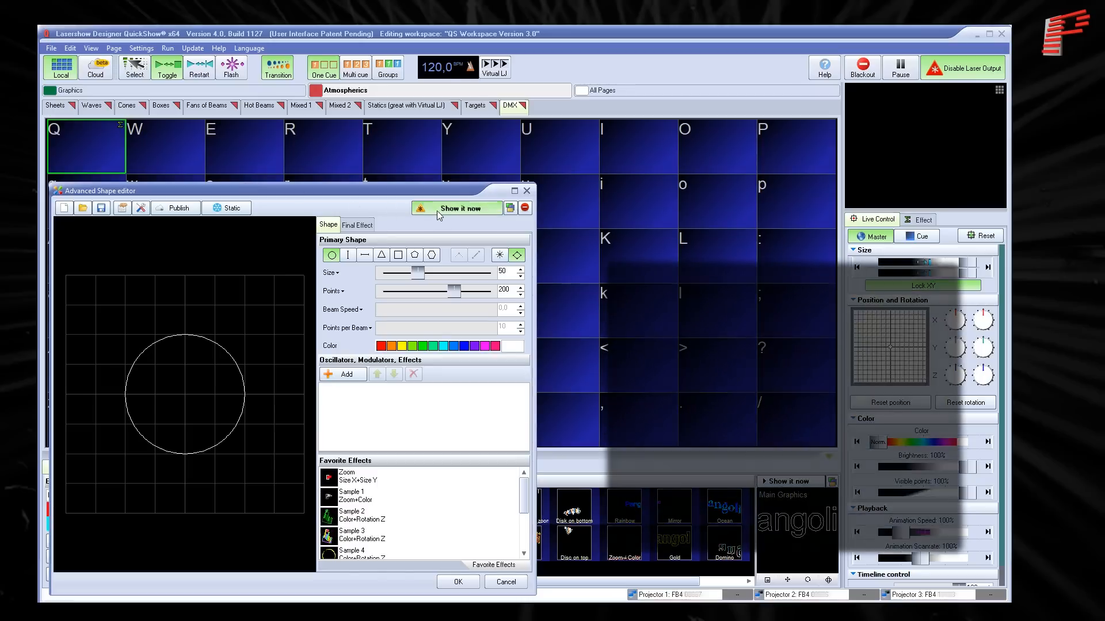
{"action": "left_click", "coordinate": [364, 255]}
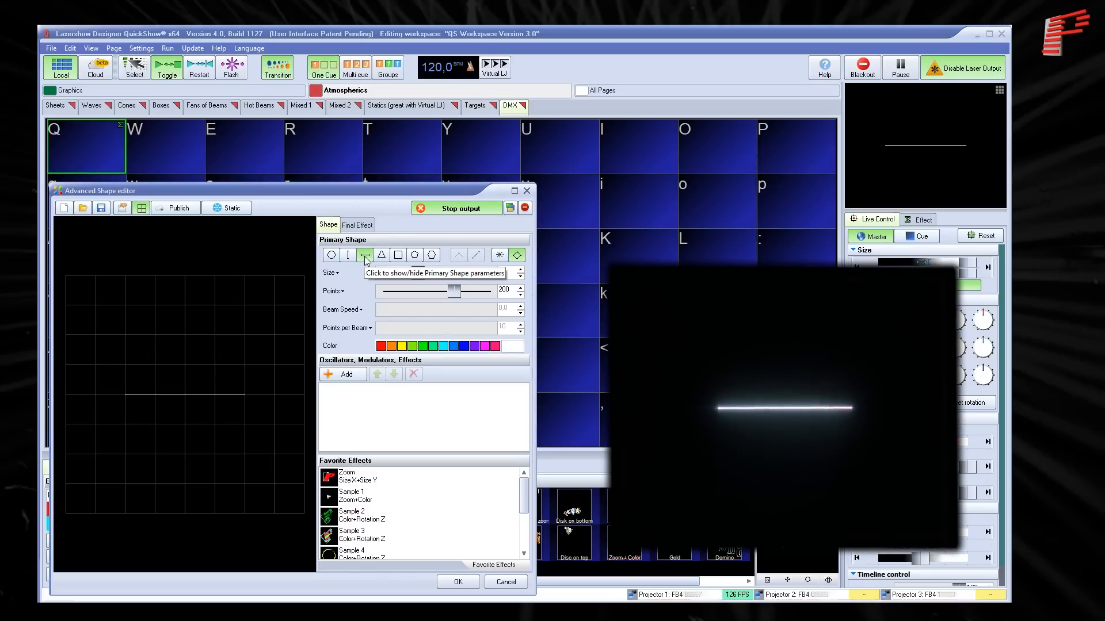
{"action": "left_click", "coordinate": [499, 255]}
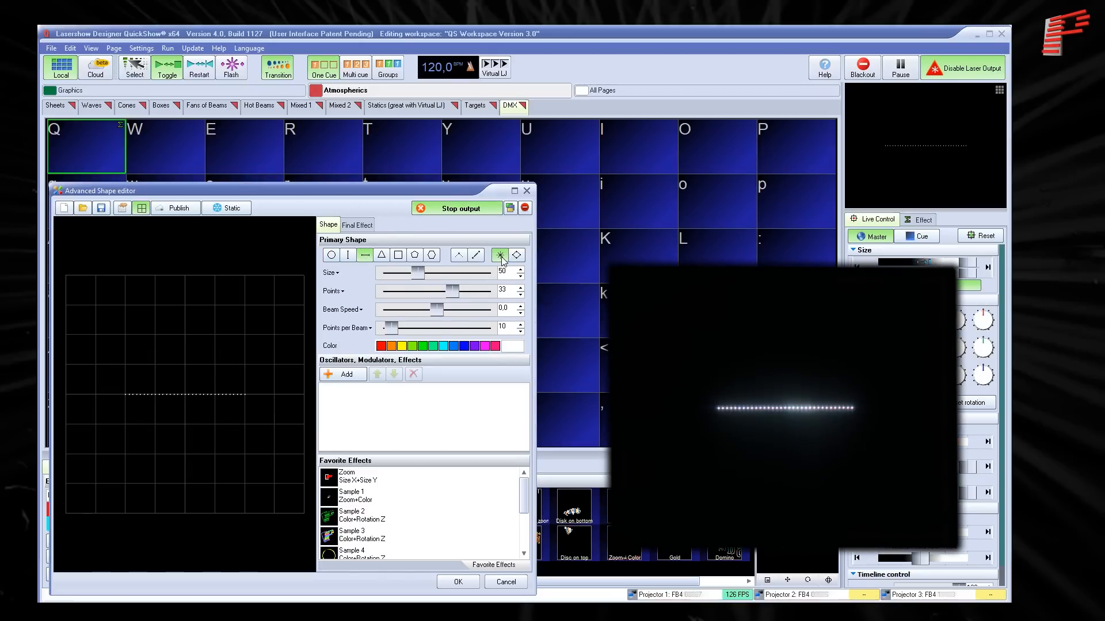
- Set the line's size to 100, its points to 16 and its beam speed to 25
{"action": "double_click", "coordinate": [506, 272]}
{"action": "type", "text": "100"}
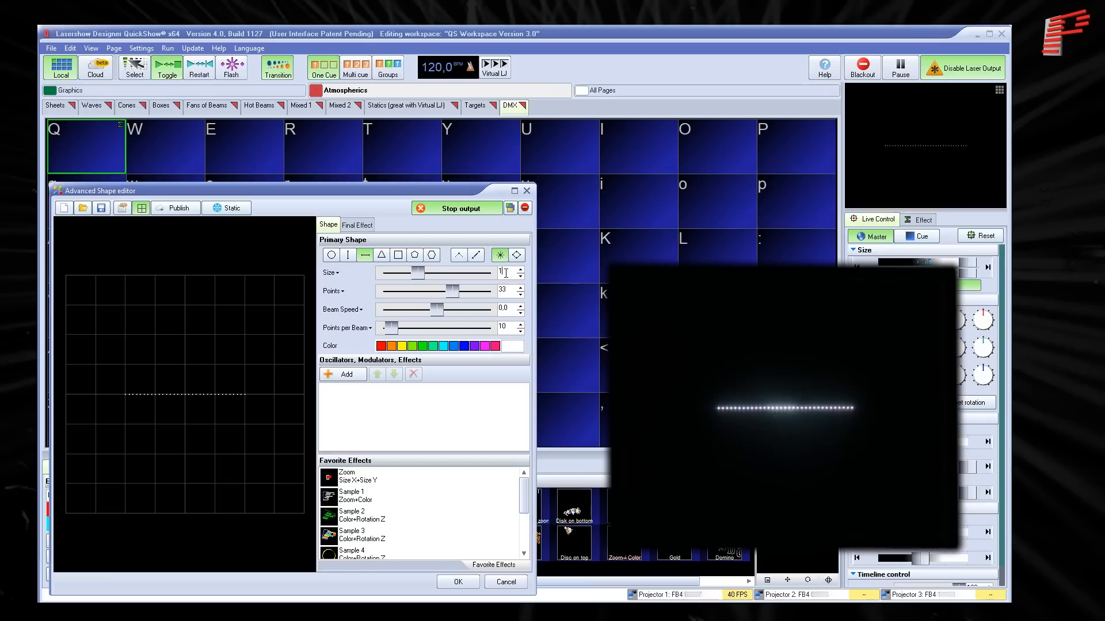
{"action": "key", "text": "Return"}
{"action": "double_click", "coordinate": [508, 287]}
{"action": "type", "text": "16"}
{"action": "key", "text": "Return"}
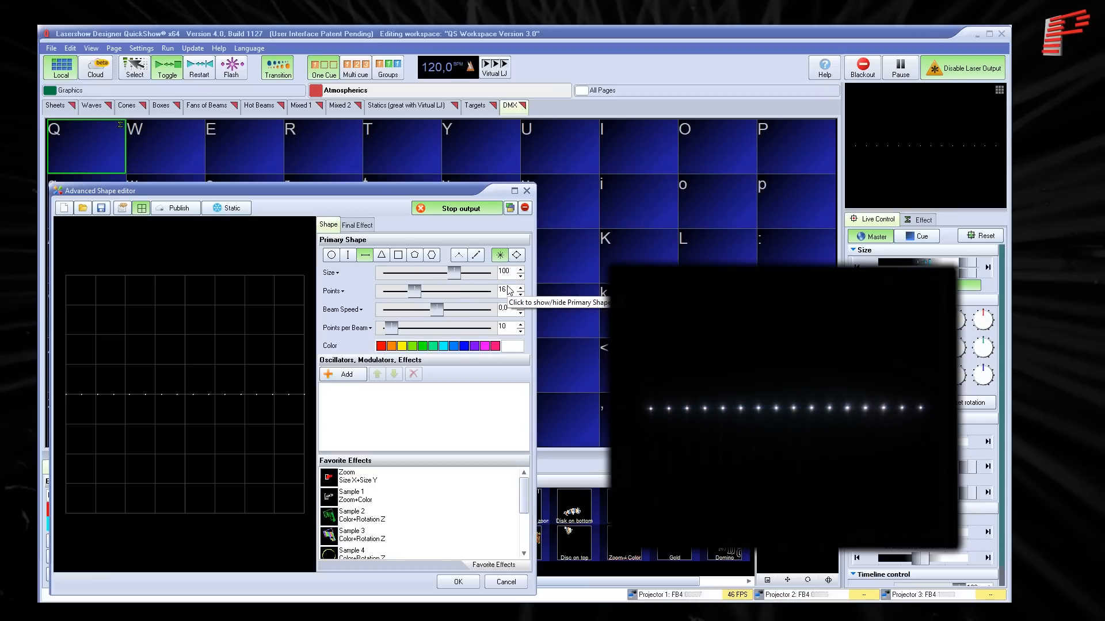
{"action": "double_click", "coordinate": [506, 307]}
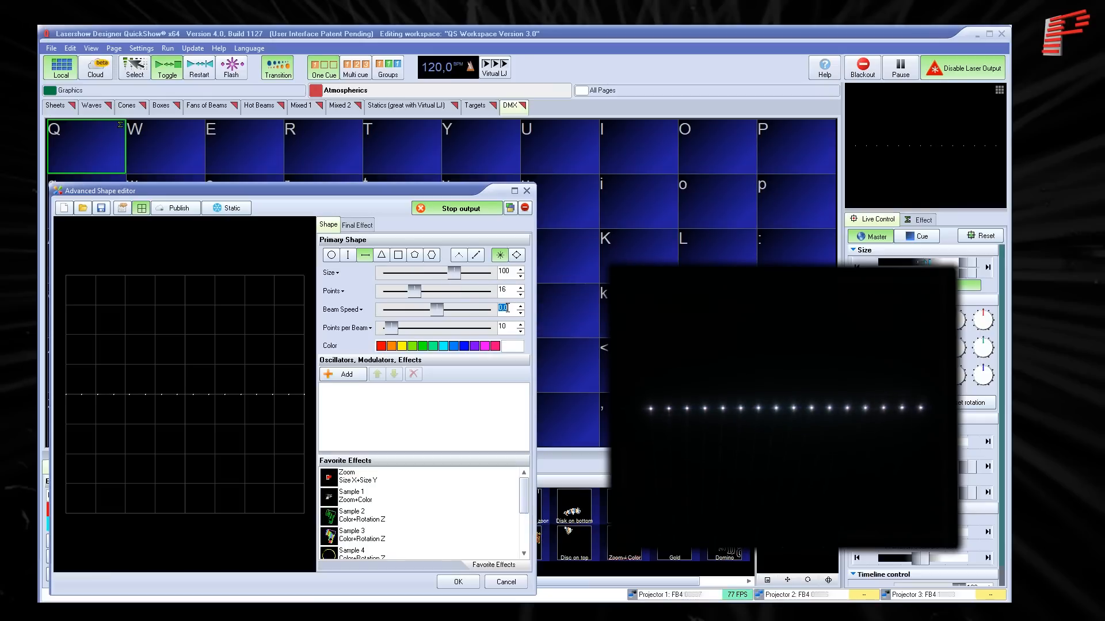
{"action": "type", "text": "25"}
{"action": "key", "text": "Return"}
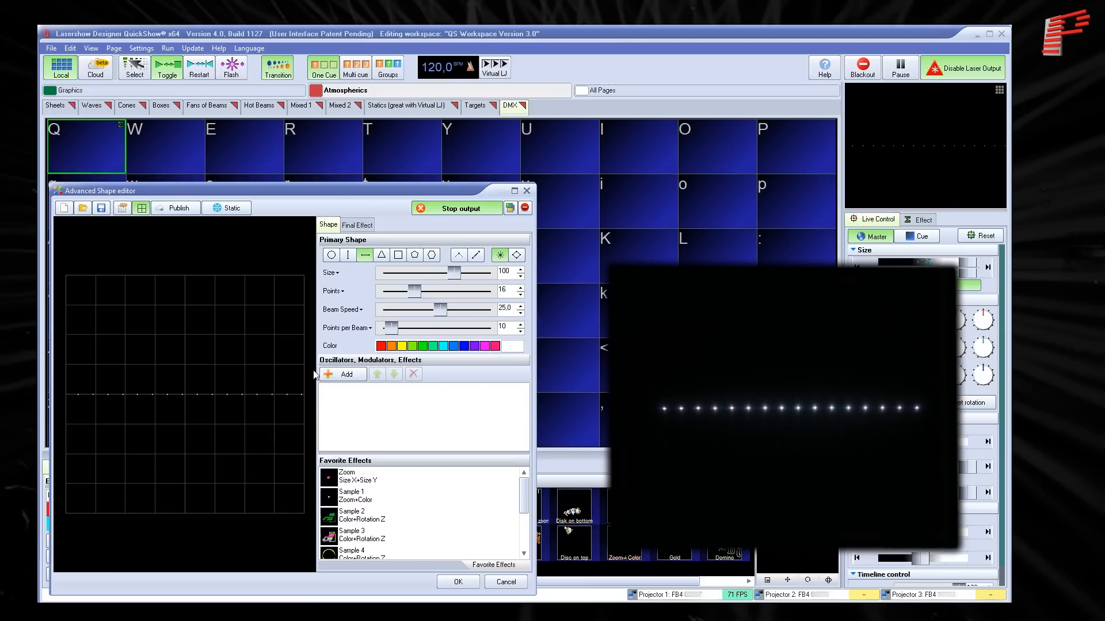
- Add a By Points gradient color effect to the shape and delete its middle green color marker
{"action": "left_click", "coordinate": [346, 375]}
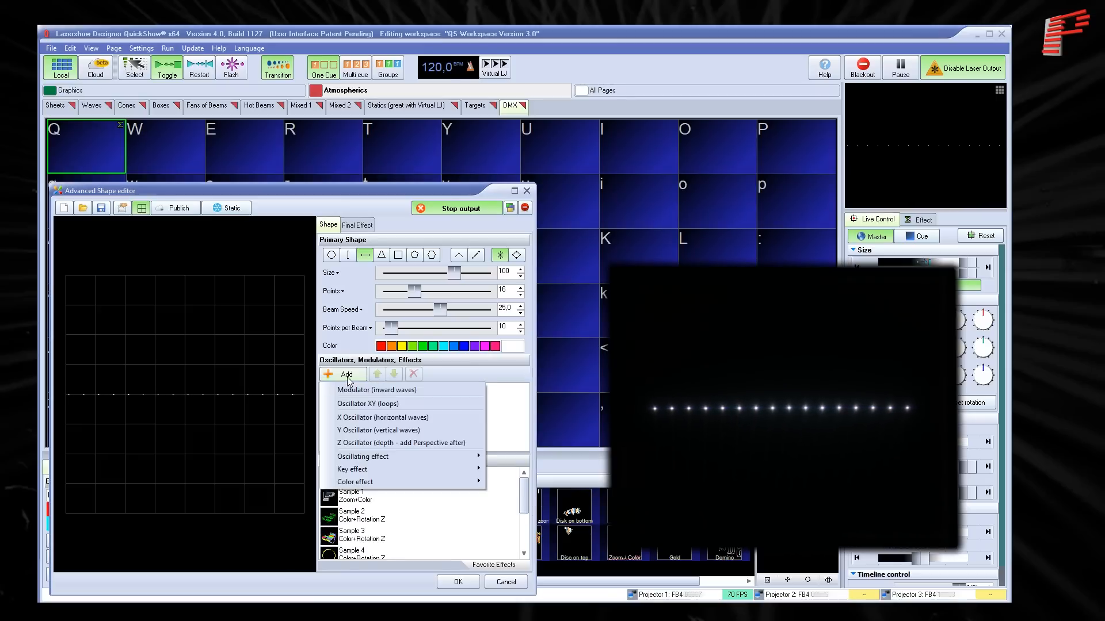
{"action": "mouse_move", "coordinate": [460, 482]}
{"action": "left_click", "coordinate": [502, 482]}
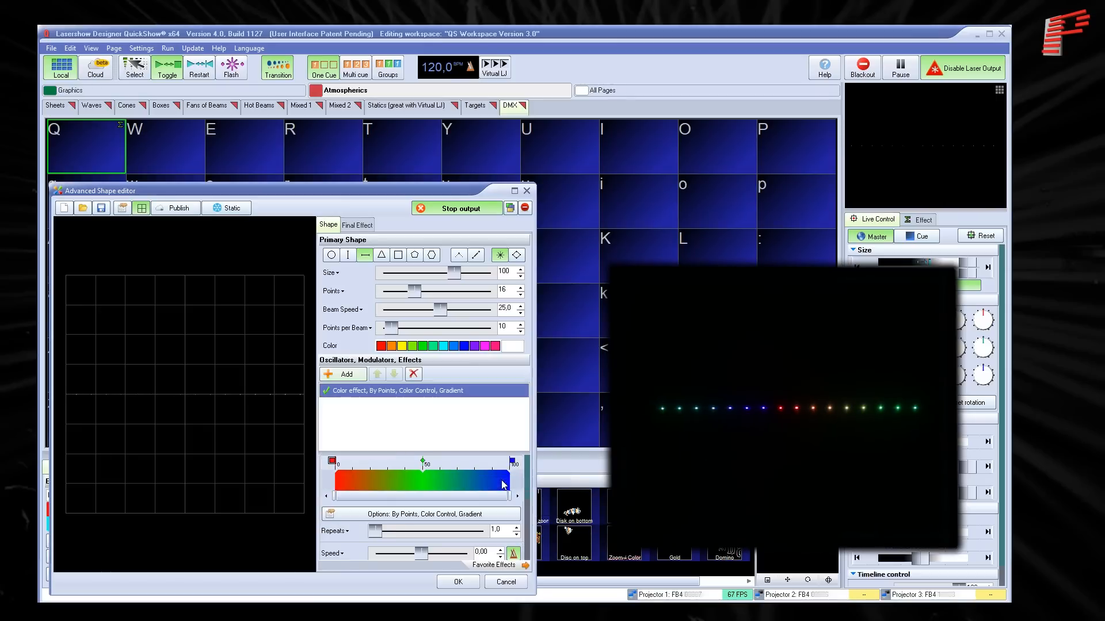
{"action": "right_click", "coordinate": [424, 463]}
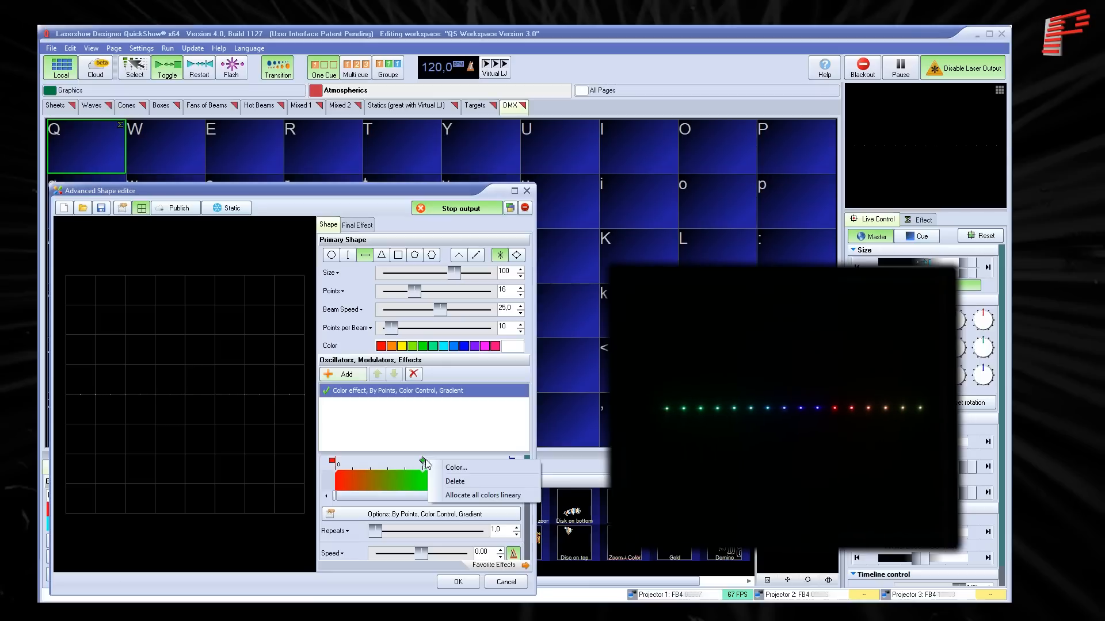
{"action": "left_click", "coordinate": [455, 476]}
- Change the gradient's red start color to cyan and set the color effect to By Radius
{"action": "double_click", "coordinate": [332, 461]}
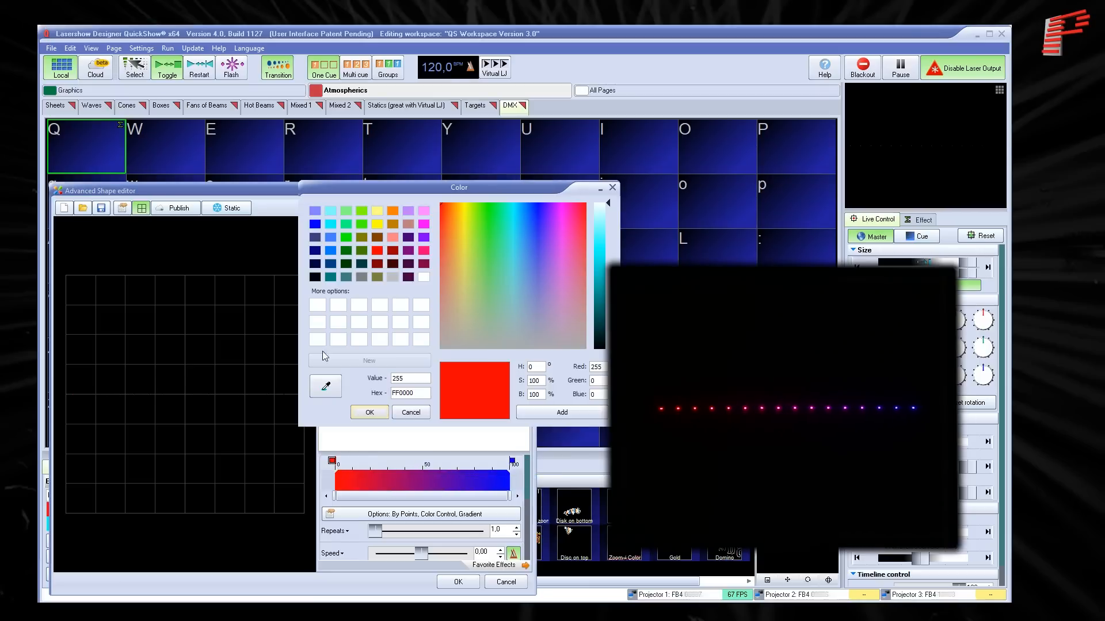
{"action": "left_click", "coordinate": [330, 225]}
{"action": "left_click", "coordinate": [369, 413]}
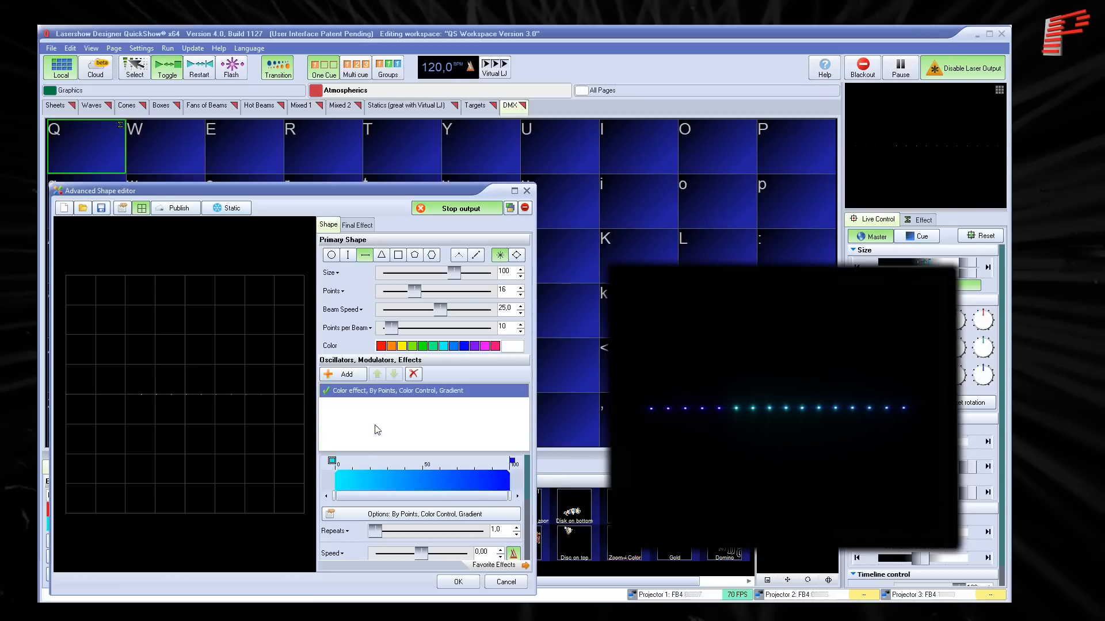
{"action": "left_click", "coordinate": [366, 519]}
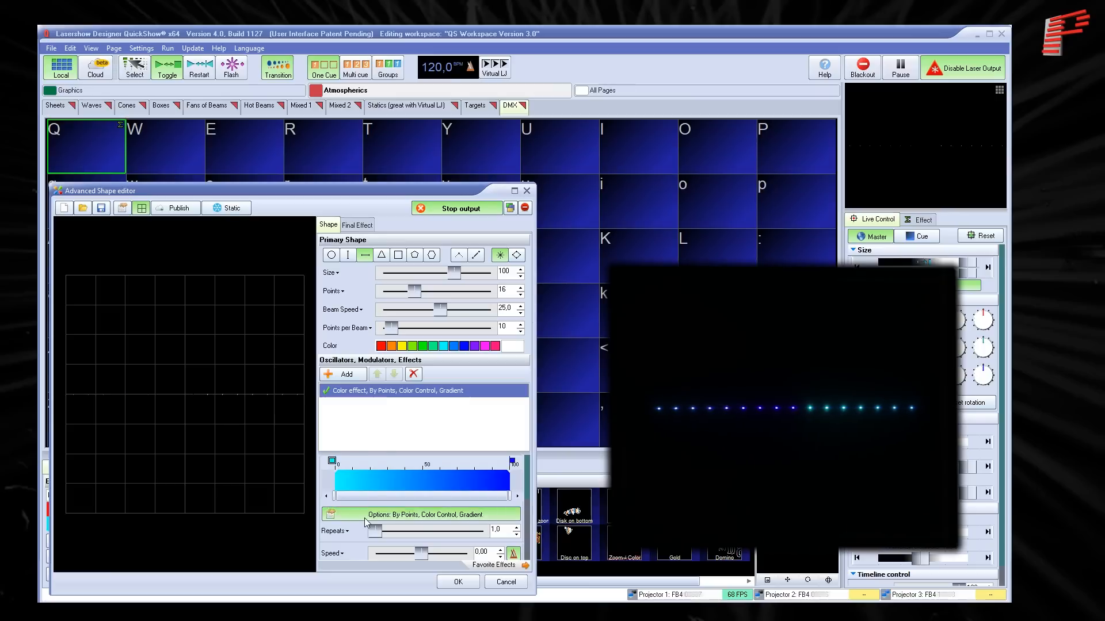
{"action": "left_click", "coordinate": [369, 463]}
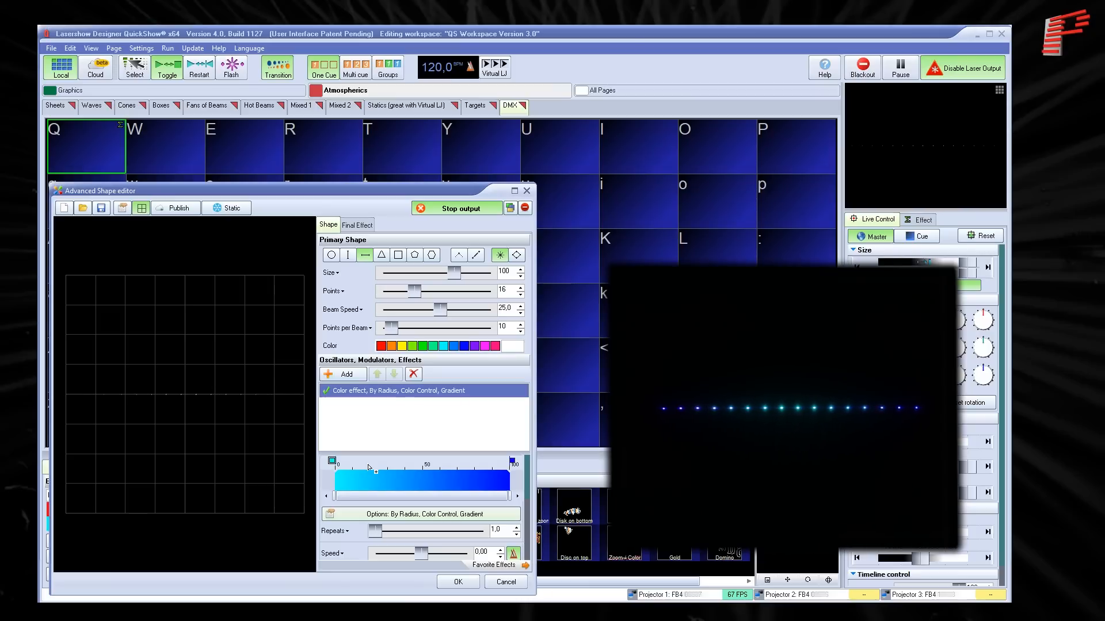
- Add a Wave X to Y oscillating effect, save the shape to cue Q and stop its playback
{"action": "left_click", "coordinate": [344, 374]}
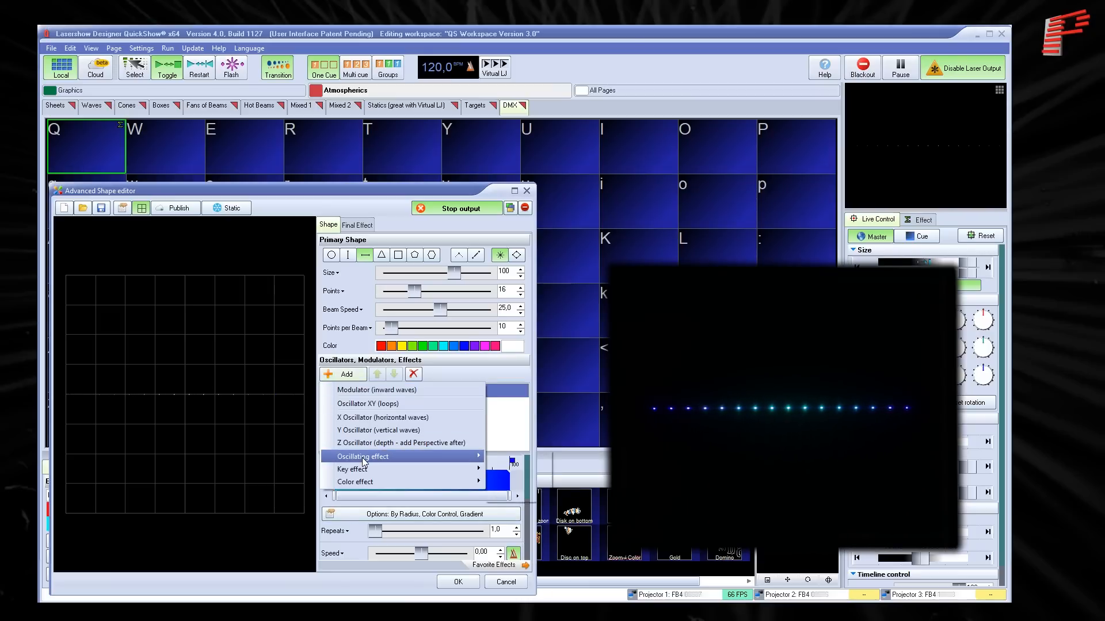
{"action": "mouse_move", "coordinate": [375, 460]}
{"action": "mouse_move", "coordinate": [520, 484]}
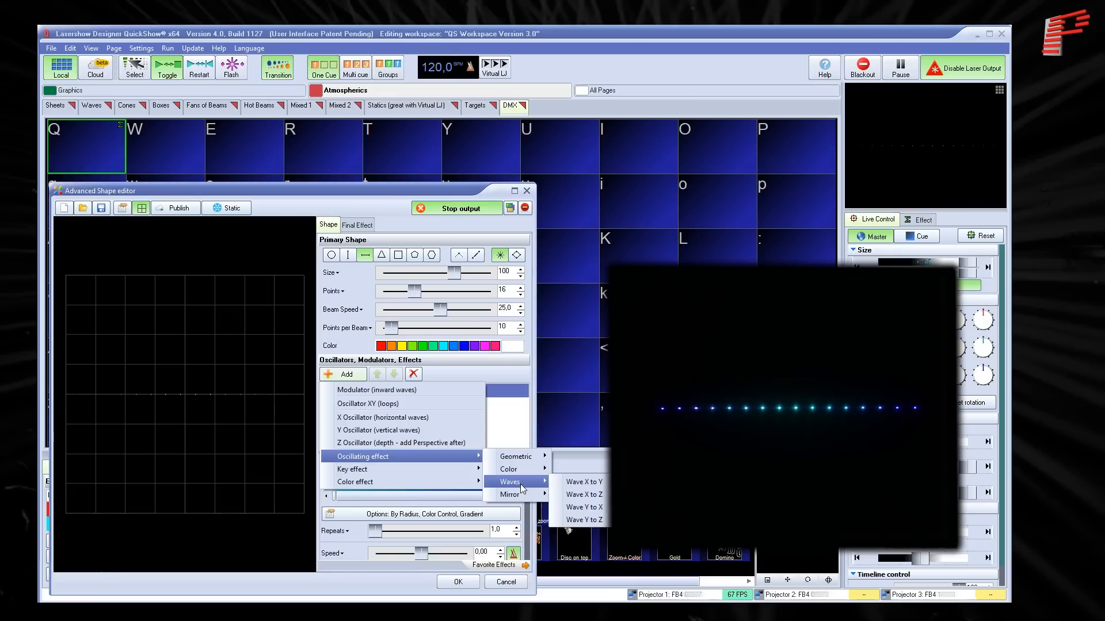
{"action": "left_click", "coordinate": [574, 483]}
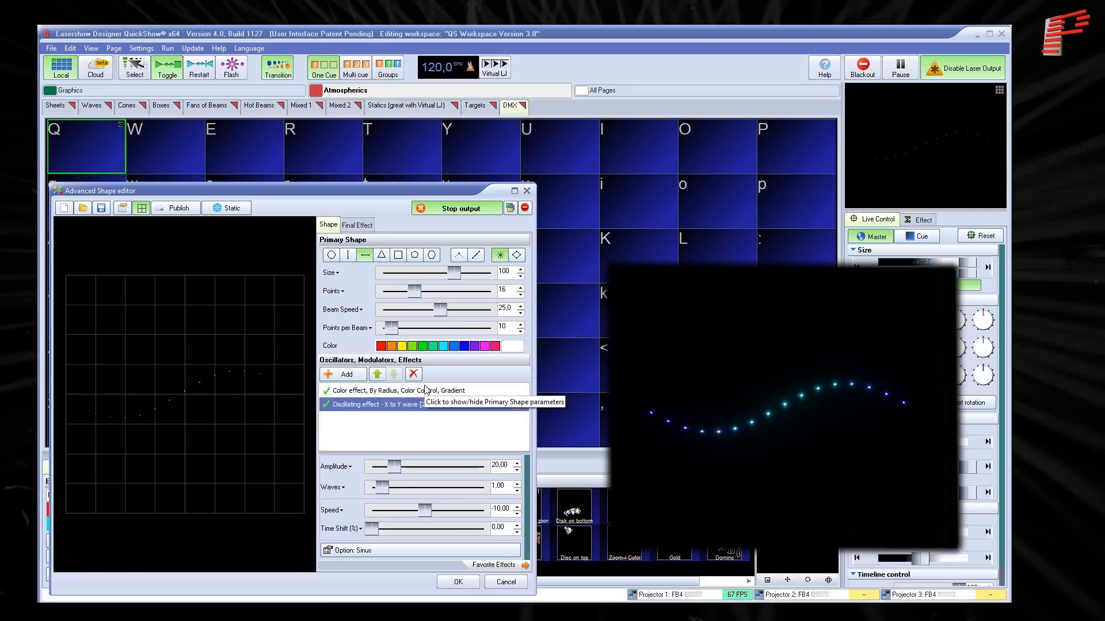
{"action": "left_click", "coordinate": [458, 582]}
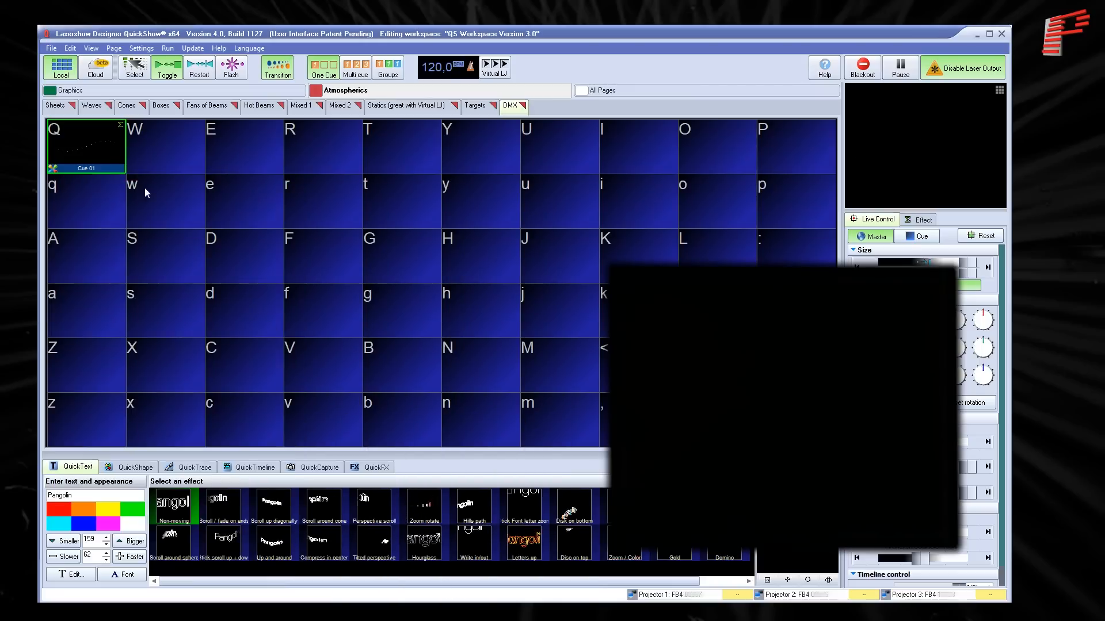
{"action": "left_click", "coordinate": [92, 149]}
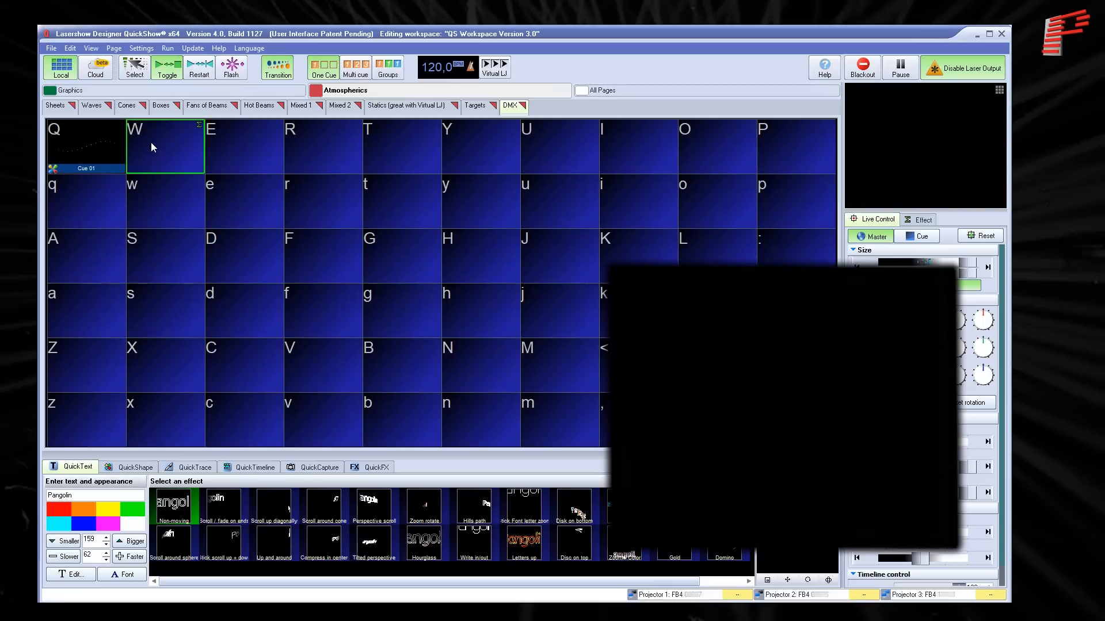
- Create a new parametric image in cue W and choose Line as its shape
{"action": "right_click", "coordinate": [152, 144]}
{"action": "mouse_move", "coordinate": [242, 150]}
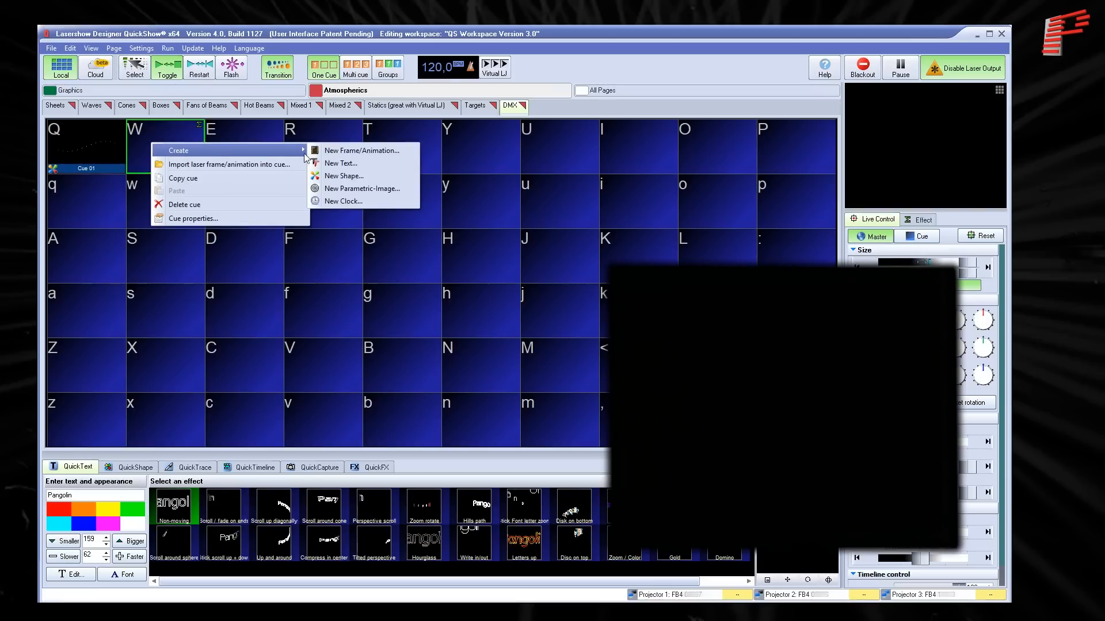
{"action": "left_click", "coordinate": [353, 191]}
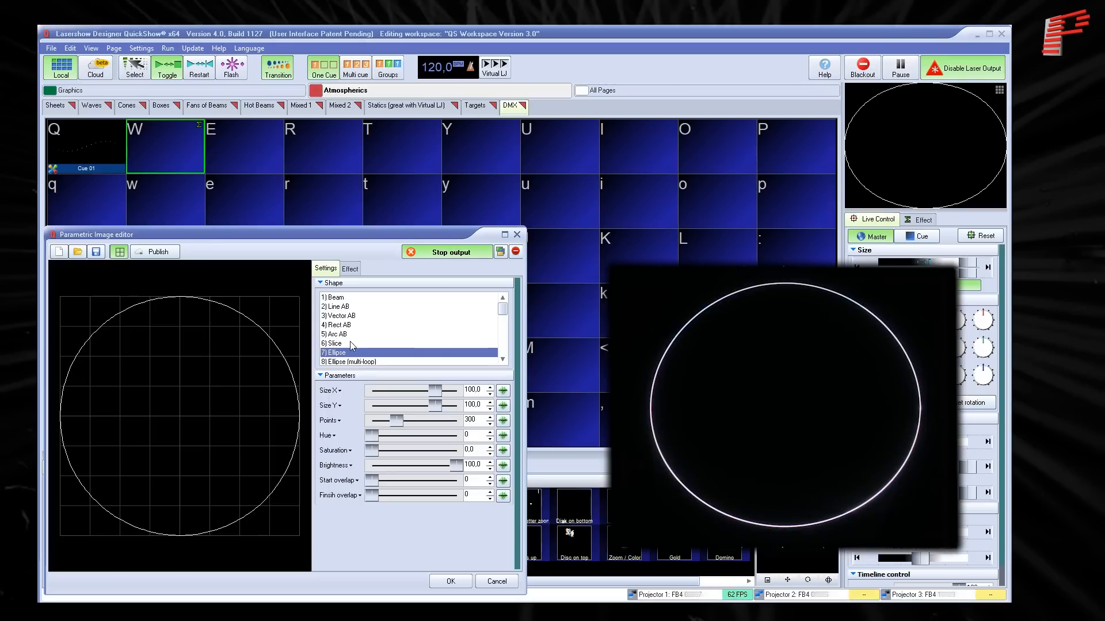
{"action": "scroll", "coordinate": [352, 344], "scroll_direction": "down", "scroll_amount": 1}
{"action": "left_click", "coordinate": [346, 347]}
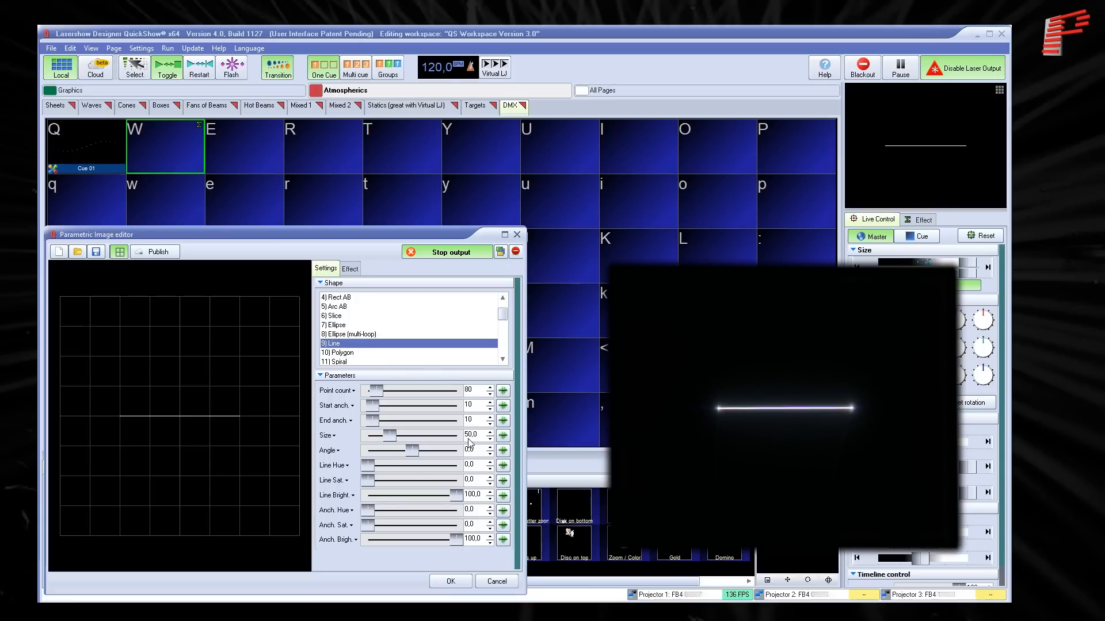
- Set the parametric line's size to 25 and its line saturation to 100
{"action": "type", "text": "25"}
{"action": "key", "text": "Return"}
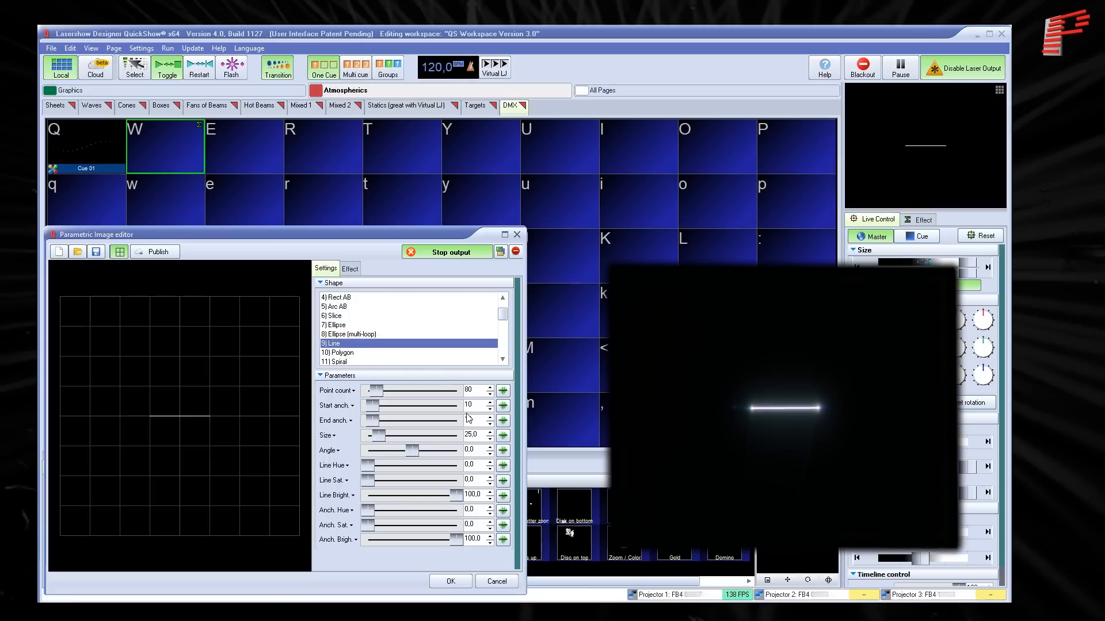
{"action": "left_click_drag", "start_coordinate": [370, 483], "coordinate": [470, 489]}
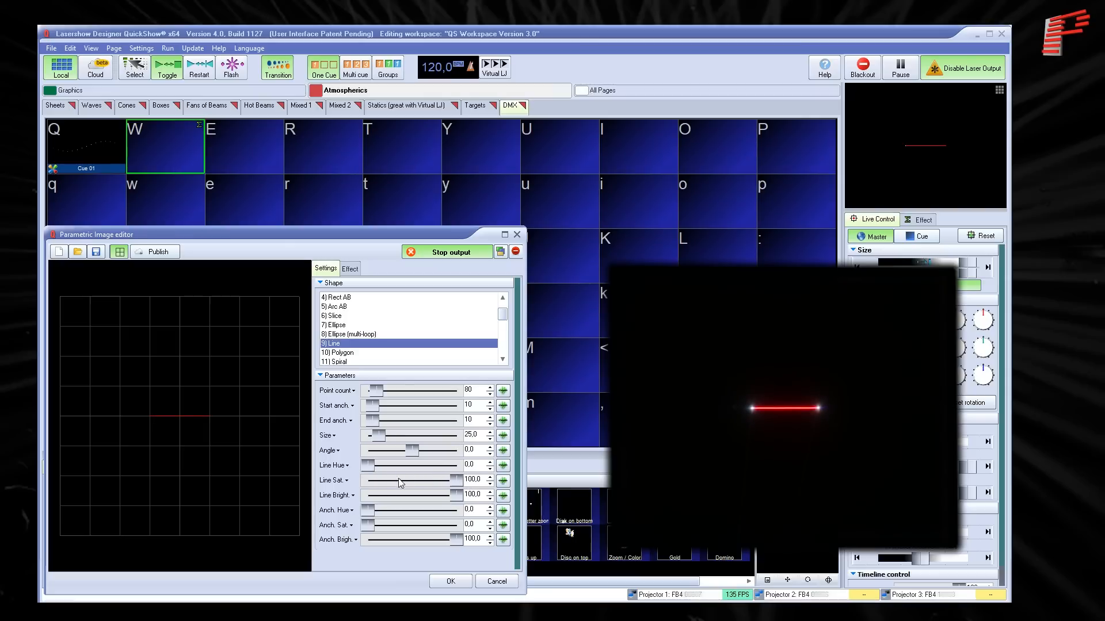
{"action": "mouse_move", "coordinate": [364, 465]}
{"action": "left_mouse_down"}
{"action": "mouse_move", "coordinate": [406, 464]}
{"action": "mouse_move", "coordinate": [353, 469]}
{"action": "left_mouse_up"}
{"action": "left_click_drag", "start_coordinate": [410, 529], "coordinate": [443, 535]}
{"action": "mouse_move", "coordinate": [370, 512]}
{"action": "left_mouse_down"}
{"action": "mouse_move", "coordinate": [442, 521]}
{"action": "mouse_move", "coordinate": [361, 524]}
{"action": "left_mouse_up"}
- Add a Roto Clone key effect to the parametric line with 3 copies and Base X at -50
{"action": "left_click", "coordinate": [350, 269]}
{"action": "left_click", "coordinate": [344, 287]}
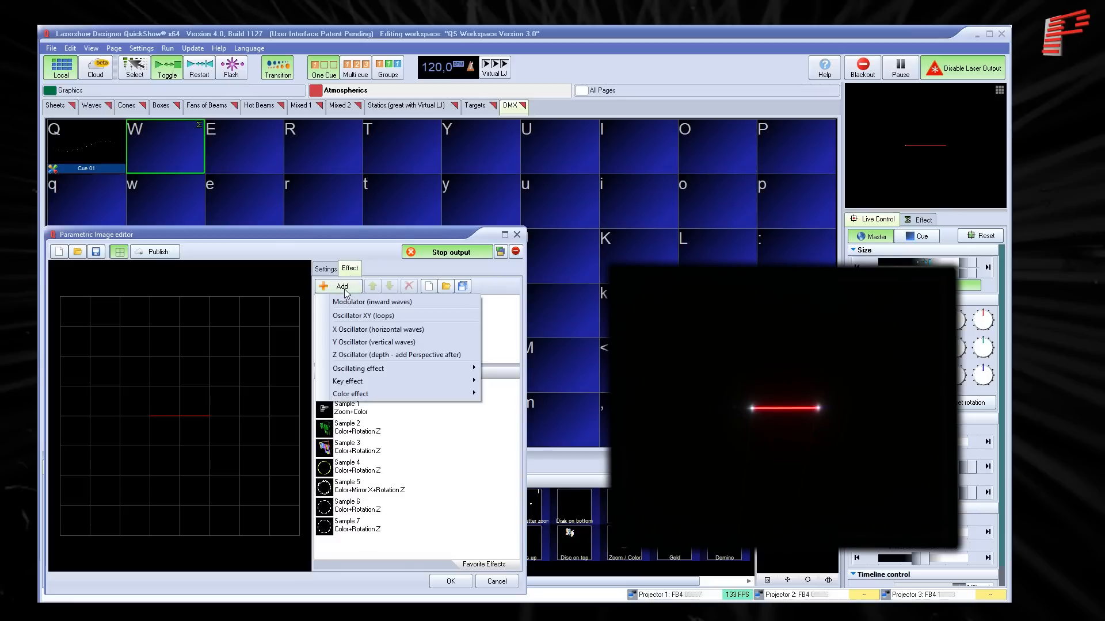
{"action": "mouse_move", "coordinate": [473, 382]}
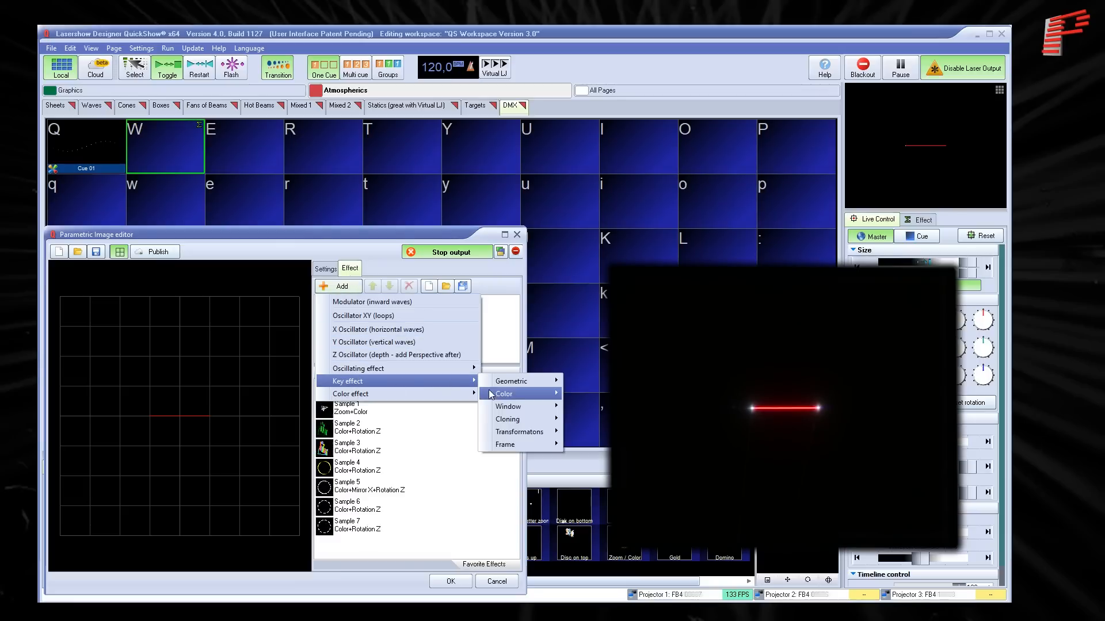
{"action": "mouse_move", "coordinate": [507, 418]}
{"action": "left_click", "coordinate": [592, 432]}
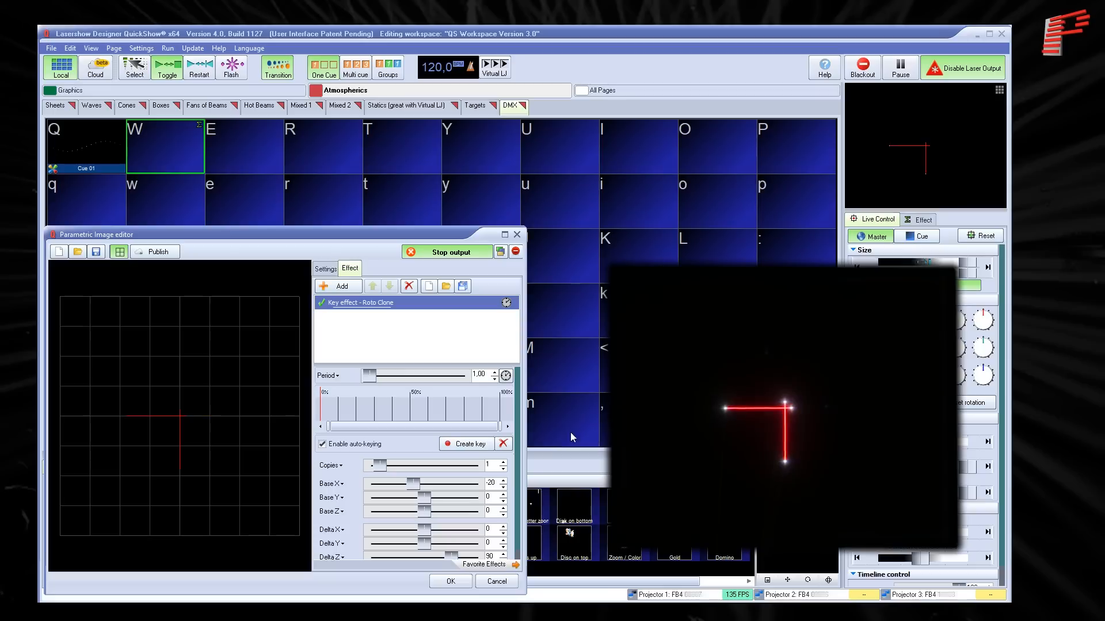
{"action": "scroll", "coordinate": [494, 466], "scroll_direction": "up", "scroll_amount": 2}
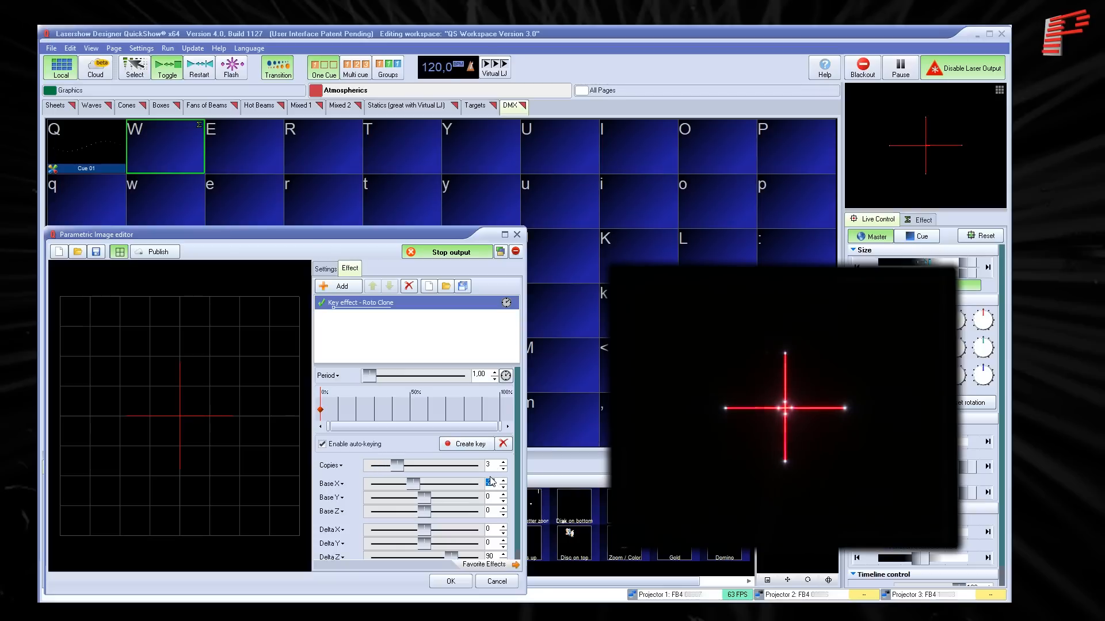
{"action": "scroll", "coordinate": [492, 481], "scroll_direction": "down", "scroll_amount": 3}
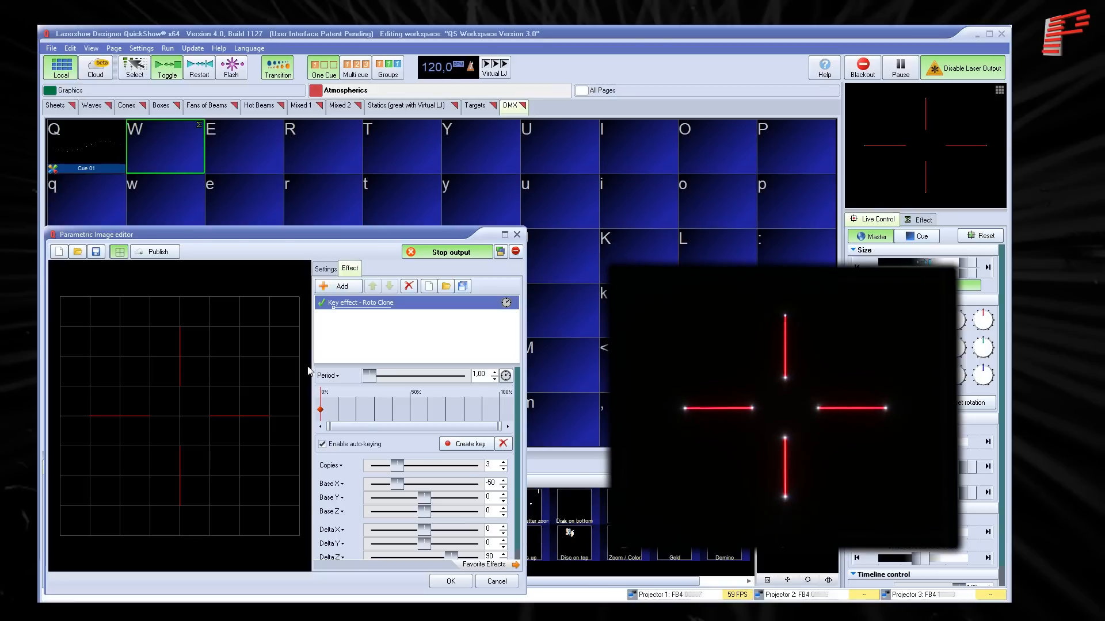
- Add a Rotation Z oscillating effect with start 0, finish 360 and a time of 8 beats
{"action": "left_click", "coordinate": [334, 290]}
{"action": "mouse_move", "coordinate": [468, 369]}
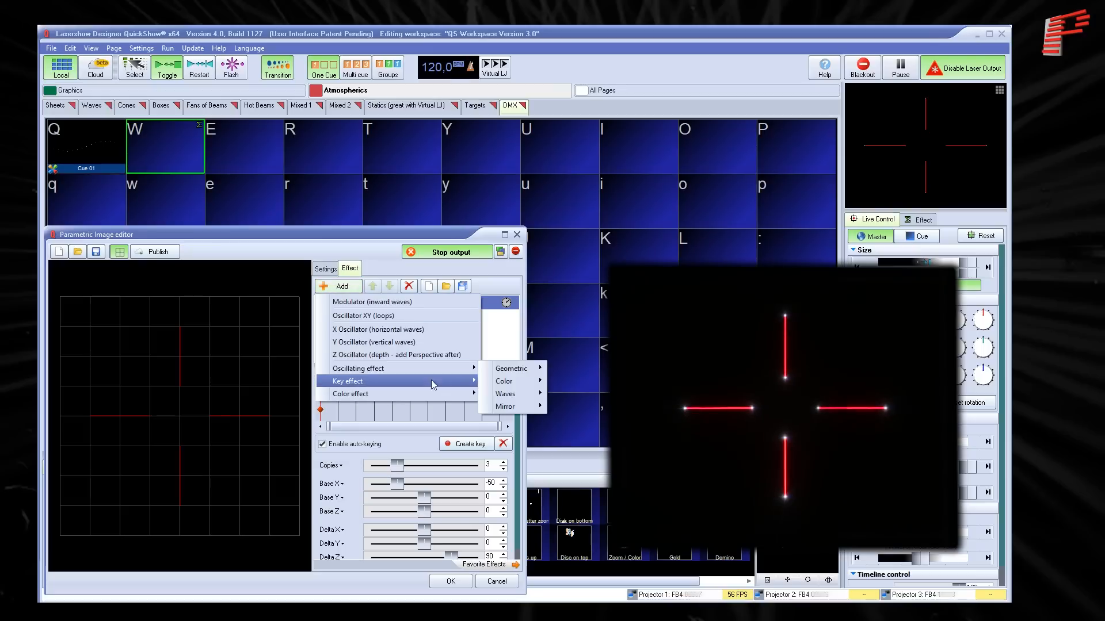
{"action": "mouse_move", "coordinate": [506, 371]}
{"action": "left_click", "coordinate": [575, 439]}
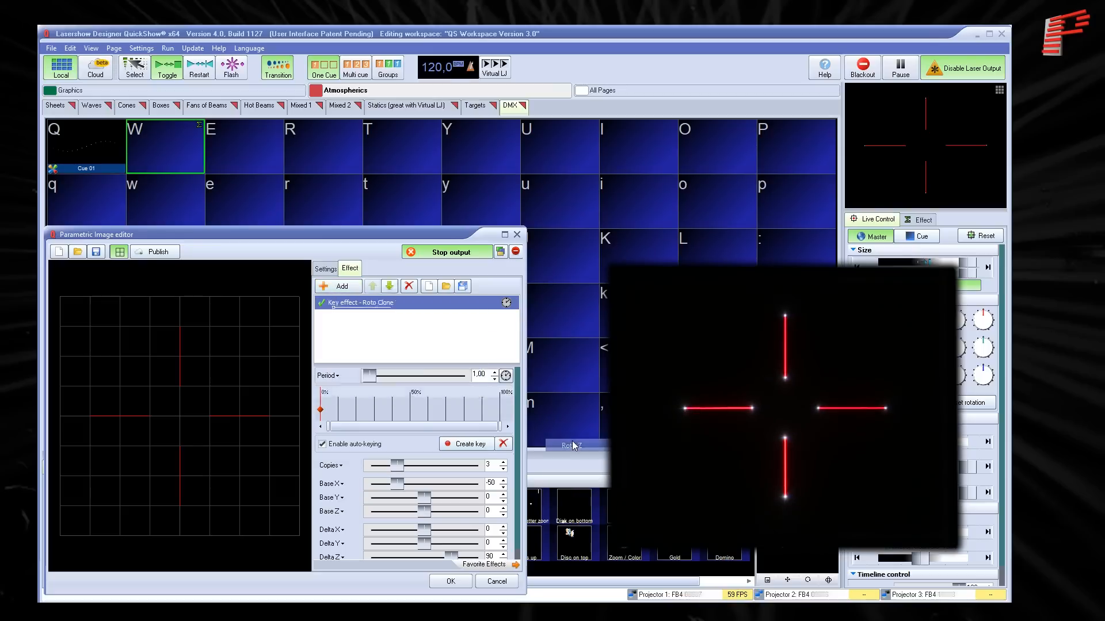
{"action": "double_click", "coordinate": [490, 378]}
{"action": "type", "text": "0"}
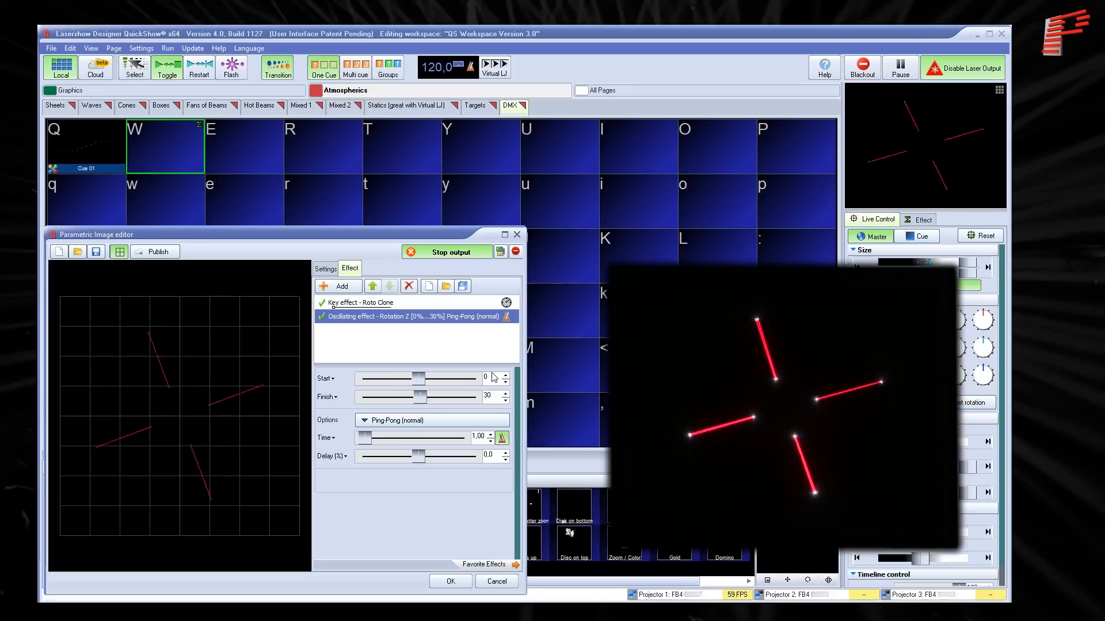
{"action": "double_click", "coordinate": [491, 396]}
{"action": "type", "text": "360"}
{"action": "double_click", "coordinate": [478, 436]}
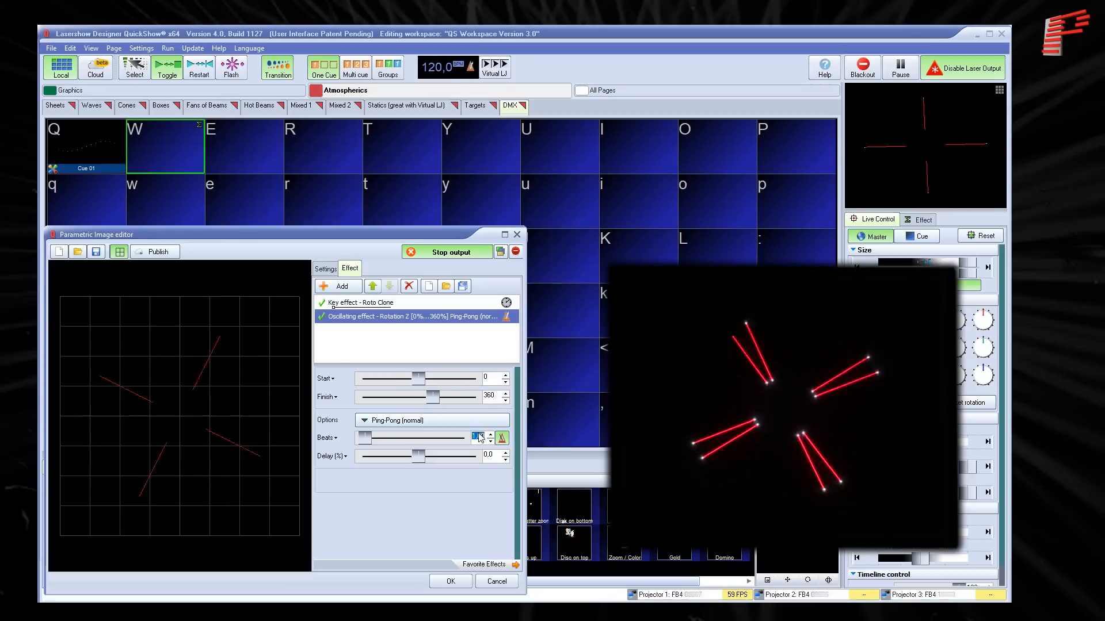
{"action": "type", "text": "8"}
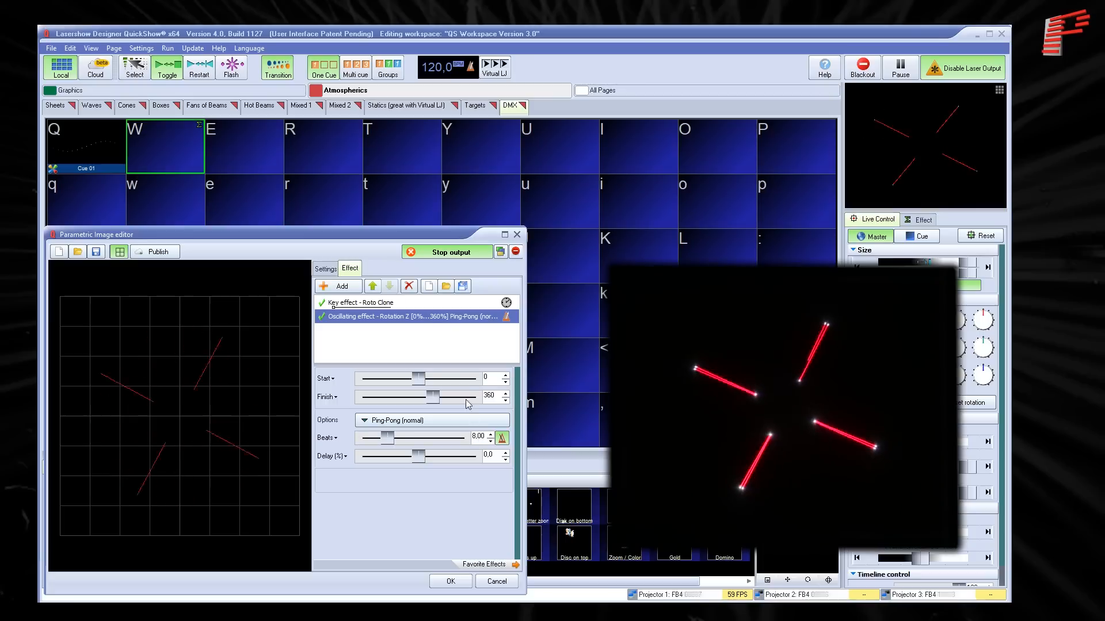
- Duplicate the Rotation Z effect and move one copy above the Roto Clone effect
{"action": "right_click", "coordinate": [429, 320]}
{"action": "left_click", "coordinate": [446, 323]}
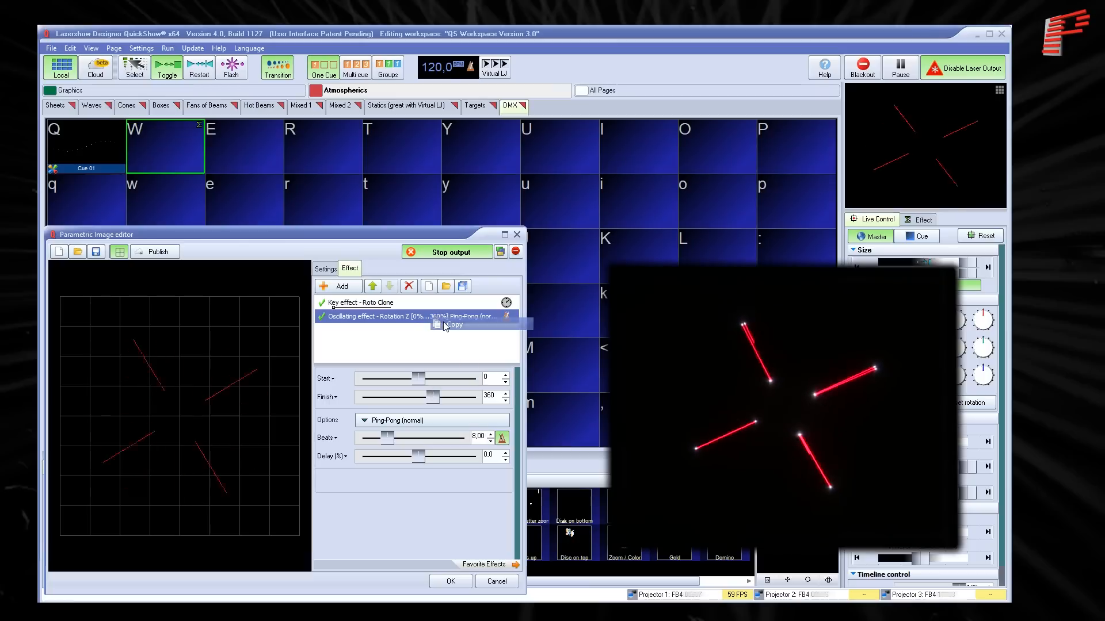
{"action": "right_click", "coordinate": [374, 339]}
{"action": "left_click", "coordinate": [403, 371]}
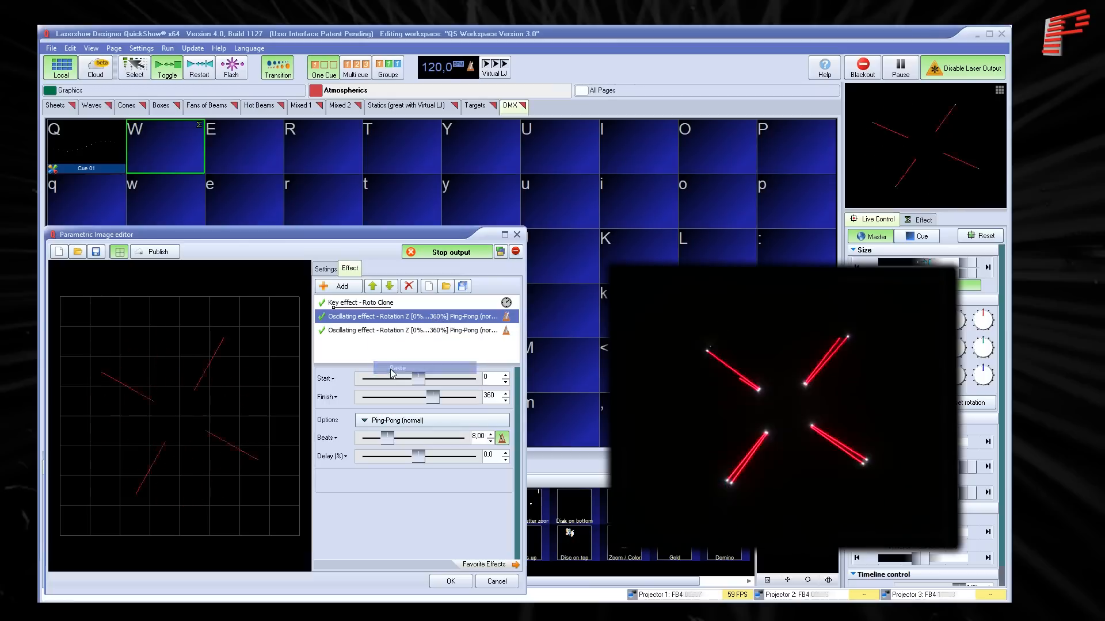
{"action": "left_click", "coordinate": [373, 286]}
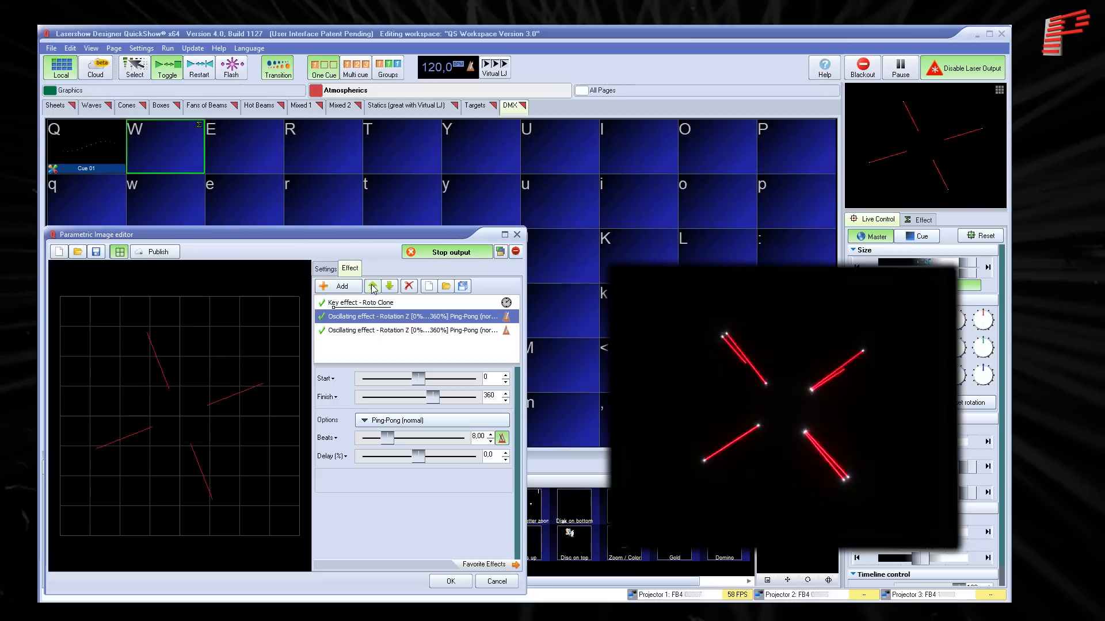
{"action": "left_click", "coordinate": [373, 286]}
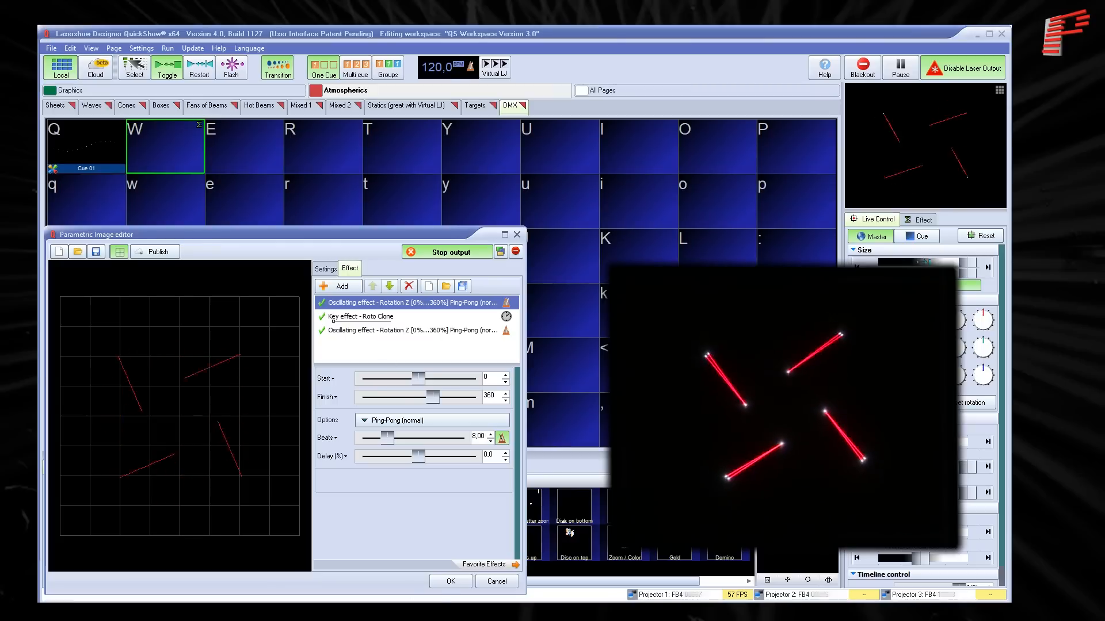
- Save the parametric image to cue W and stop its playback
{"action": "left_click", "coordinate": [451, 581]}
{"action": "left_click", "coordinate": [185, 156]}
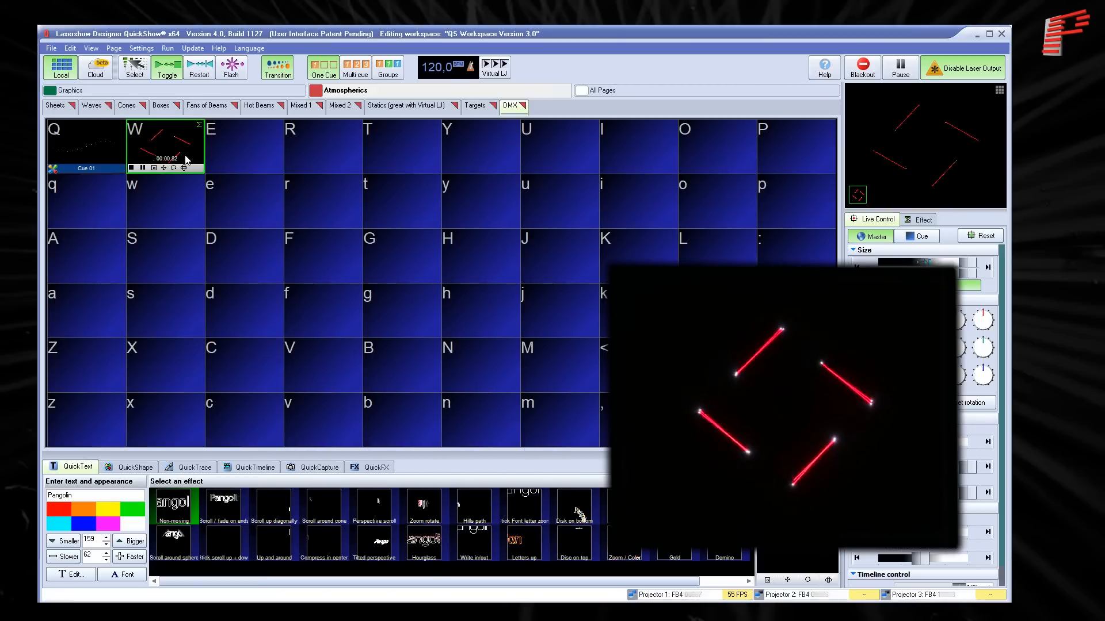
{"action": "left_click", "coordinate": [185, 155]}
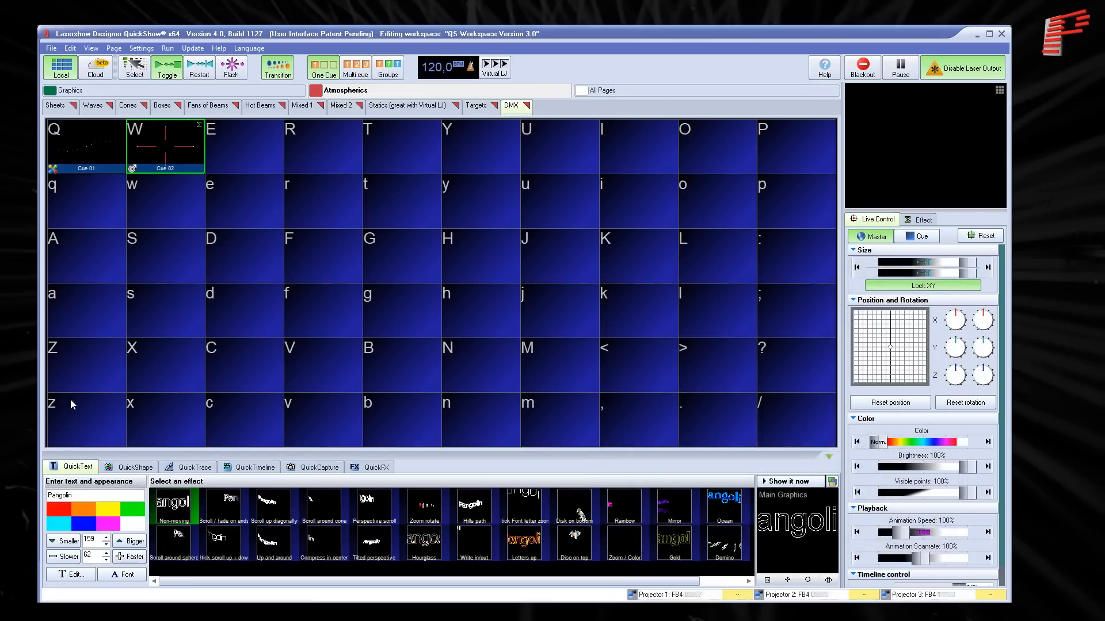
- Trace ma-lighting-logo.png with QuickTrace, place the result in cue E and stop its playback
{"action": "left_click", "coordinate": [195, 469]}
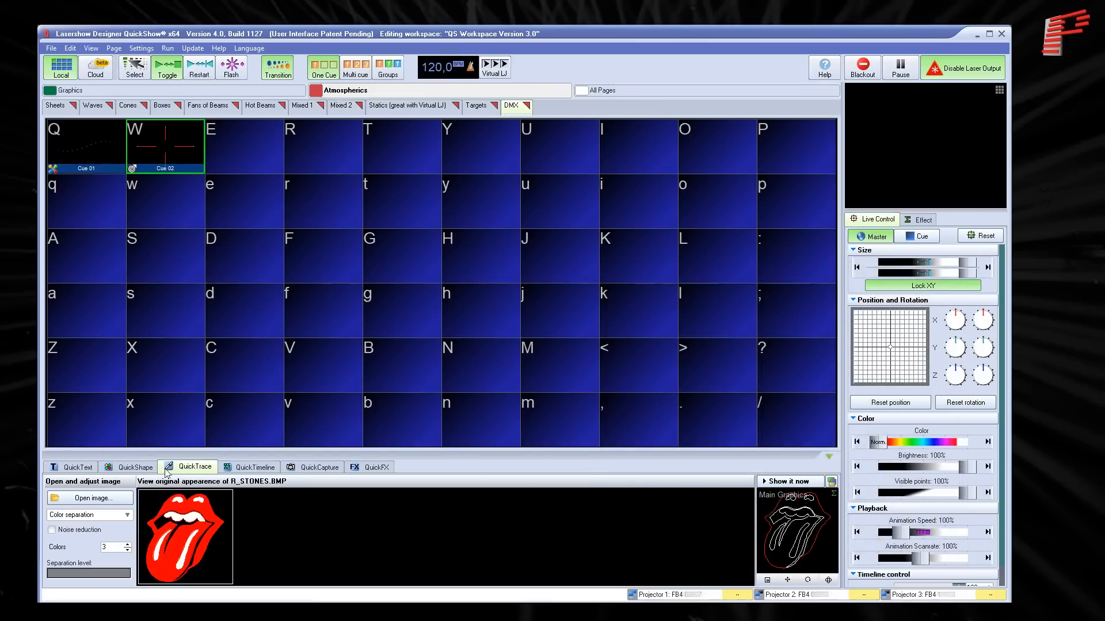
{"action": "left_click", "coordinate": [111, 500]}
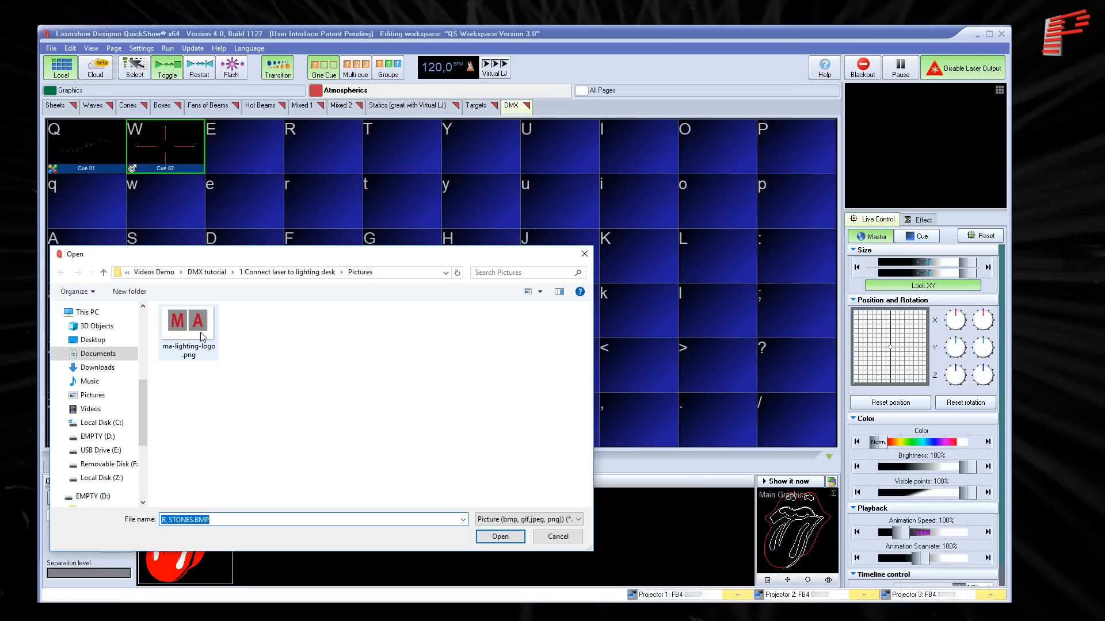
{"action": "left_click", "coordinate": [207, 337]}
{"action": "left_click", "coordinate": [509, 536]}
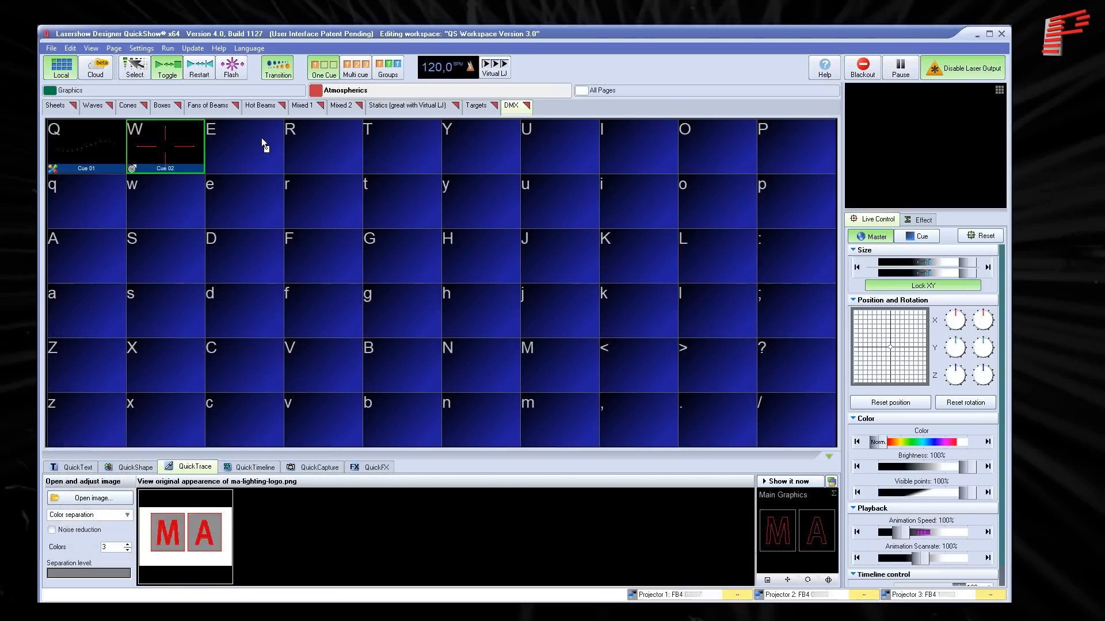
{"action": "left_click_drag", "start_coordinate": [262, 138], "coordinate": [250, 136]}
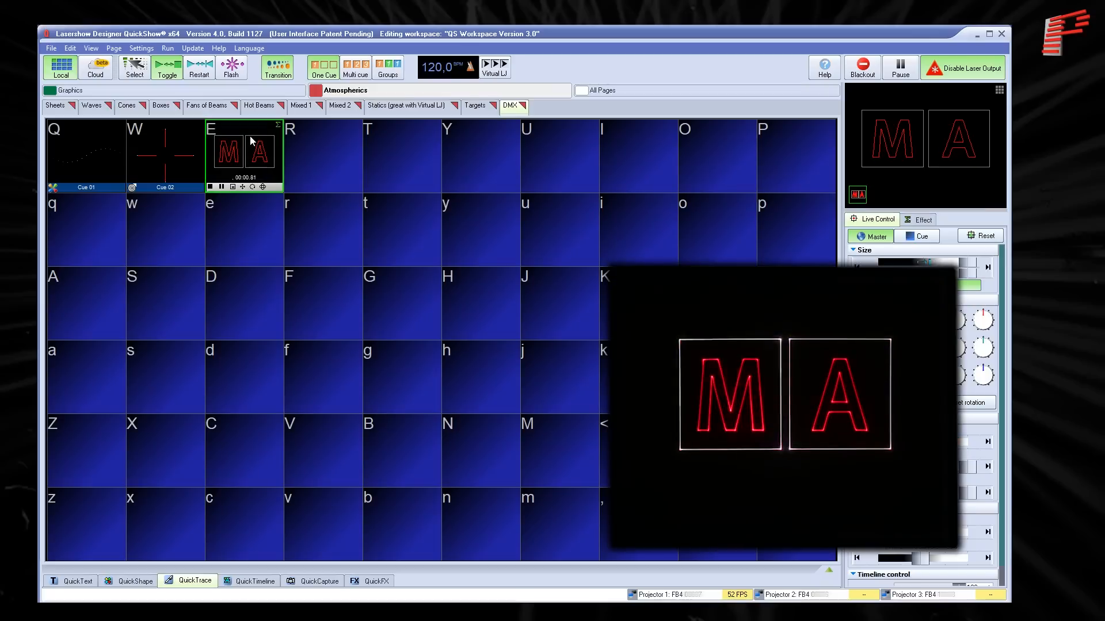
{"action": "left_click", "coordinate": [251, 141]}
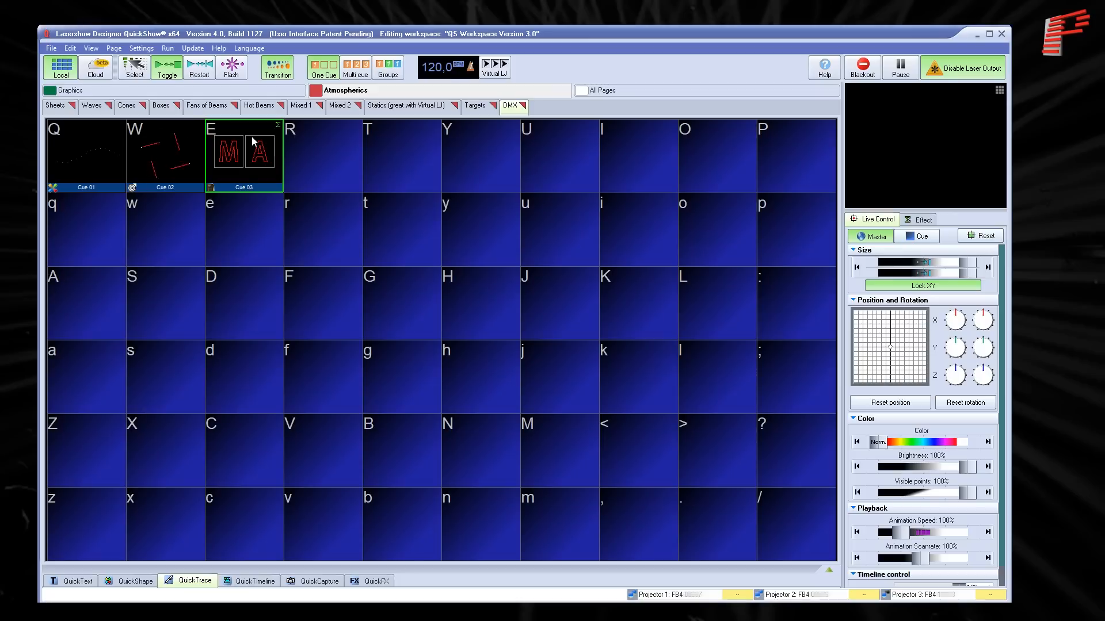
- Open the export properties of the MA logo cue
{"action": "right_click", "coordinate": [253, 141]}
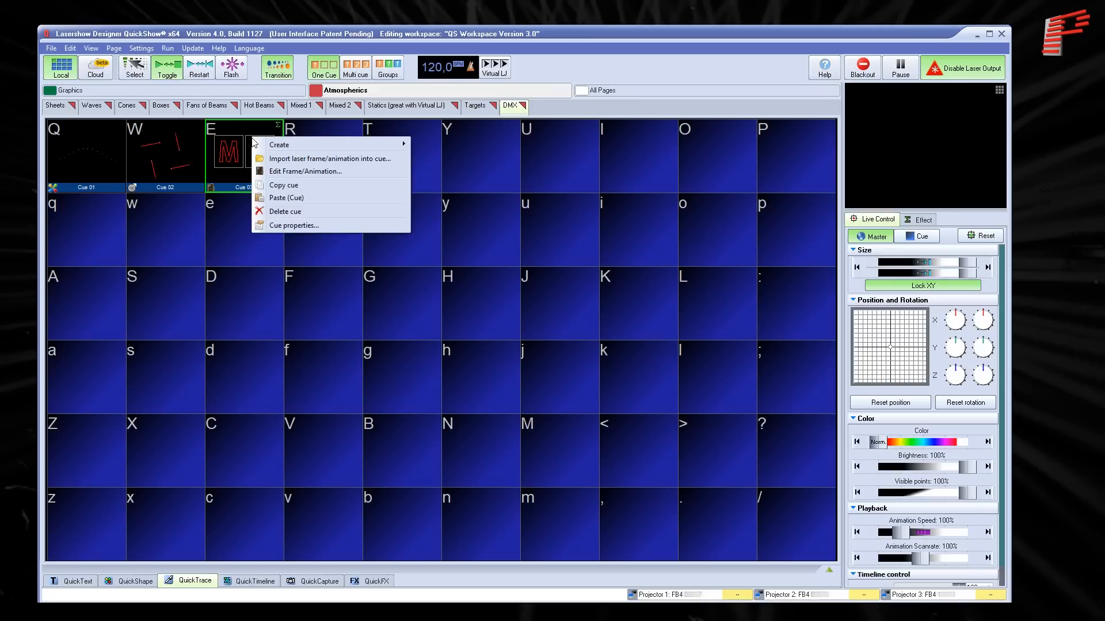
{"action": "left_click", "coordinate": [287, 226]}
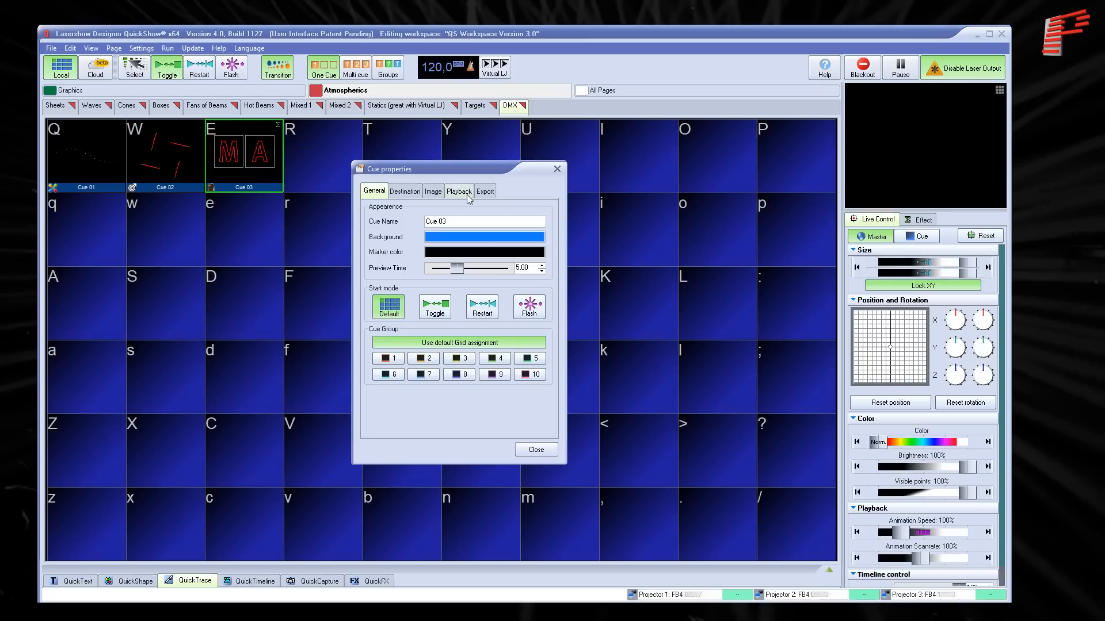
{"action": "left_click", "coordinate": [485, 191]}
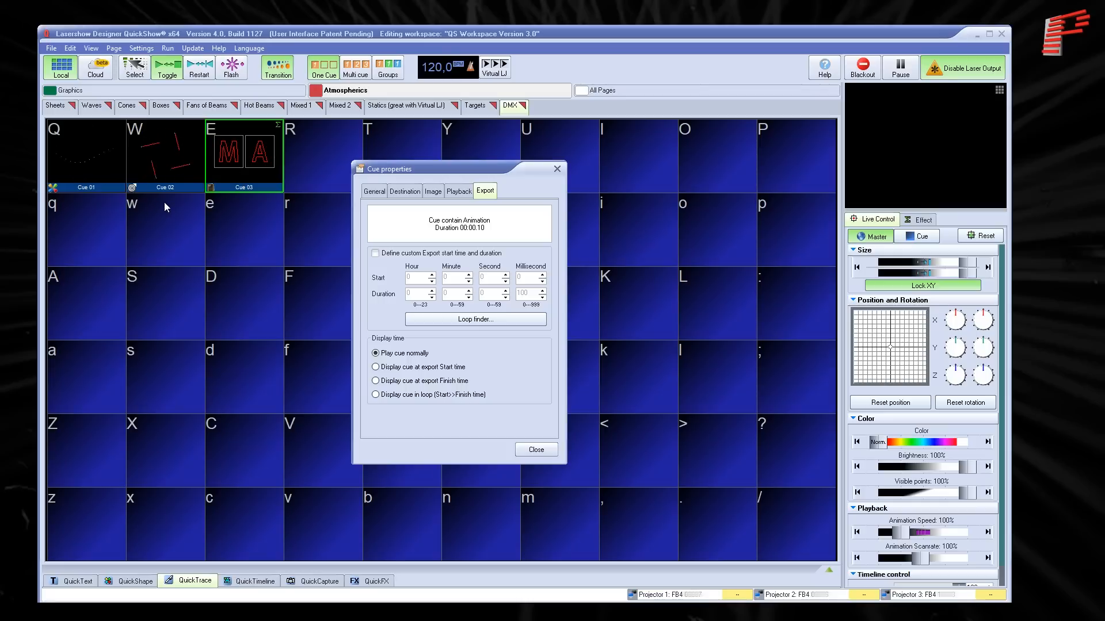
- Try defining a custom export start time and duration for the logo cue by adjusting the duration's minutes
{"action": "left_click", "coordinate": [393, 254]}
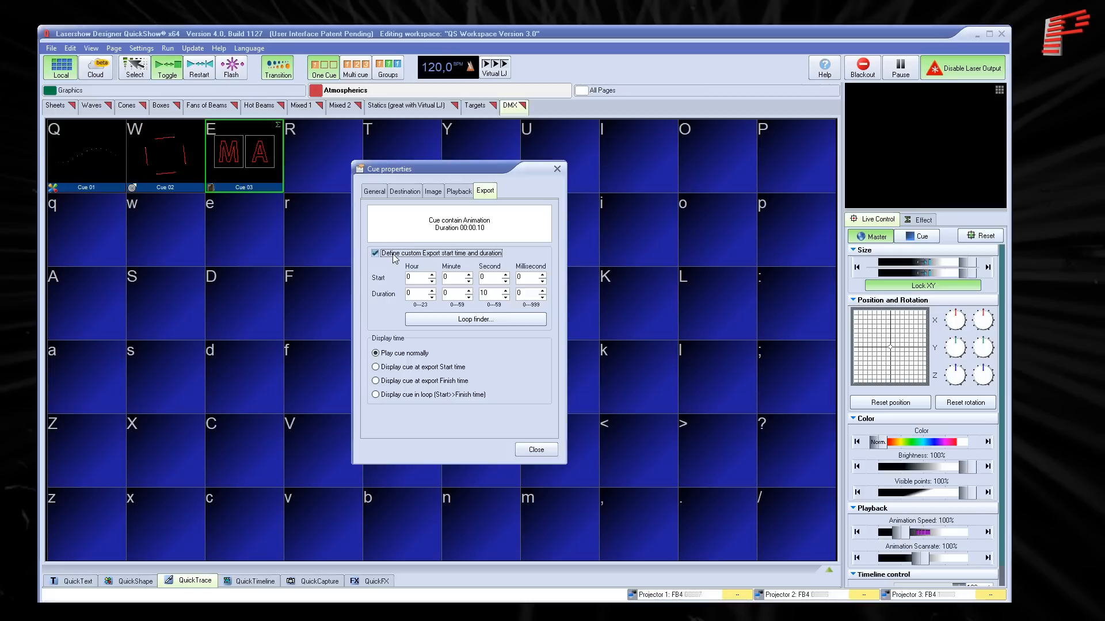
{"action": "left_click", "coordinate": [469, 291]}
{"action": "left_click", "coordinate": [469, 290]}
{"action": "left_click", "coordinate": [469, 291]}
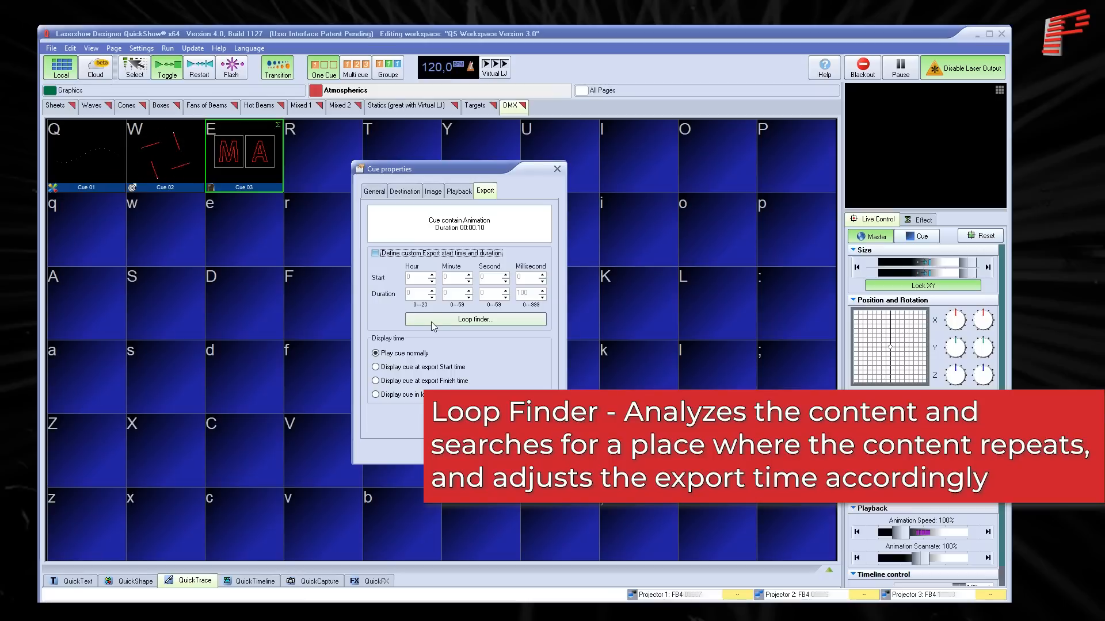
- Run Loop finder on all cues of the current page with processed cues marked, and close the cue properties
{"action": "left_click", "coordinate": [431, 324]}
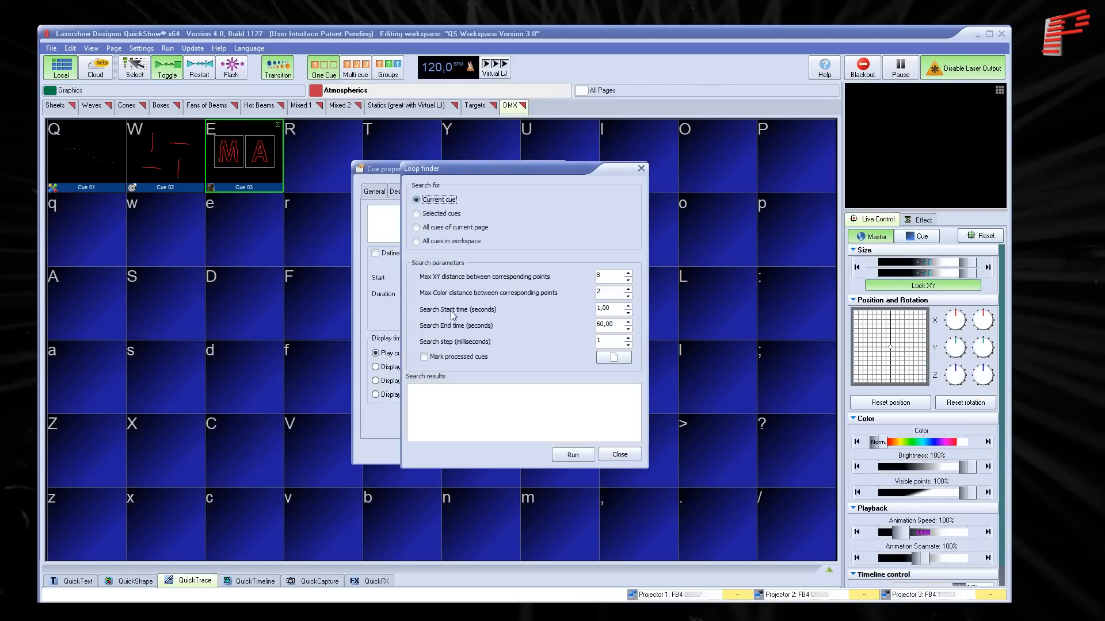
{"action": "left_click", "coordinate": [451, 230]}
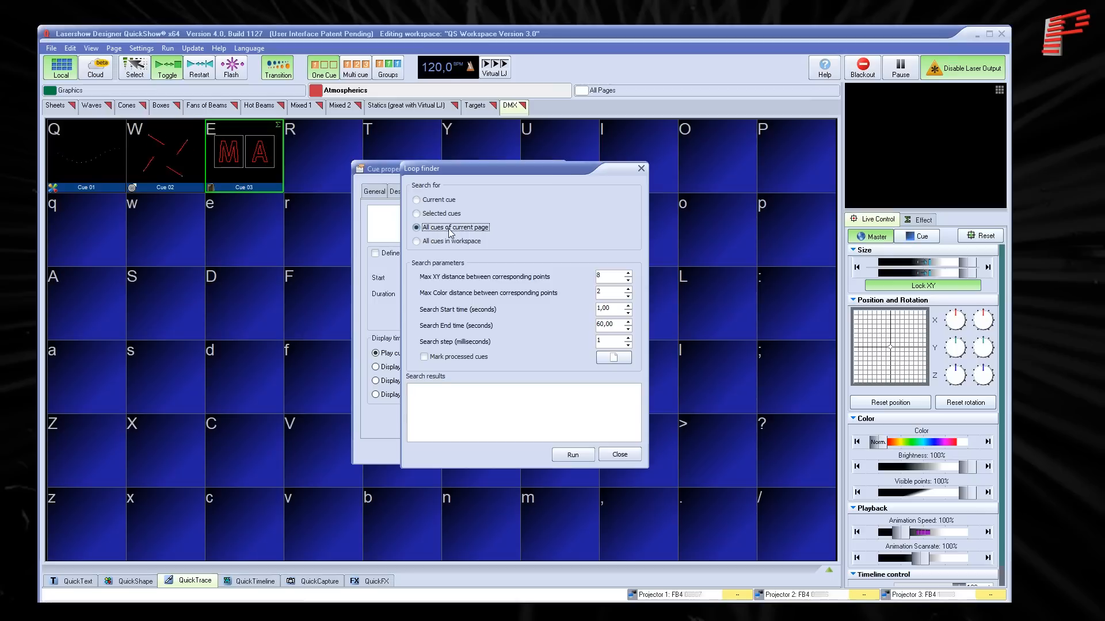
{"action": "left_click", "coordinate": [452, 359]}
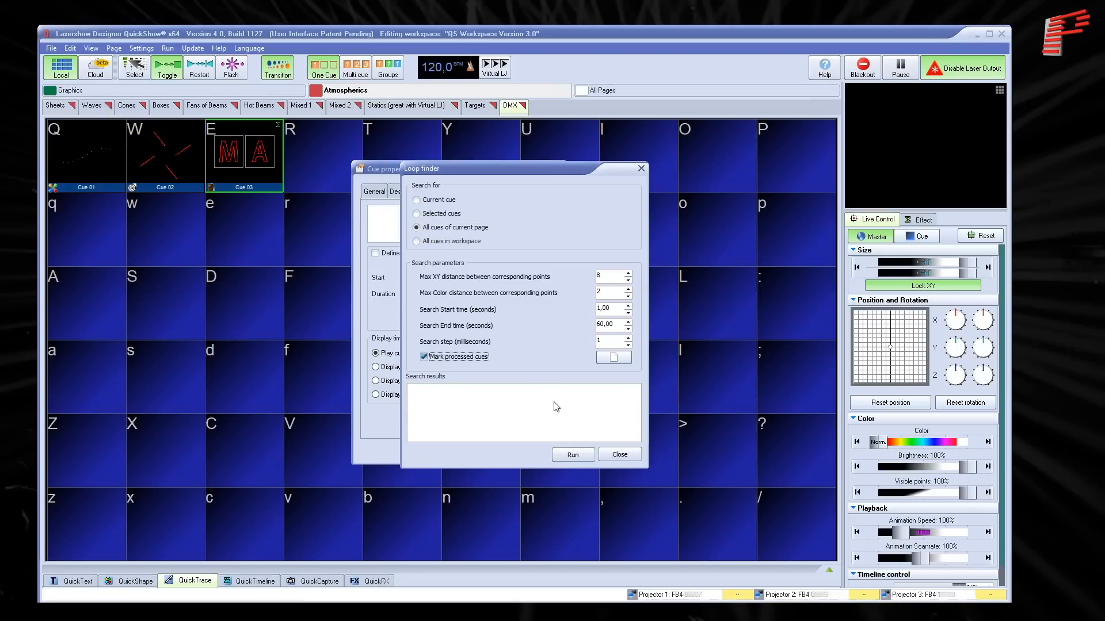
{"action": "left_click", "coordinate": [572, 455]}
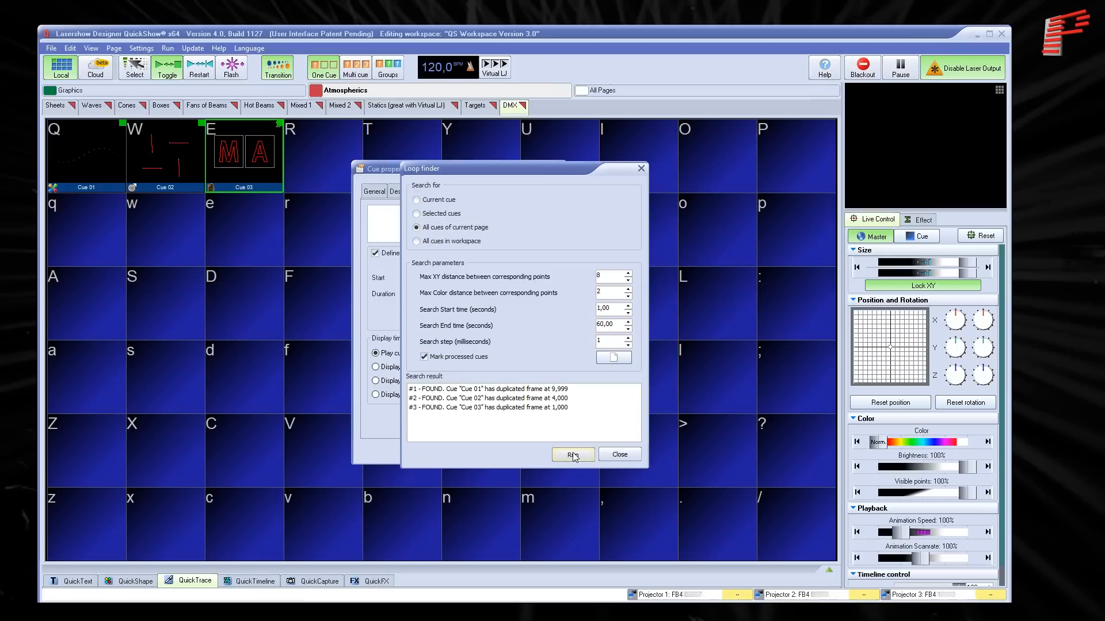
{"action": "left_click", "coordinate": [619, 456]}
{"action": "left_click", "coordinate": [550, 450]}
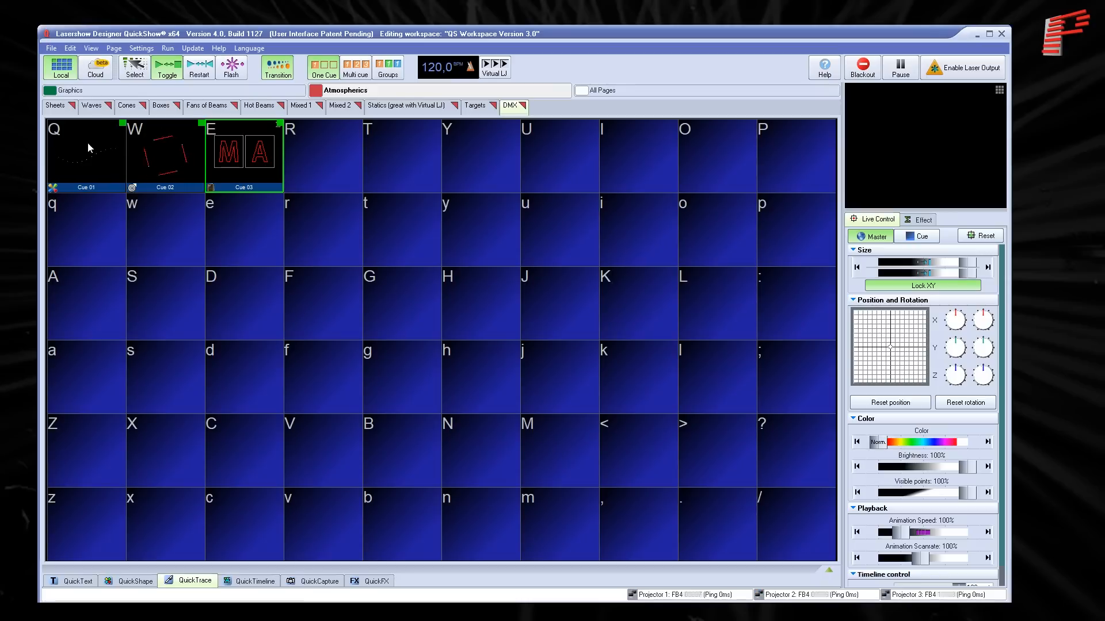
- Check the export start time and duration of the rotating lines cue in its cue properties
{"action": "right_click", "coordinate": [169, 150]}
{"action": "left_click", "coordinate": [290, 236]}
{"action": "left_click", "coordinate": [456, 192]}
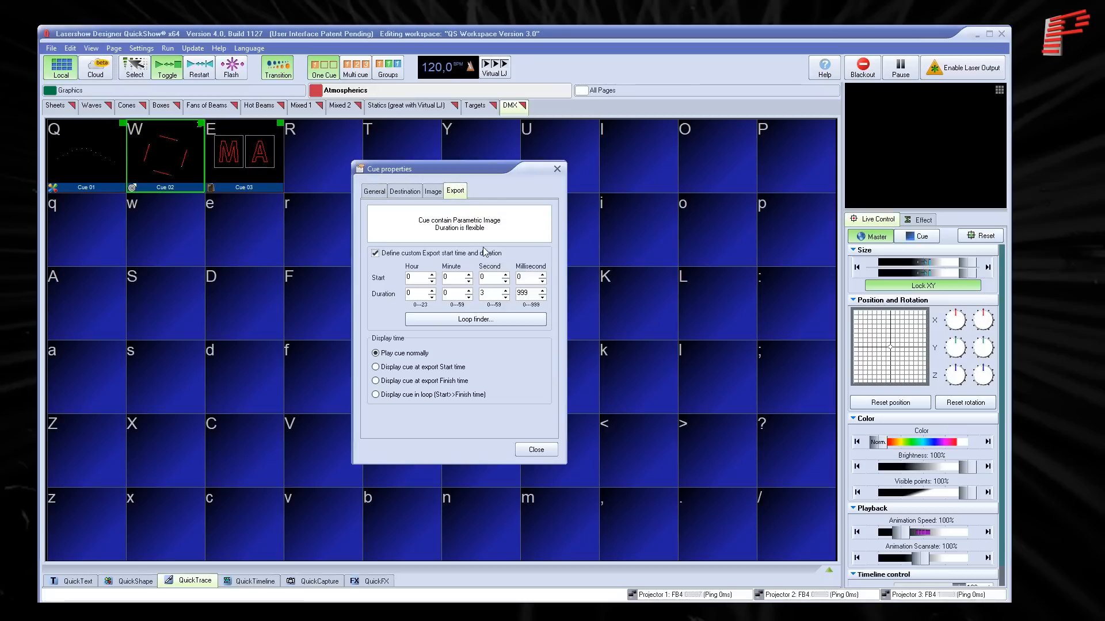
{"action": "left_click", "coordinate": [536, 450]}
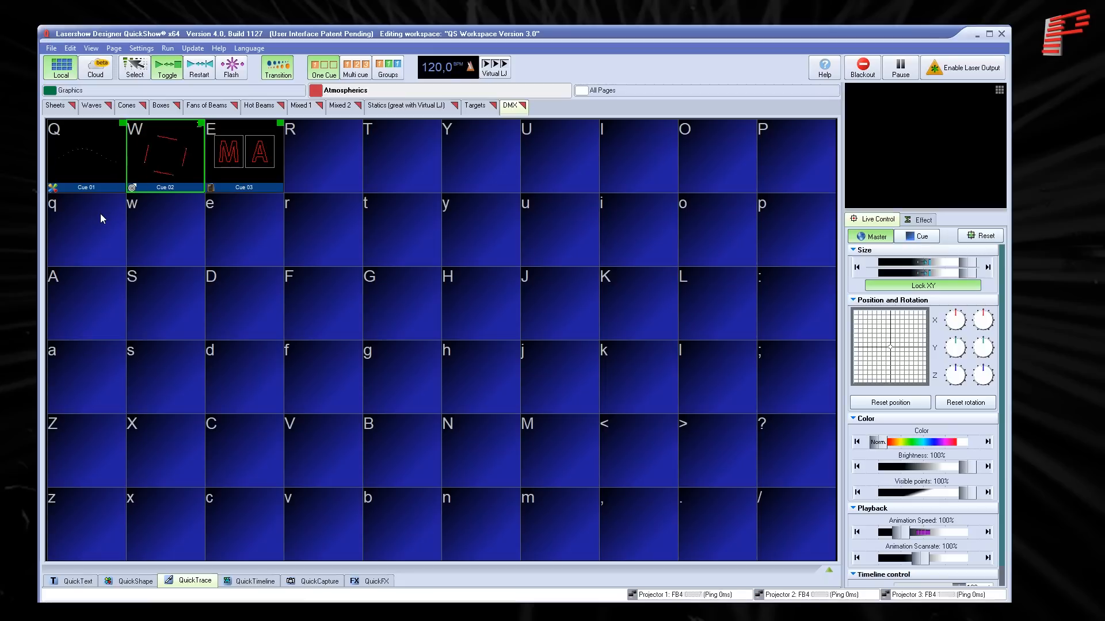
- Look through the available FB4 Export project types and dismiss the selection
{"action": "left_click", "coordinate": [51, 49]}
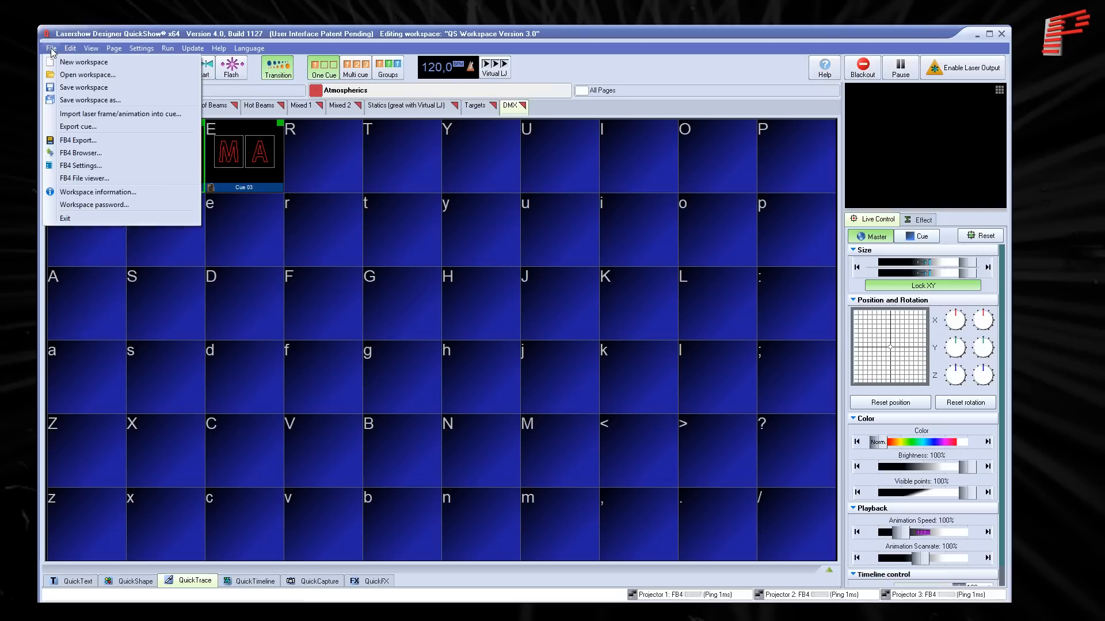
{"action": "left_click", "coordinate": [118, 145]}
{"action": "scroll", "coordinate": [471, 243], "scroll_direction": "down", "scroll_amount": 2}
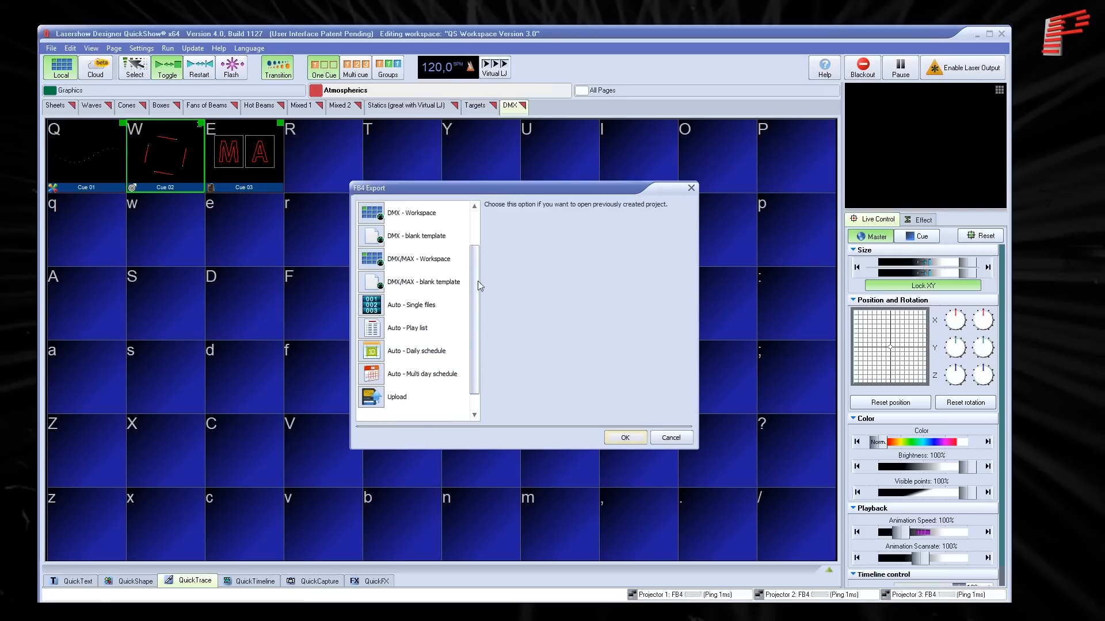
{"action": "scroll", "coordinate": [478, 222], "scroll_direction": "up", "scroll_amount": 2}
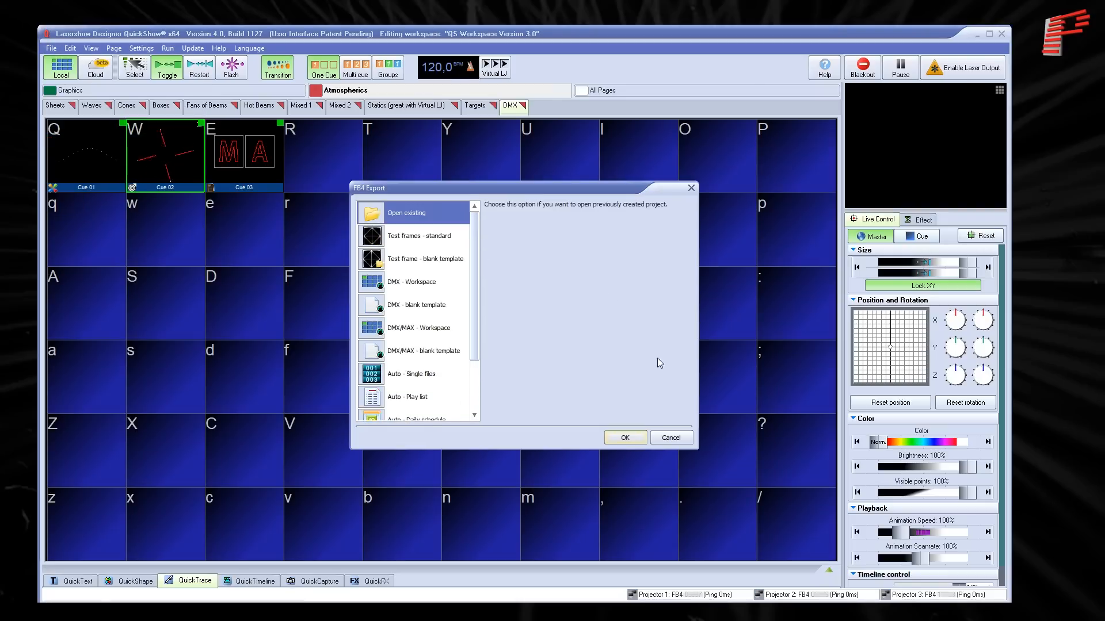
{"action": "left_click", "coordinate": [671, 438]}
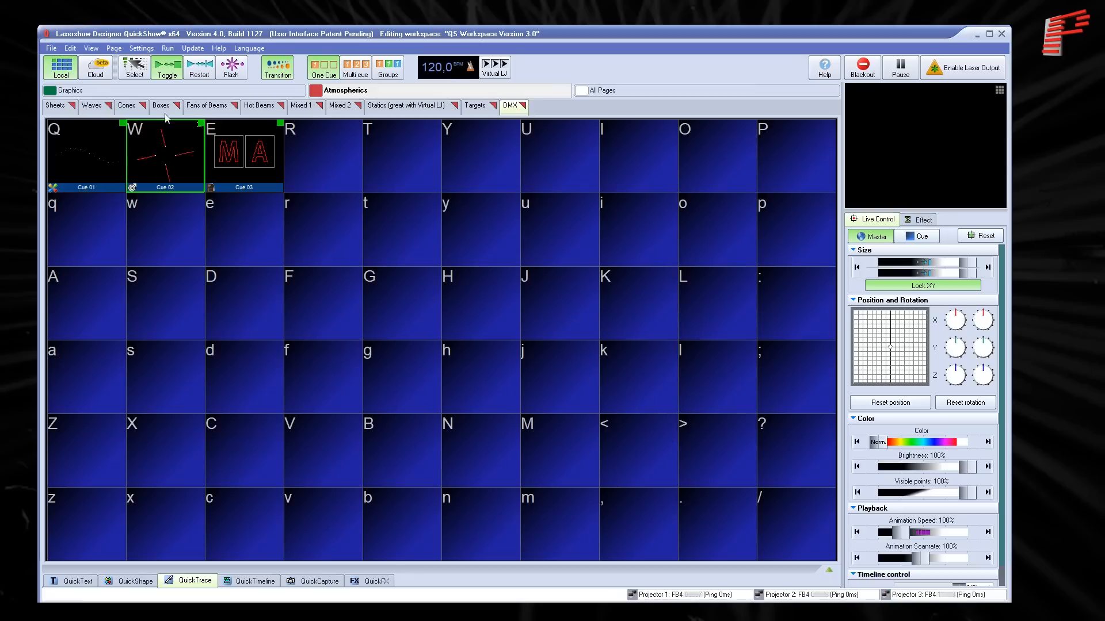
- Download P003C002.FB4Animation from the second projector's content/dmx folder with FB4 Browser, and close the browser
{"action": "left_click", "coordinate": [51, 49]}
{"action": "left_click", "coordinate": [85, 152]}
{"action": "left_click", "coordinate": [118, 241]}
{"action": "double_click", "coordinate": [218, 201]}
{"action": "double_click", "coordinate": [230, 227]}
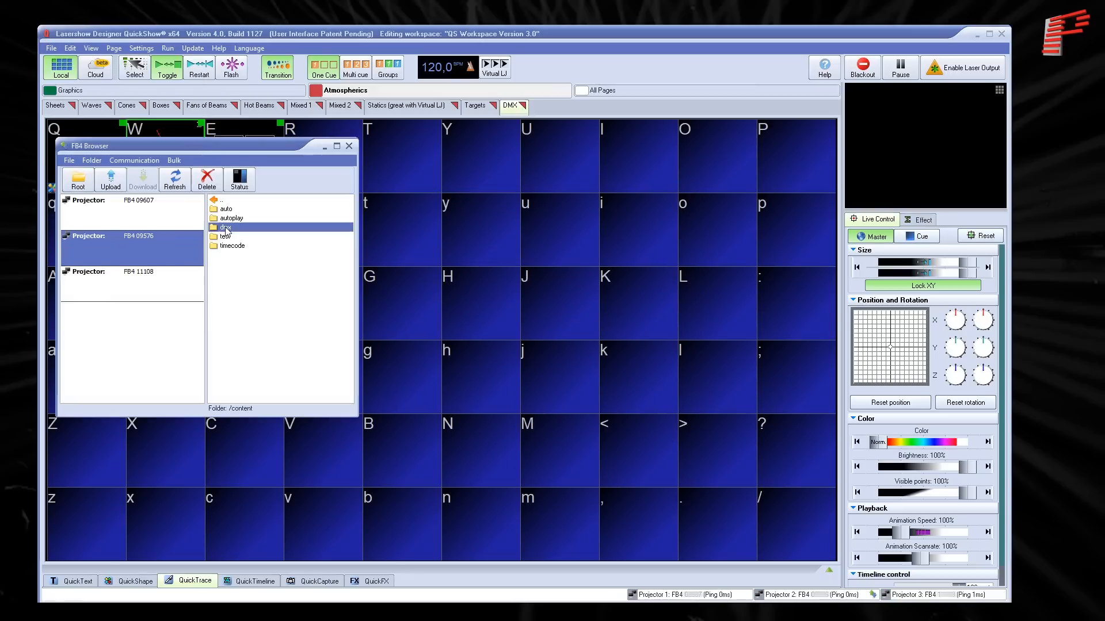
{"action": "scroll", "coordinate": [244, 290], "scroll_direction": "down", "scroll_amount": 15}
{"action": "double_click", "coordinate": [246, 236]}
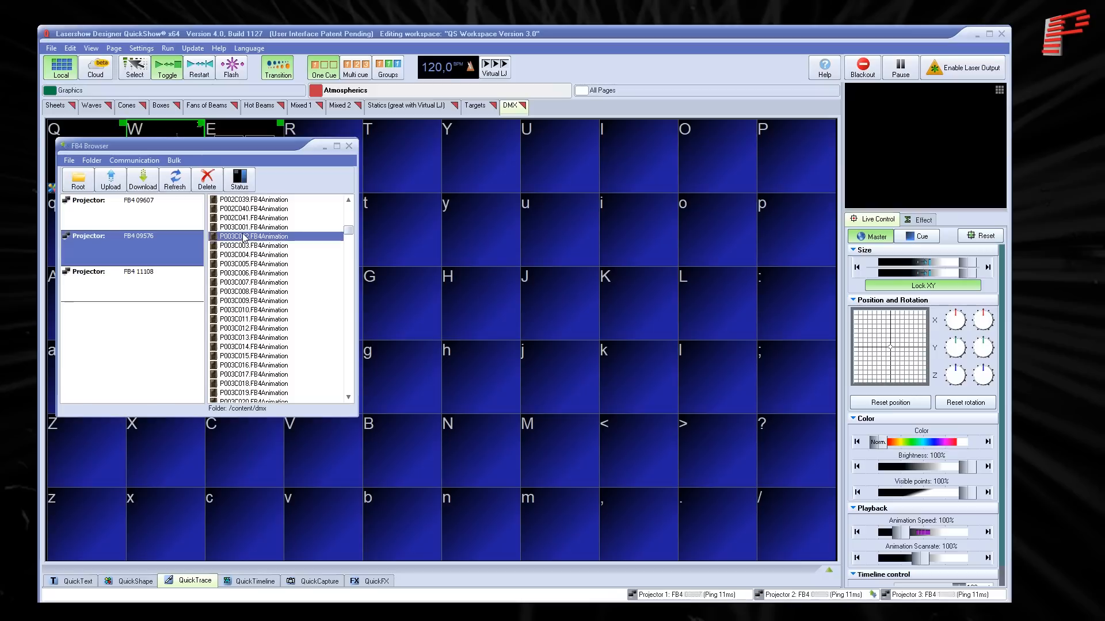
{"action": "left_click", "coordinate": [483, 535]}
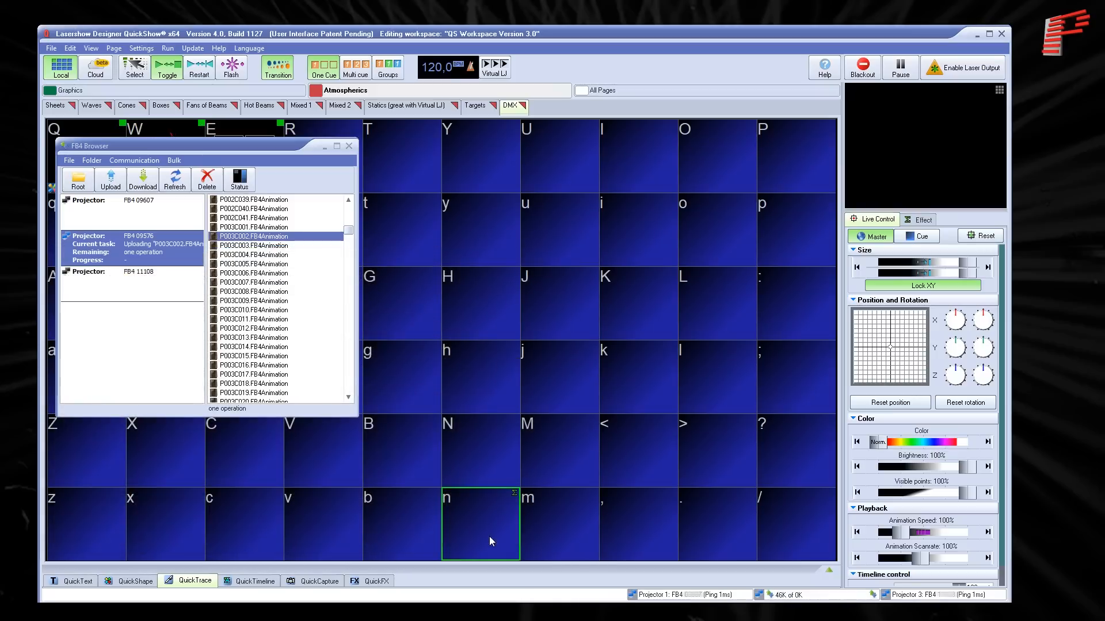
{"action": "left_click", "coordinate": [349, 146]}
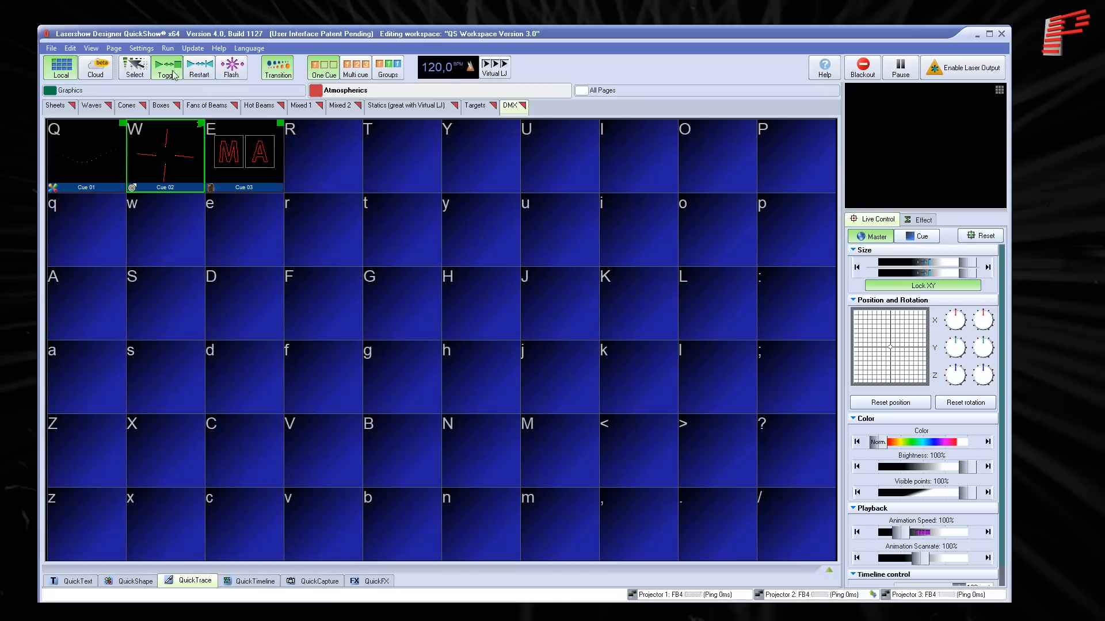
- Review the FB4 Settings down to the Scan Guard parameters, and close them
{"action": "left_click", "coordinate": [57, 49]}
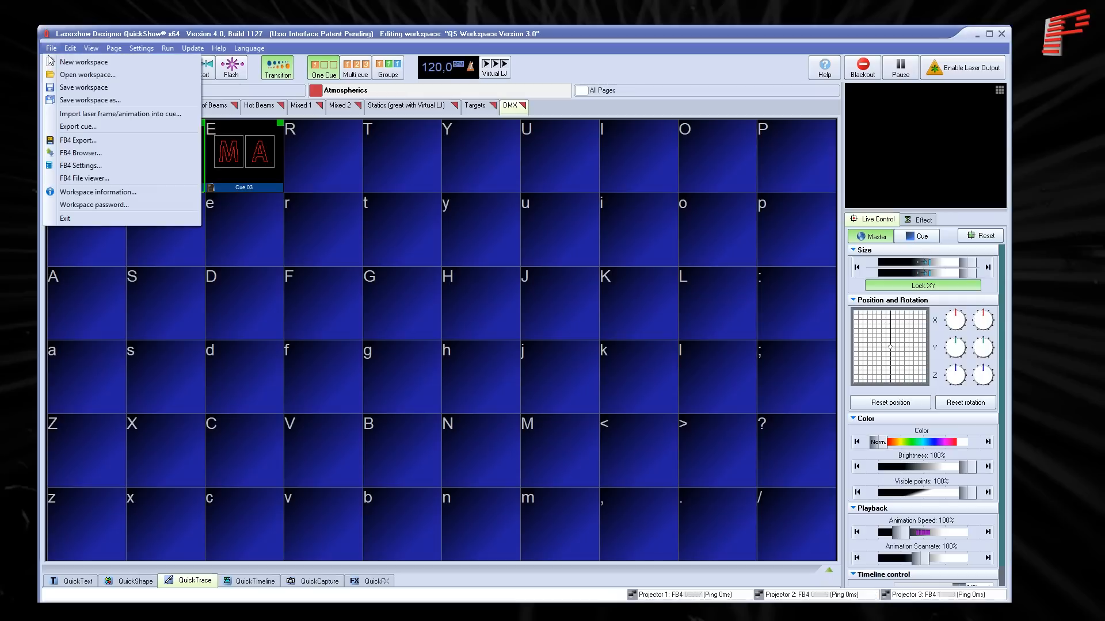
{"action": "left_click", "coordinate": [70, 163]}
{"action": "left_click_drag", "start_coordinate": [713, 247], "coordinate": [713, 426]}
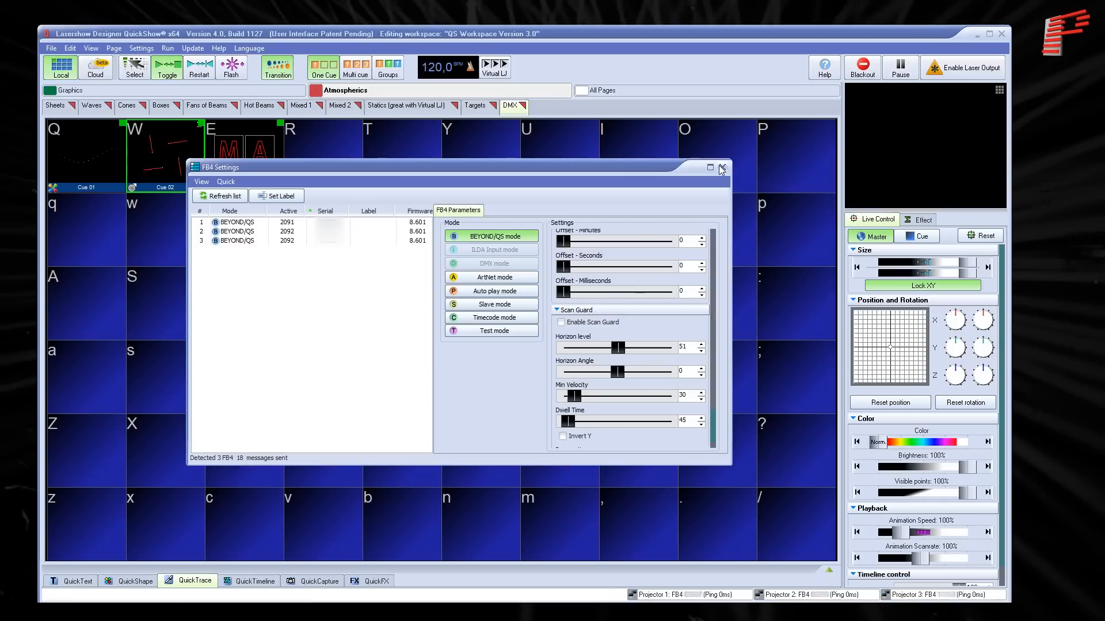
{"action": "left_click", "coordinate": [722, 167]}
- Preview P003C002.FB4Animation by playing it in the FB4 File viewer, stop playback and close the viewer
{"action": "left_click", "coordinate": [51, 48]}
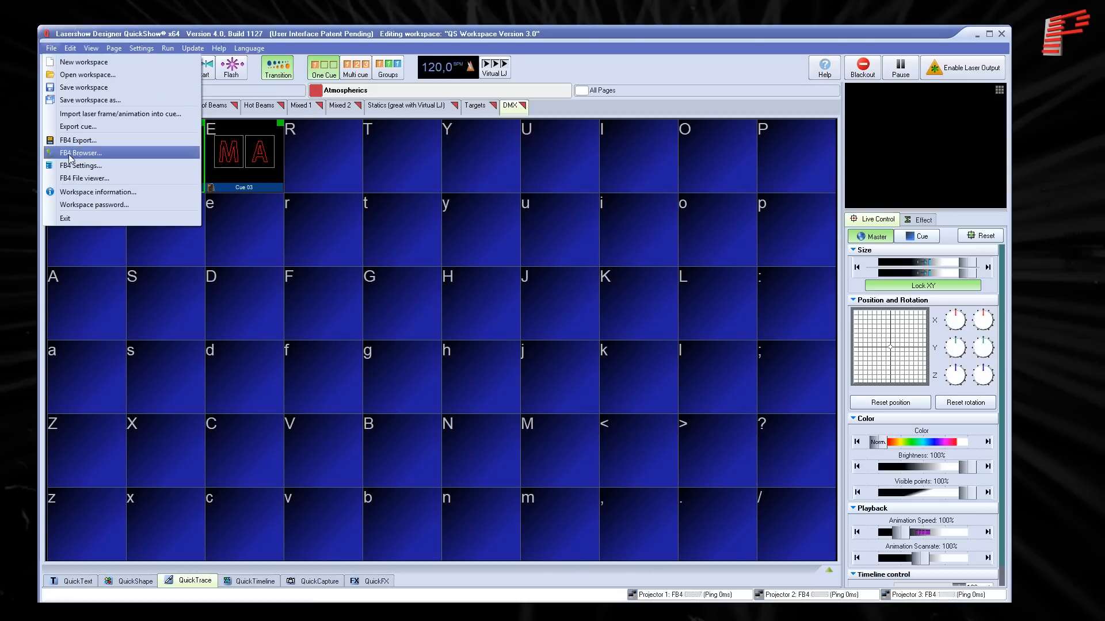
{"action": "left_click", "coordinate": [83, 179]}
{"action": "left_click", "coordinate": [382, 232]}
{"action": "double_click", "coordinate": [203, 336]}
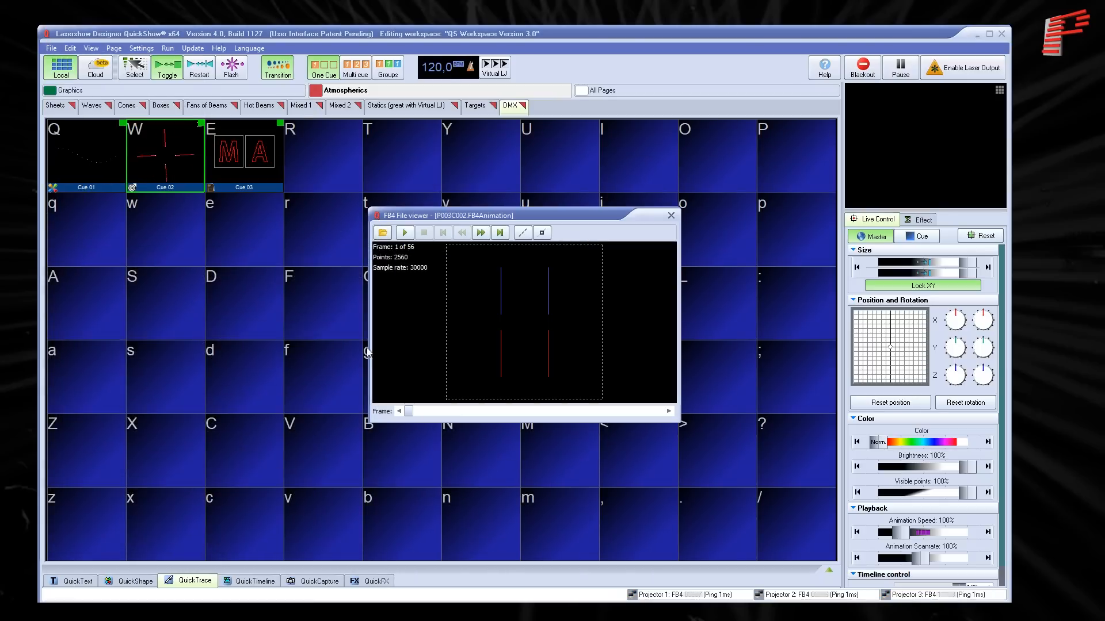
{"action": "left_click", "coordinate": [405, 233]}
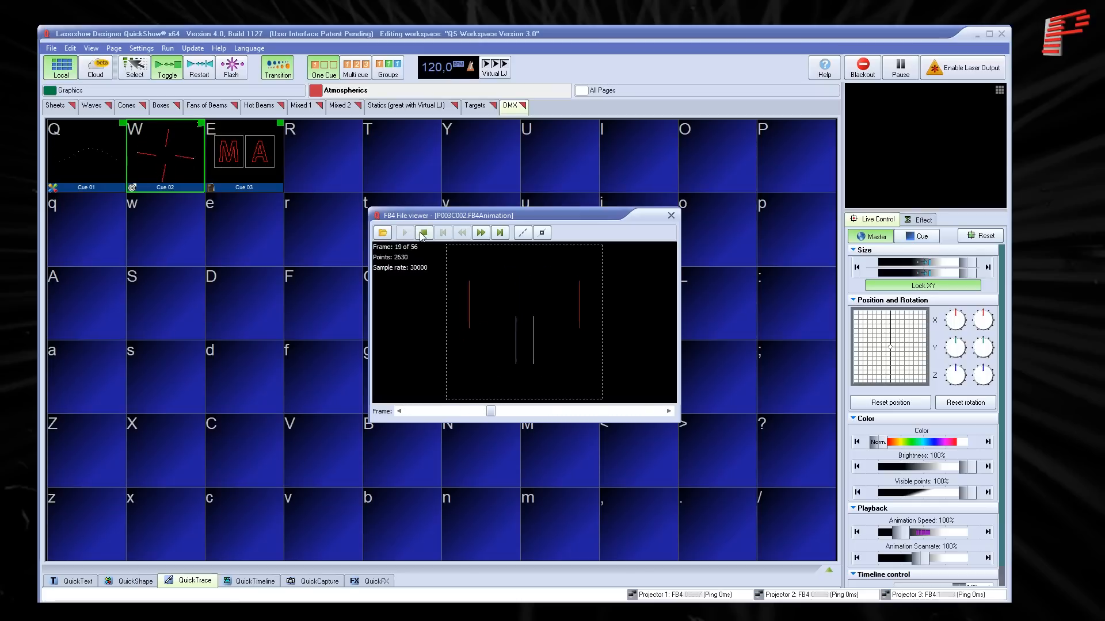
{"action": "left_click", "coordinate": [423, 233]}
{"action": "left_click", "coordinate": [671, 215]}
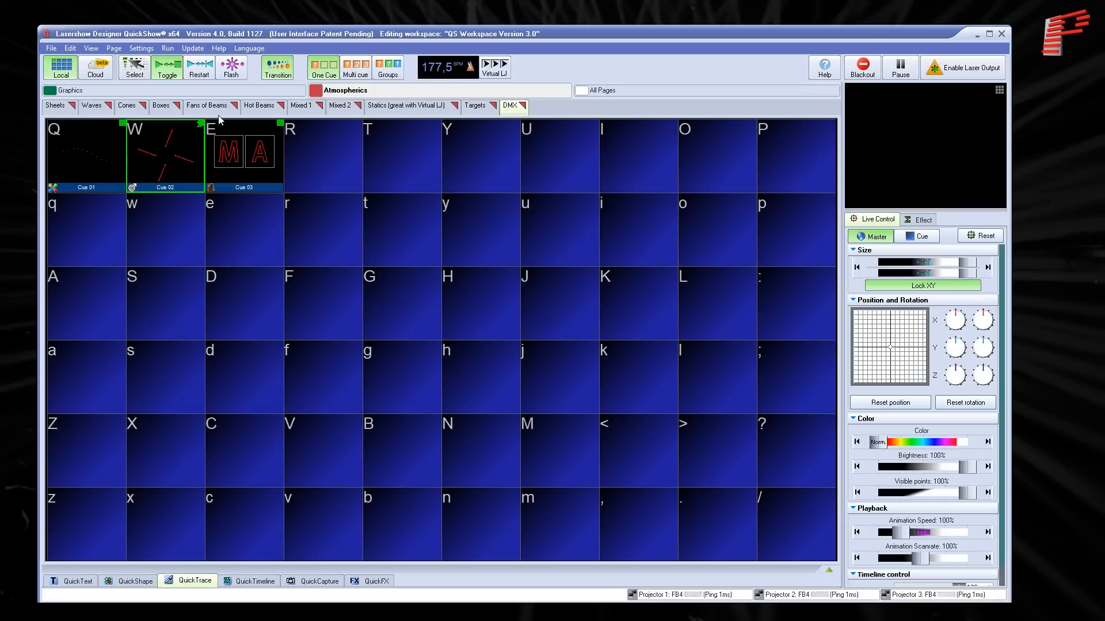
- Create an FB4 export project from the DMX/MAX - blank template
{"action": "left_click", "coordinate": [51, 48]}
{"action": "left_click", "coordinate": [69, 140]}
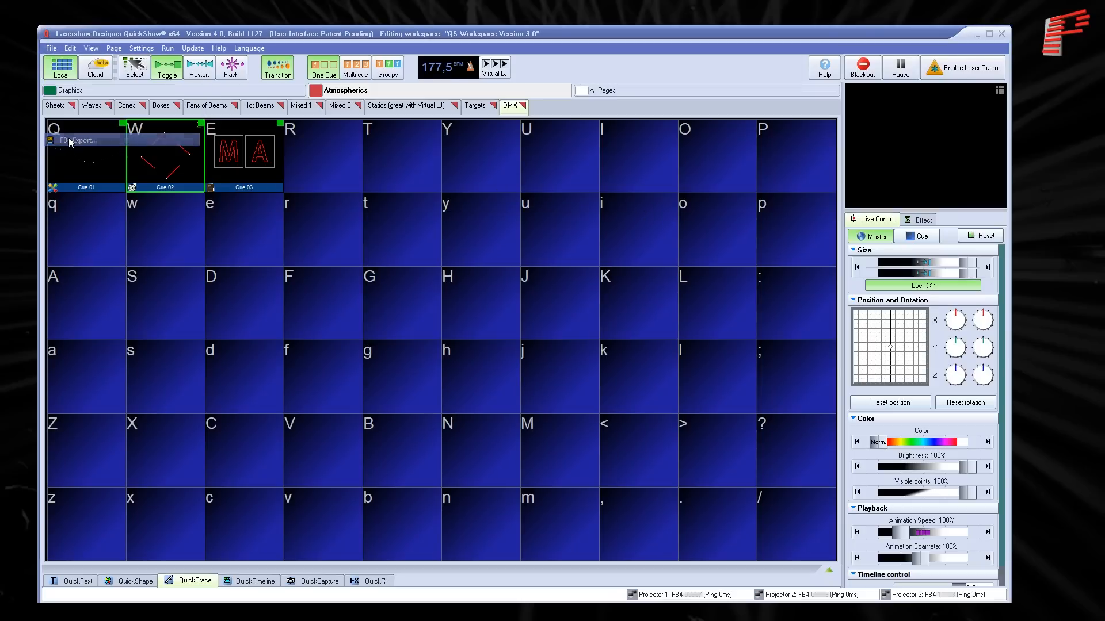
{"action": "left_click_drag", "start_coordinate": [474, 240], "coordinate": [474, 249]}
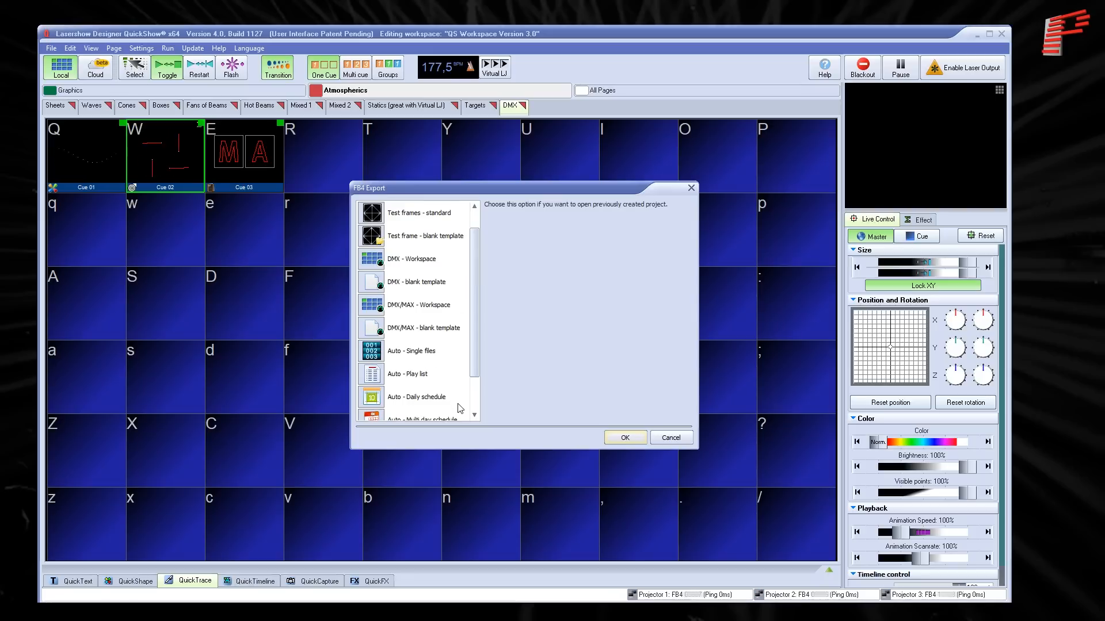
{"action": "left_click", "coordinate": [474, 415]}
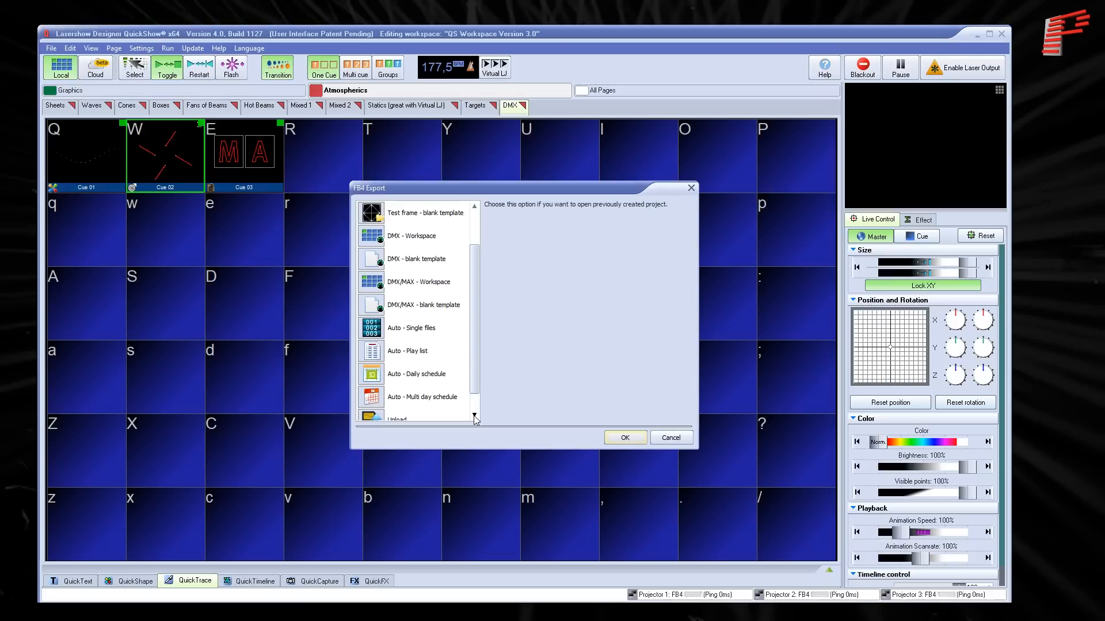
{"action": "left_click", "coordinate": [452, 314]}
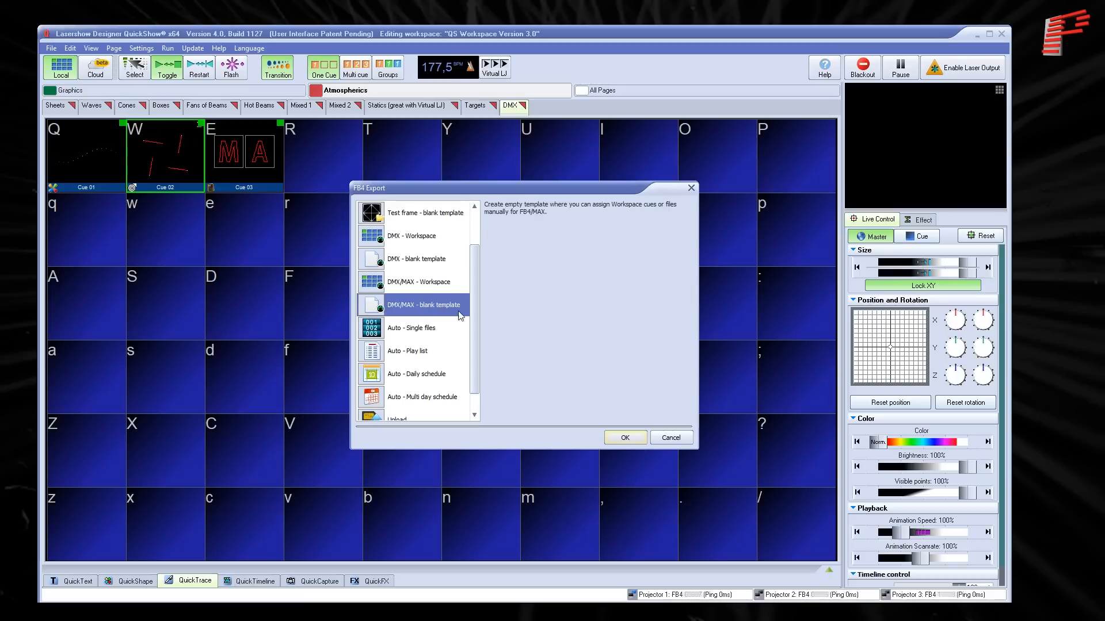
{"action": "left_click", "coordinate": [624, 438]}
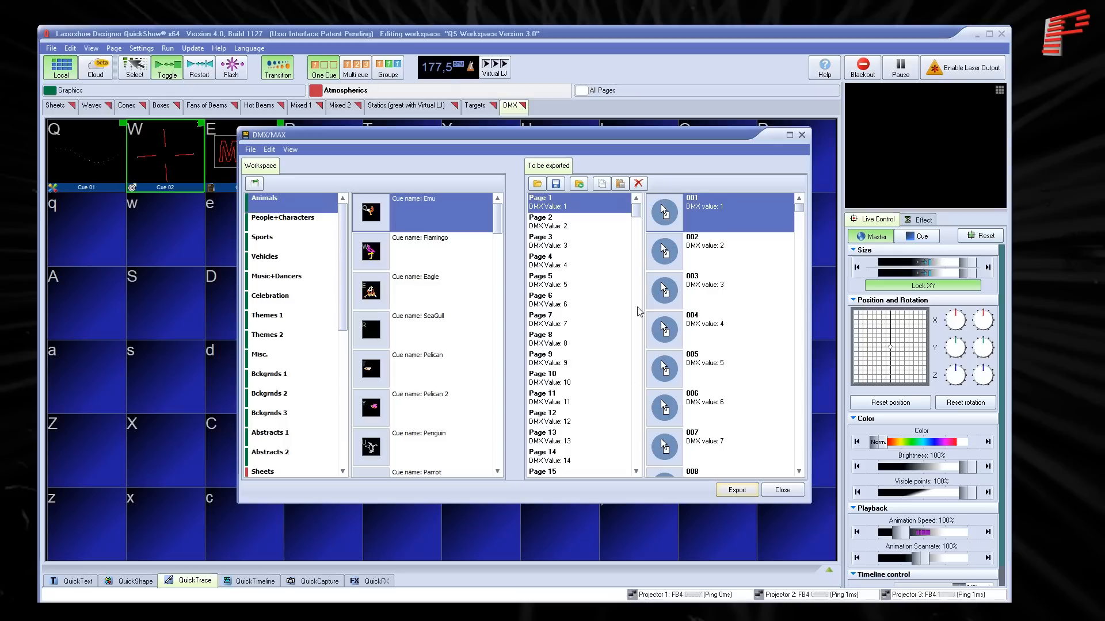
- Assign all cues of the DMX workspace page to Page 11 of the export list
{"action": "left_click_drag", "start_coordinate": [637, 213], "coordinate": [659, 242]}
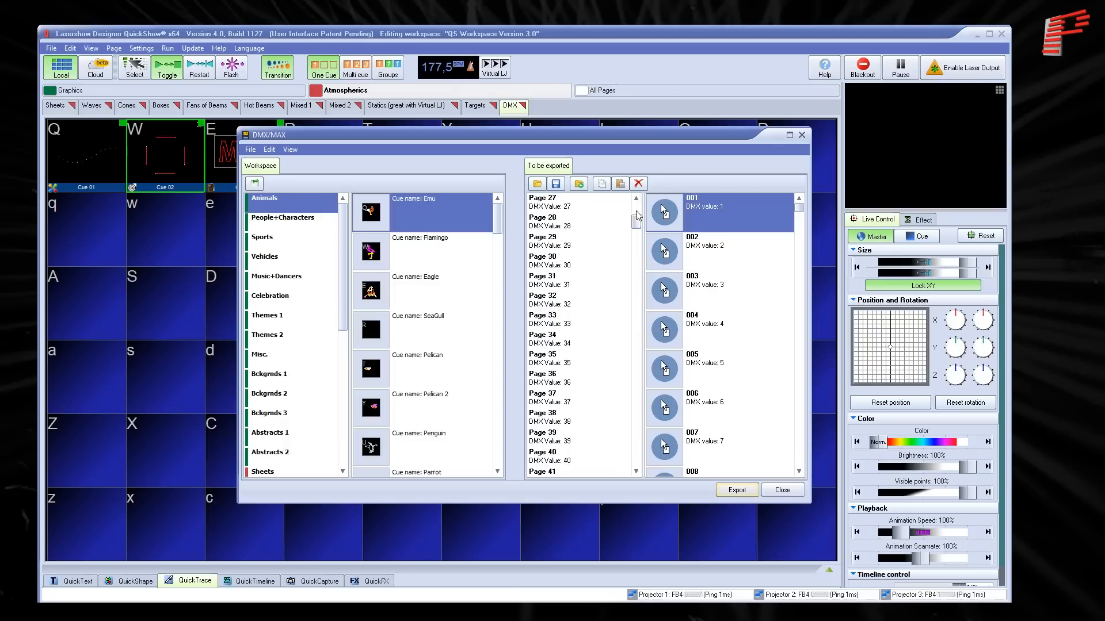
{"action": "mouse_move", "coordinate": [801, 208]}
{"action": "left_mouse_down"}
{"action": "mouse_move", "coordinate": [800, 429]}
{"action": "mouse_move", "coordinate": [808, 202]}
{"action": "left_mouse_up"}
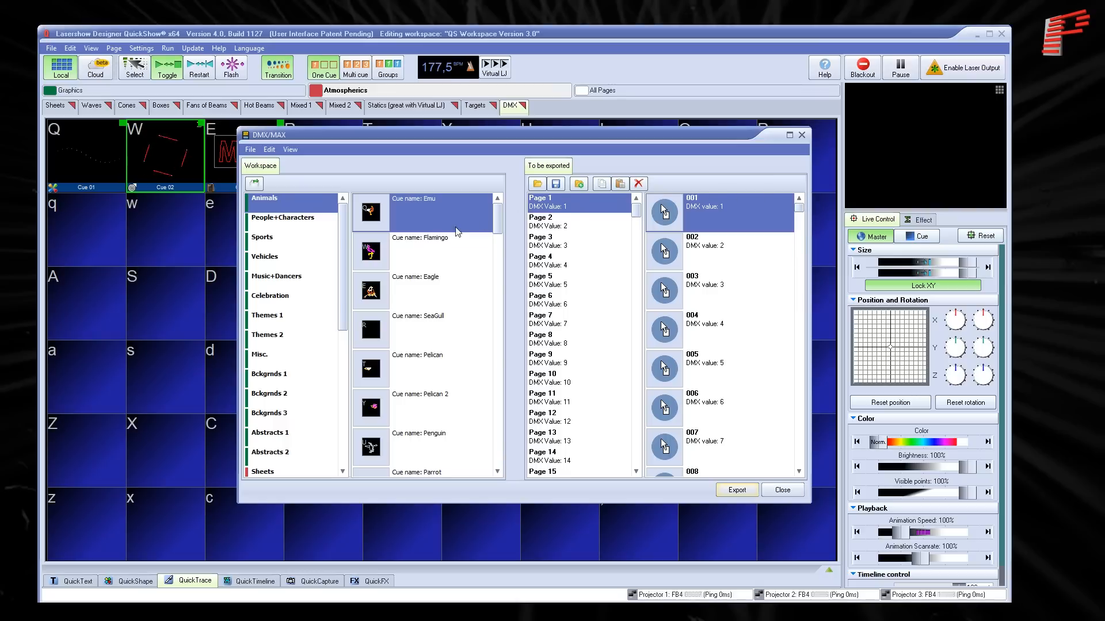
{"action": "left_click_drag", "start_coordinate": [344, 277], "coordinate": [346, 429]}
{"action": "left_click", "coordinate": [323, 454]}
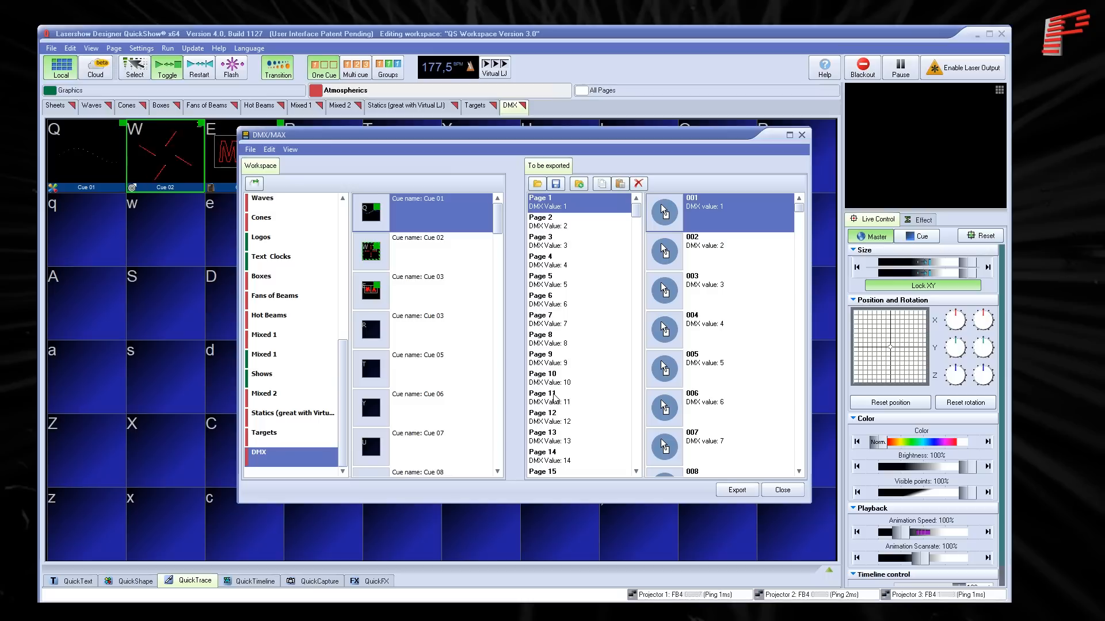
{"action": "left_click", "coordinate": [554, 396]}
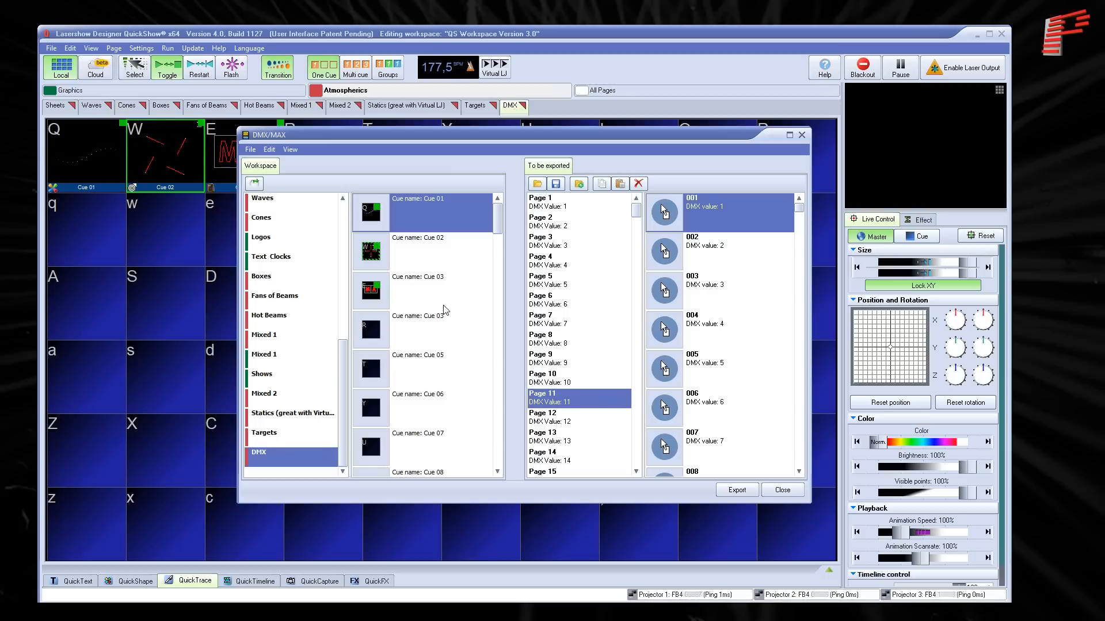
{"action": "right_click", "coordinate": [430, 209]}
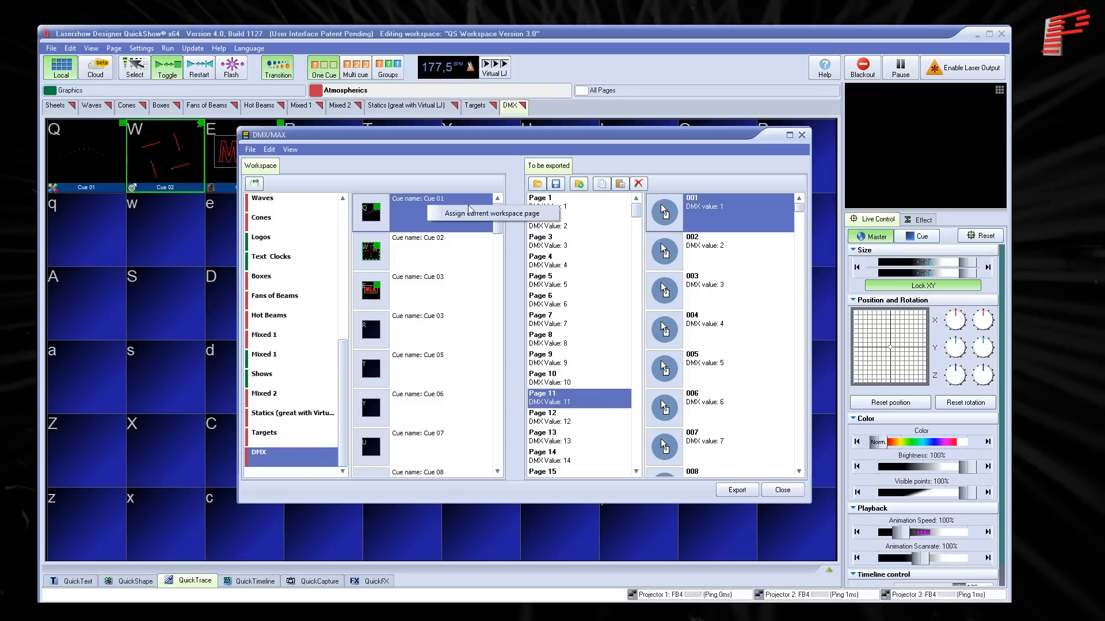
{"action": "left_click", "coordinate": [517, 214]}
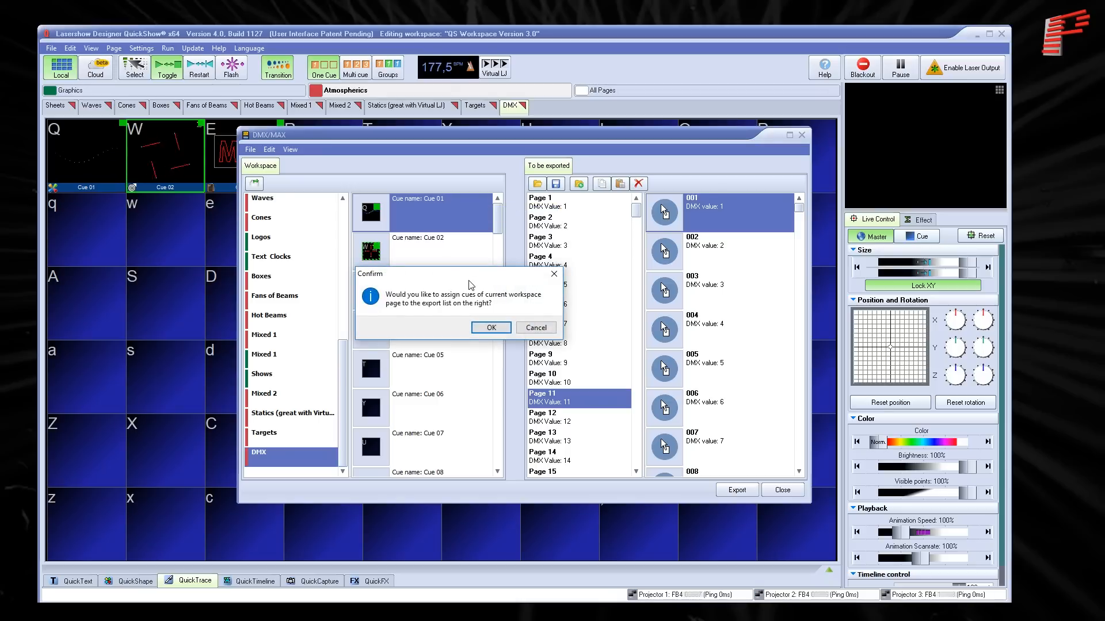
{"action": "left_click", "coordinate": [489, 329]}
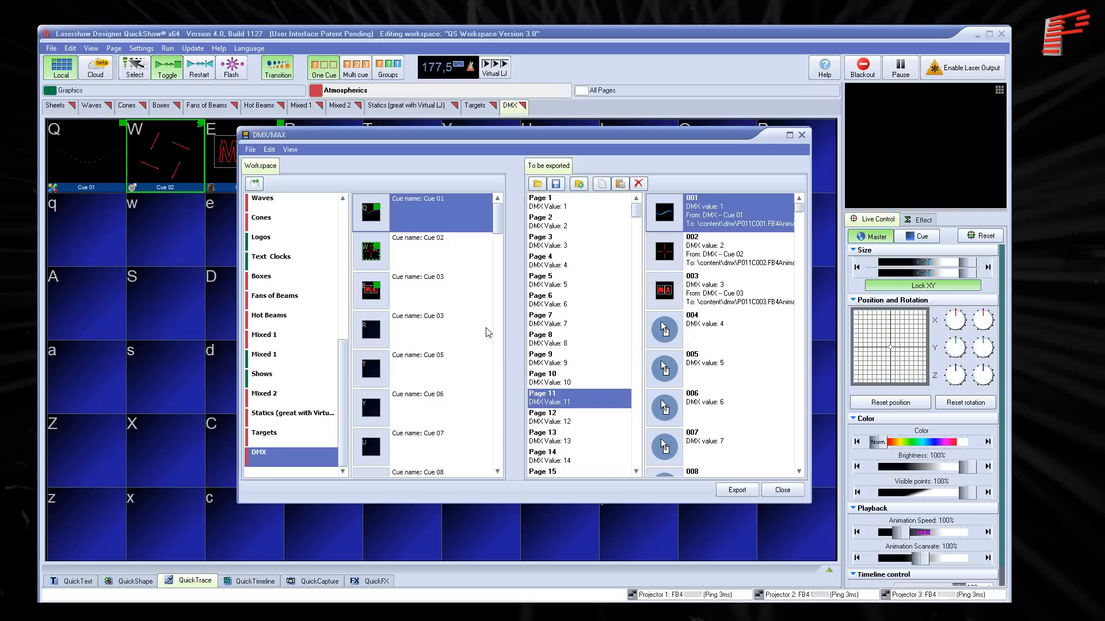
- Start the export and save the FB4 SD project as C:\QS\test.SDIMG
{"action": "left_click", "coordinate": [723, 494]}
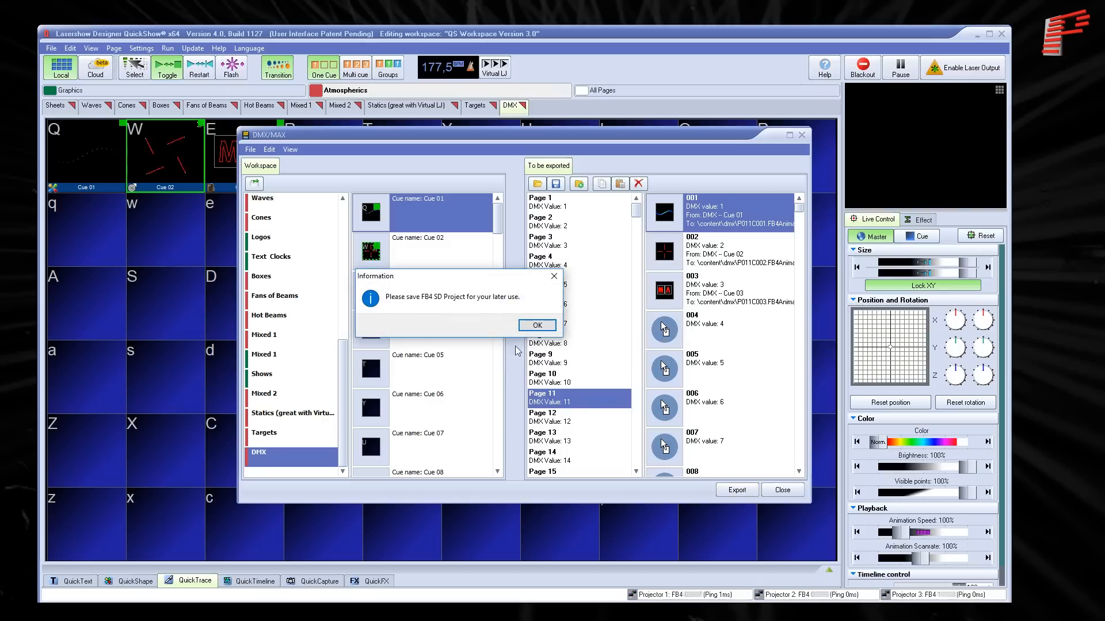
{"action": "left_click", "coordinate": [538, 326]}
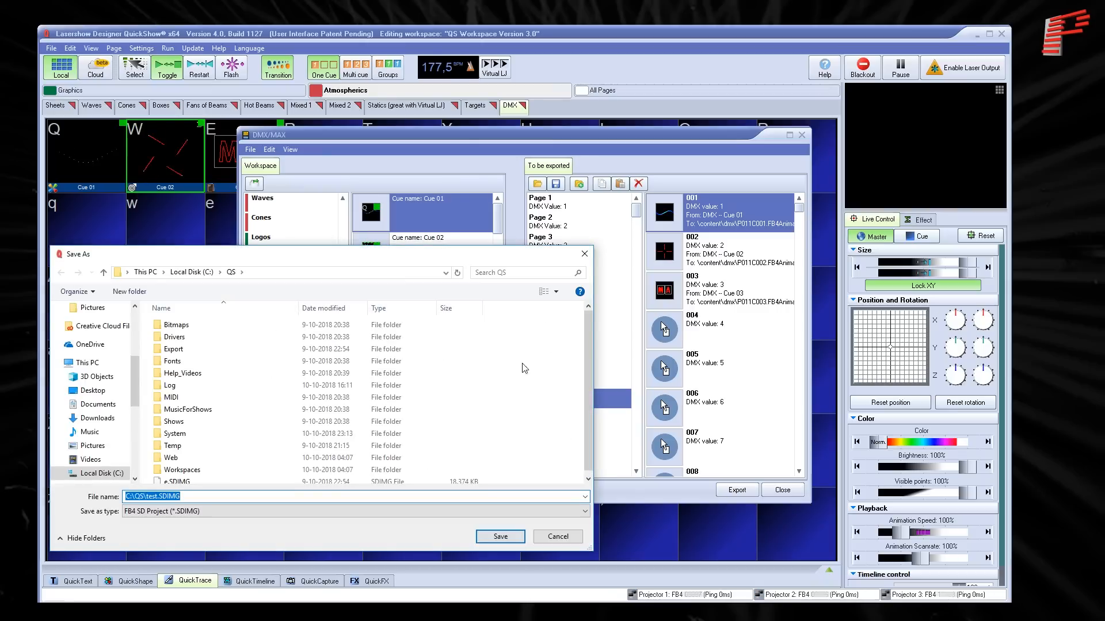
{"action": "left_click", "coordinate": [495, 537]}
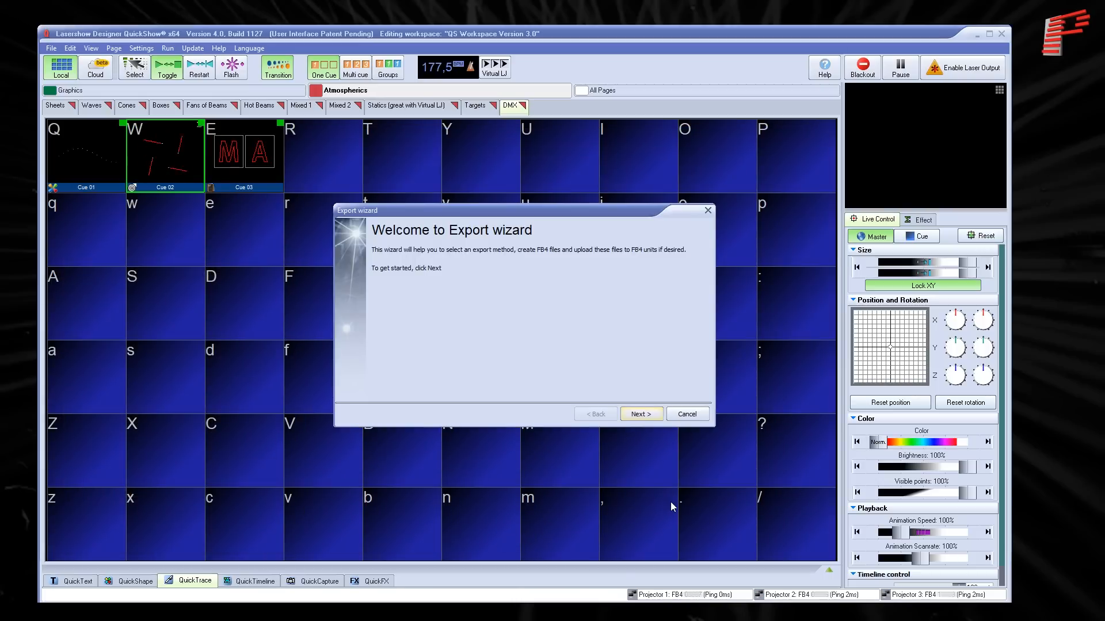
- Configure the export to apply no correction and to treat the source as generic content usable on any projector
{"action": "left_click", "coordinate": [638, 416]}
{"action": "left_click", "coordinate": [388, 330]}
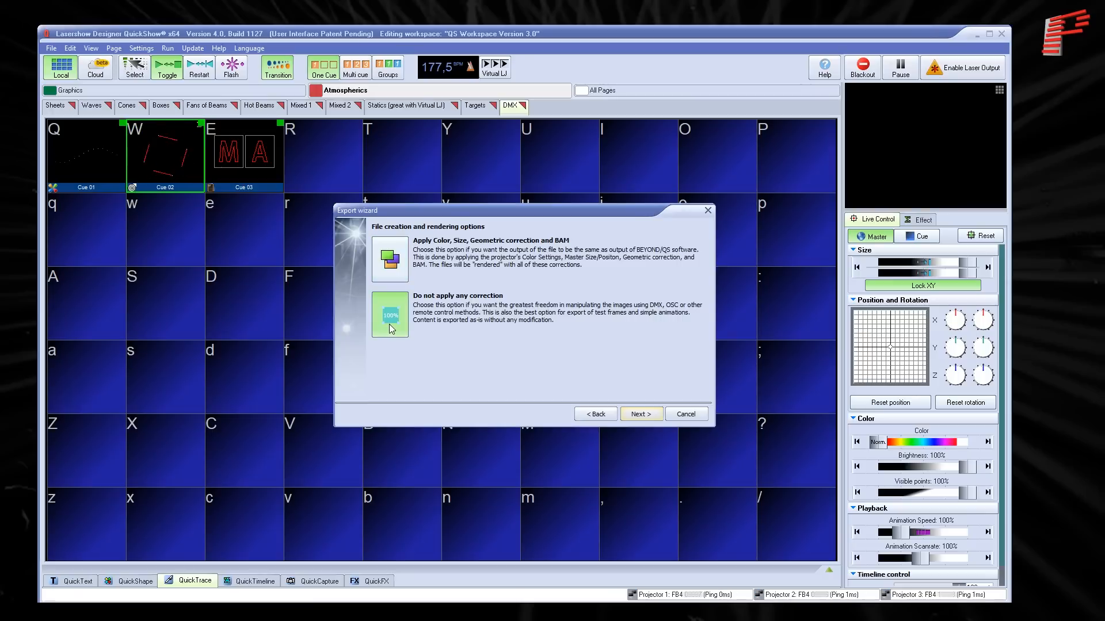
{"action": "left_click", "coordinate": [640, 414]}
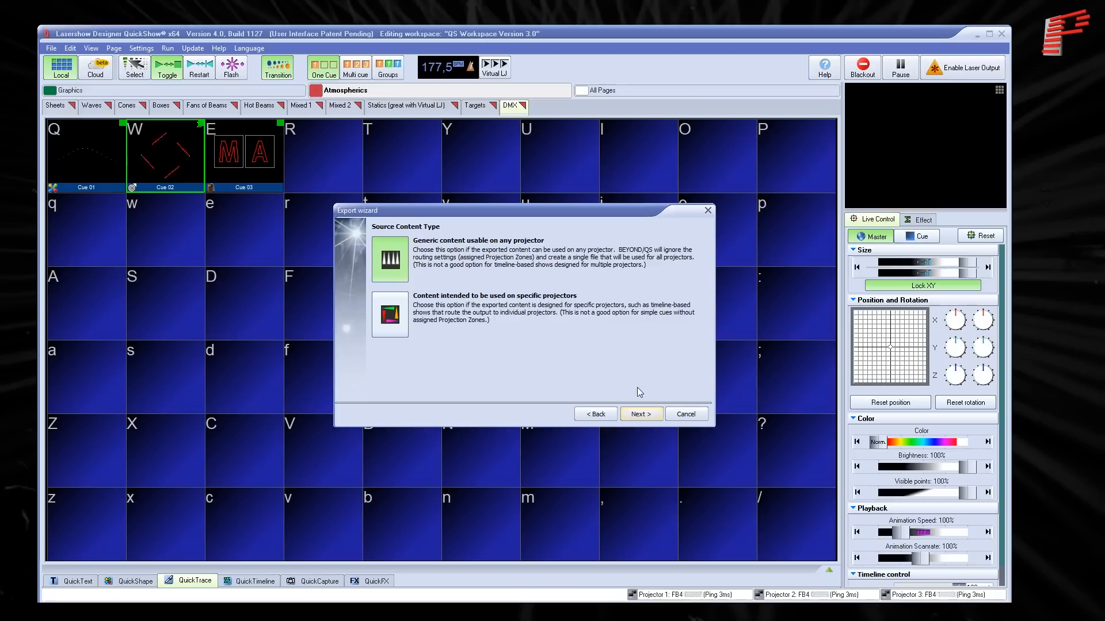
{"action": "left_click", "coordinate": [642, 414]}
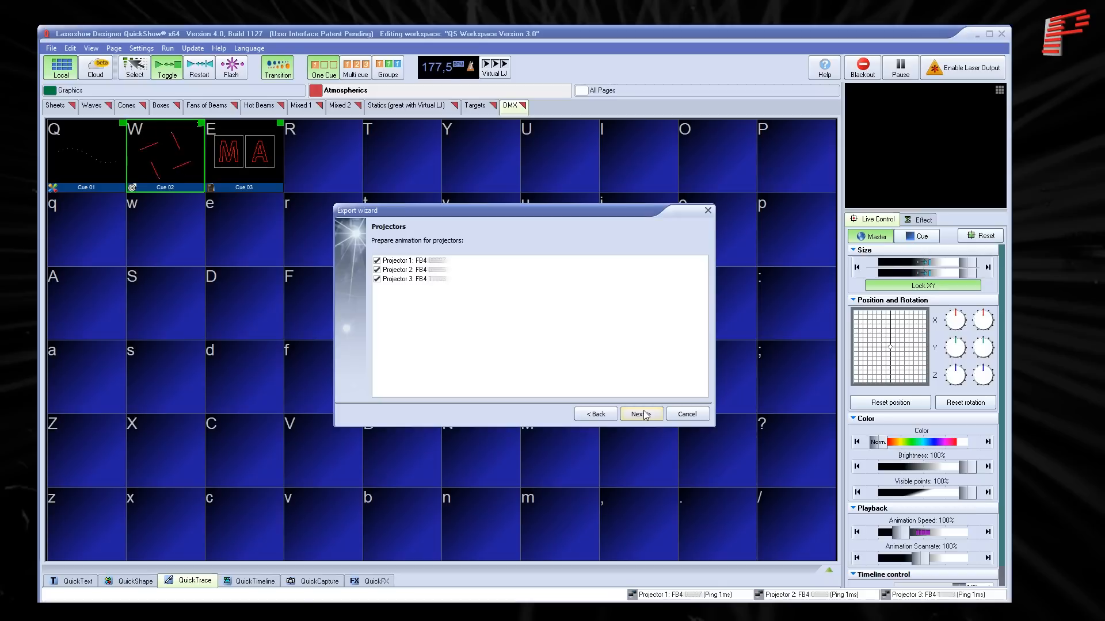
- Export the animations for all three projectors to the connected FB4s using folder C:\QS\Export, and close the export windows
{"action": "left_click", "coordinate": [645, 415]}
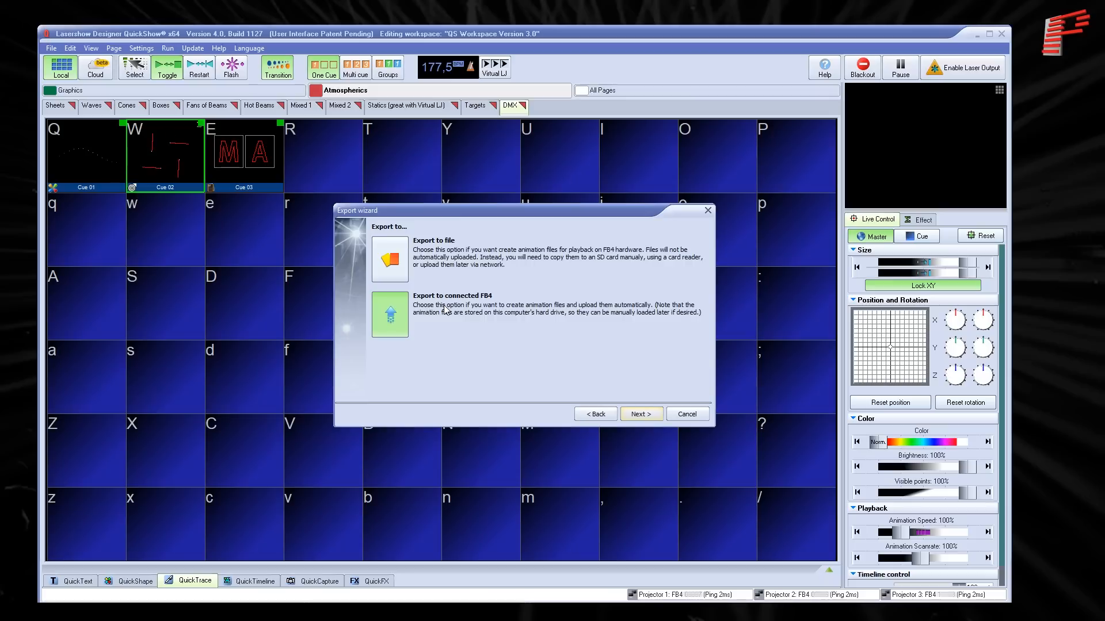
{"action": "left_click", "coordinate": [632, 416]}
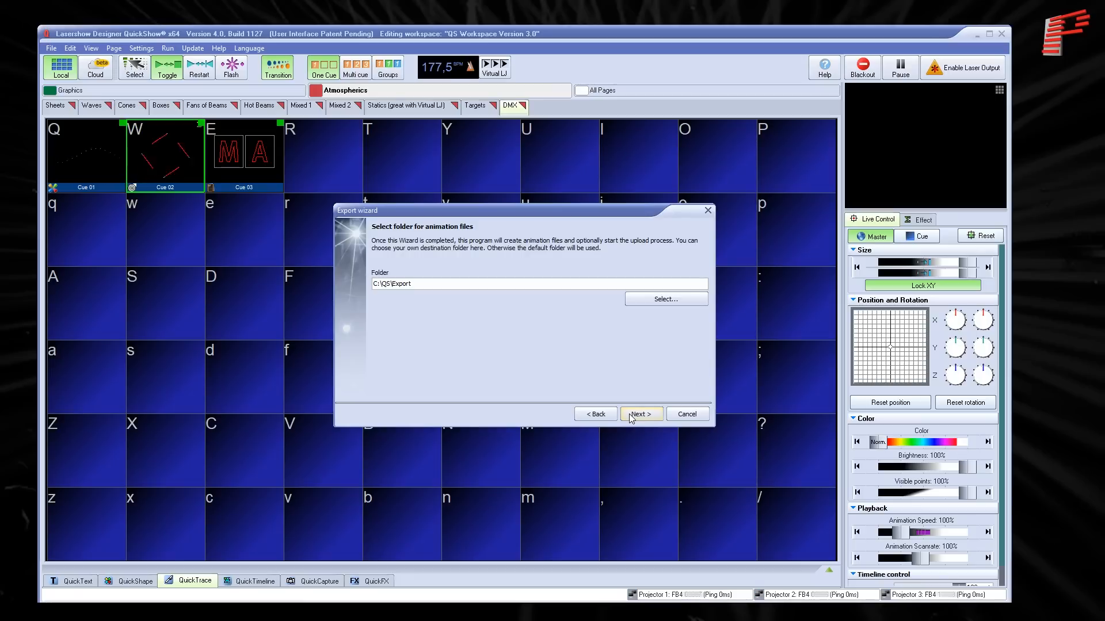
{"action": "left_click", "coordinate": [631, 417]}
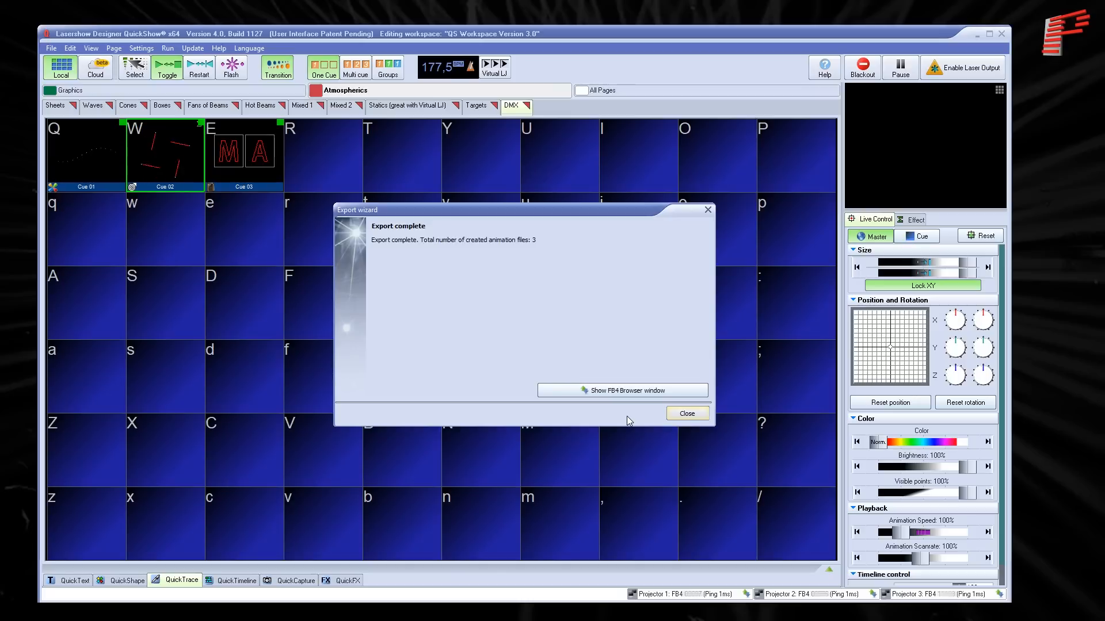
{"action": "left_click", "coordinate": [688, 414]}
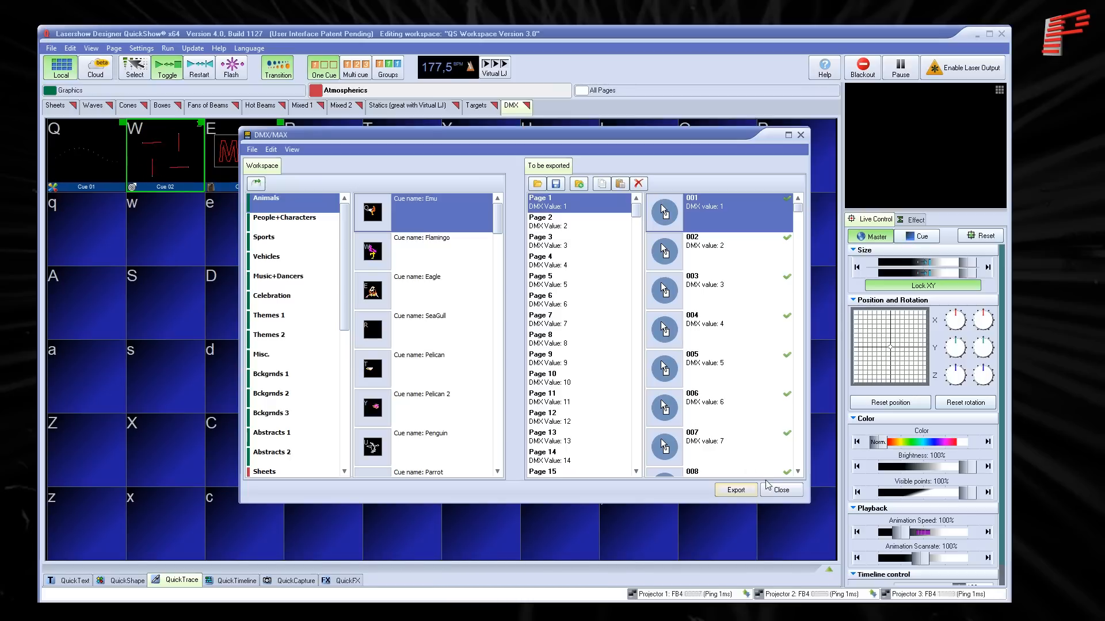
{"action": "left_click", "coordinate": [782, 491]}
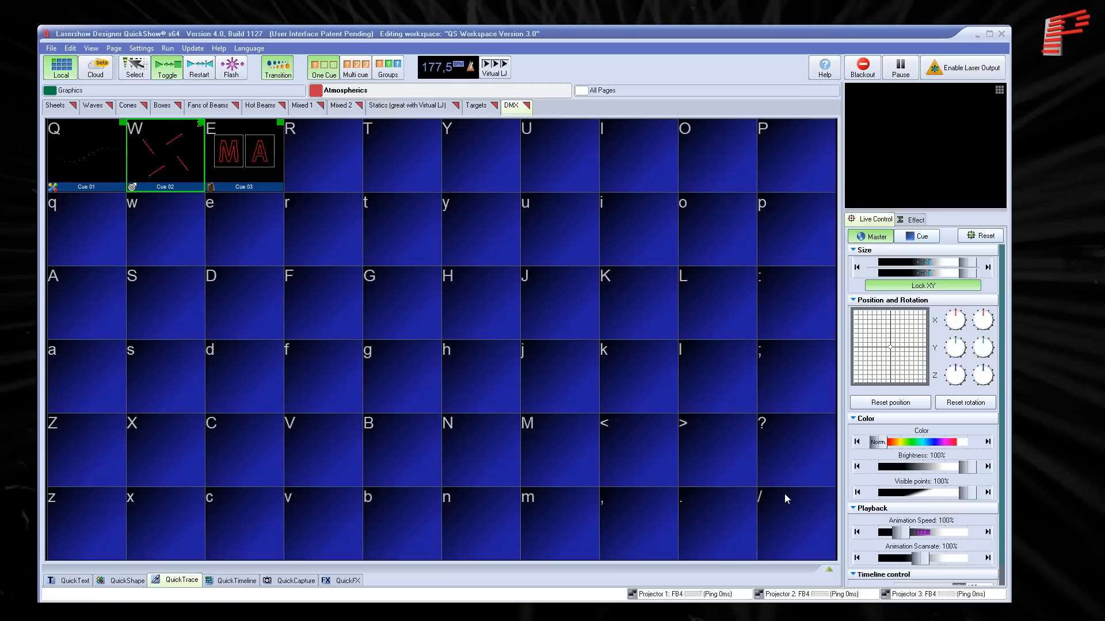
- Switch all three FB4s to ArtNet mode in FB4 Settings and close the settings
{"action": "left_click", "coordinate": [51, 48]}
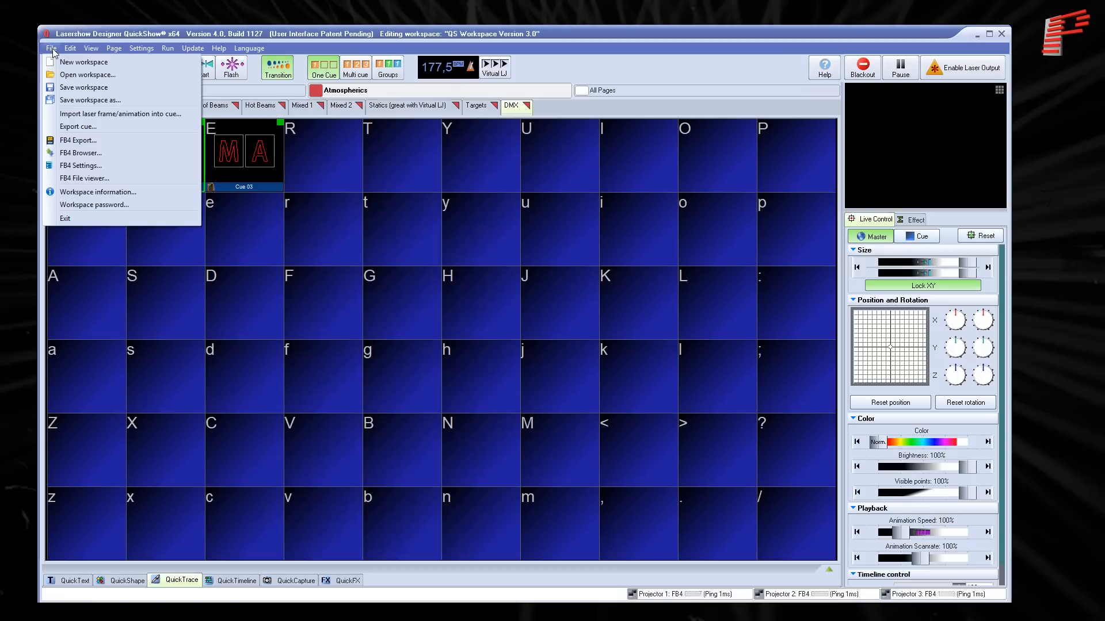
{"action": "left_click", "coordinate": [92, 166]}
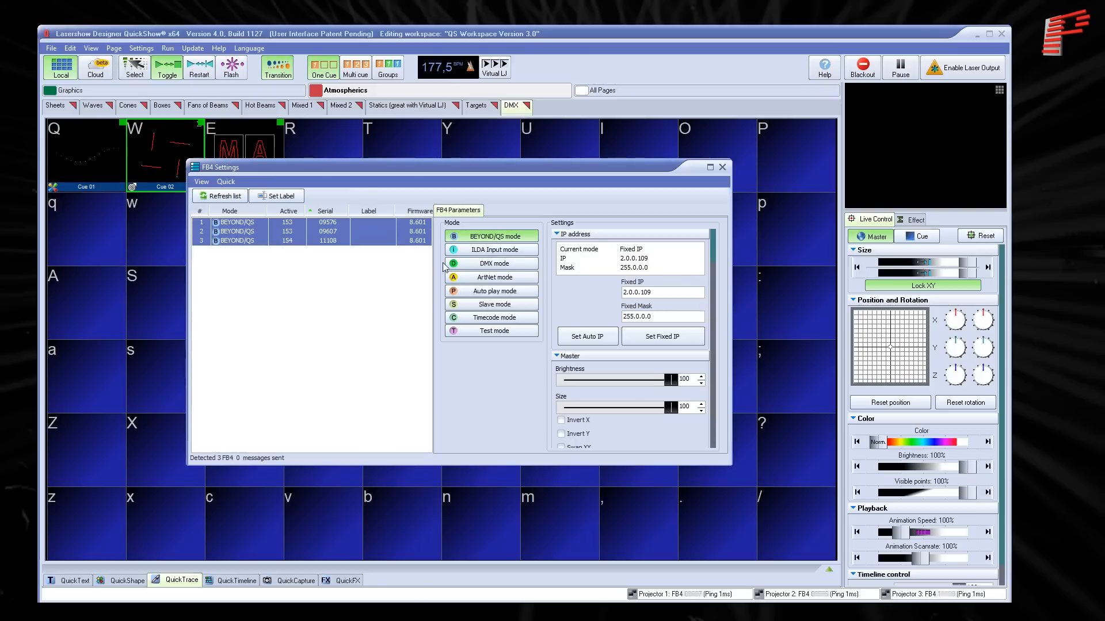
{"action": "left_click", "coordinate": [495, 277]}
{"action": "left_click", "coordinate": [722, 168]}
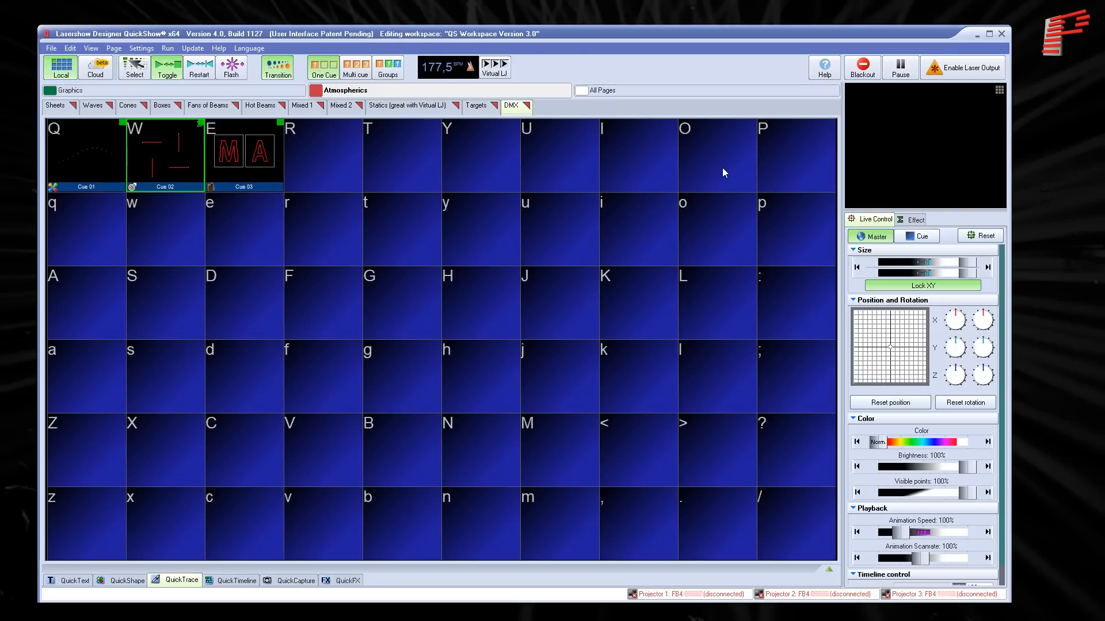